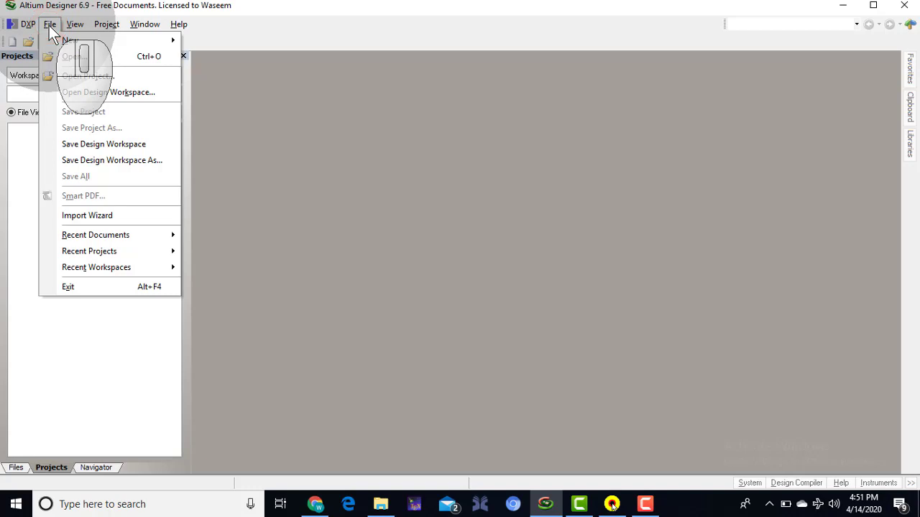
# Create a new PCB project
pyautogui.moveTo(82, 42)
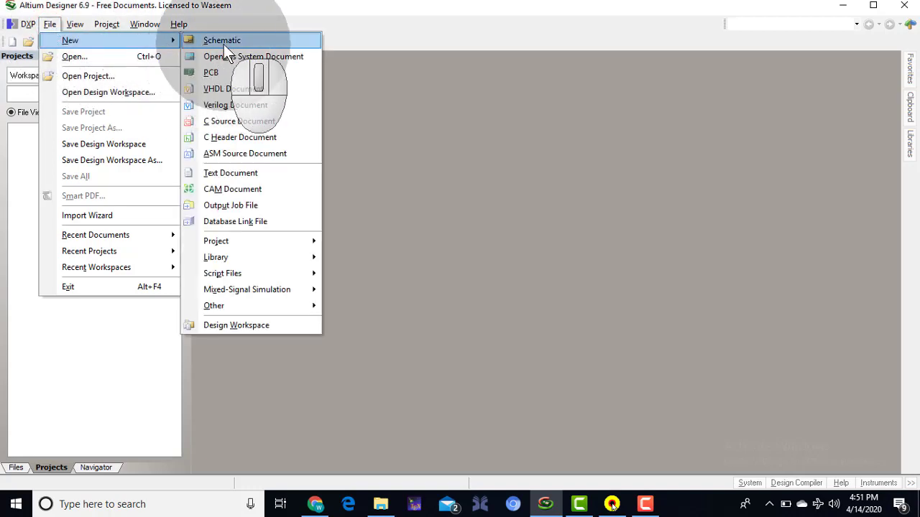
pyautogui.moveTo(253, 244)
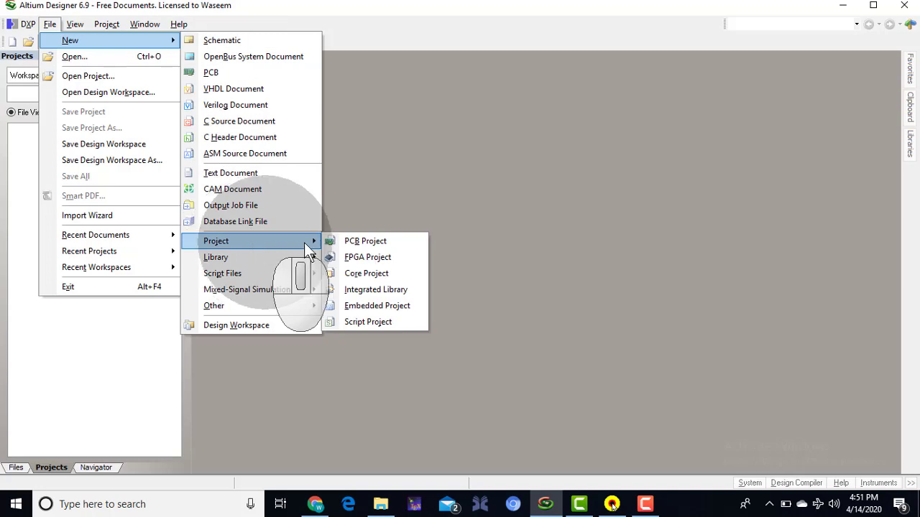
pyautogui.click(377, 242)
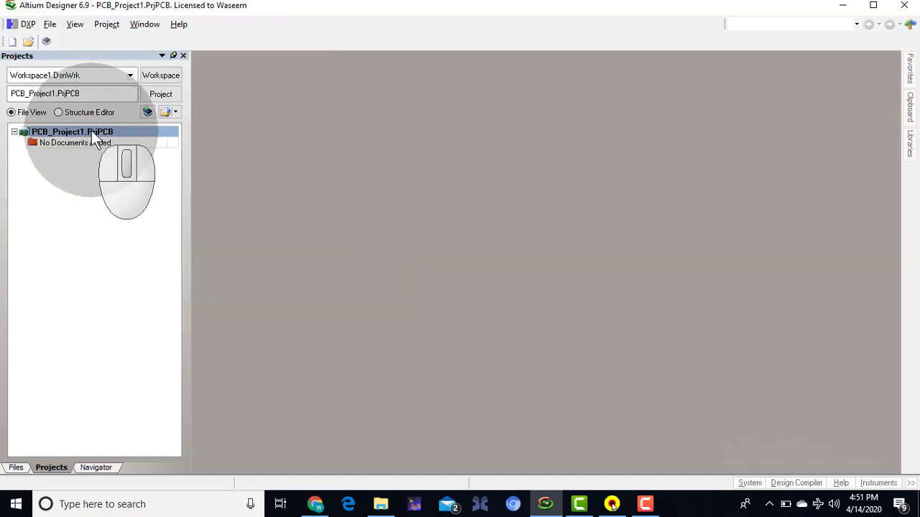
pyautogui.click(463, 392)
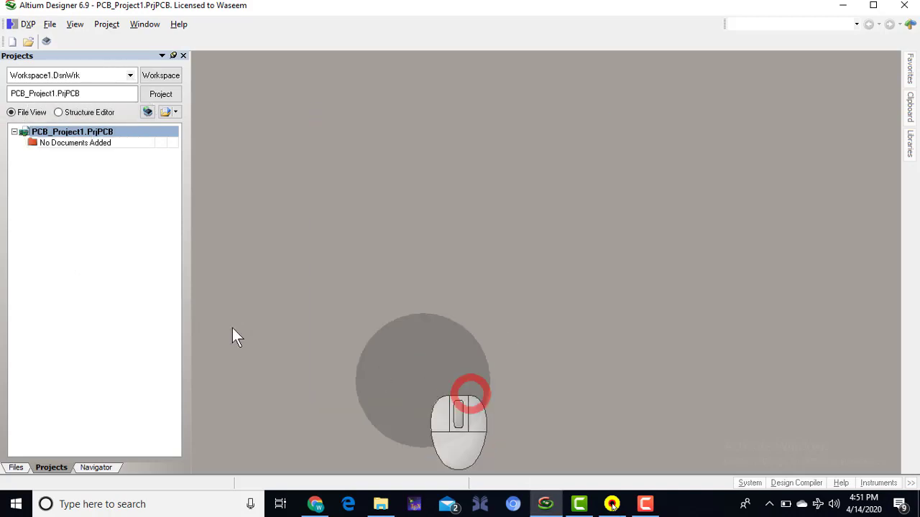
# Save the new PCB project as First_project in the Altium Designer 6 folder
pyautogui.rightClick(79, 137)
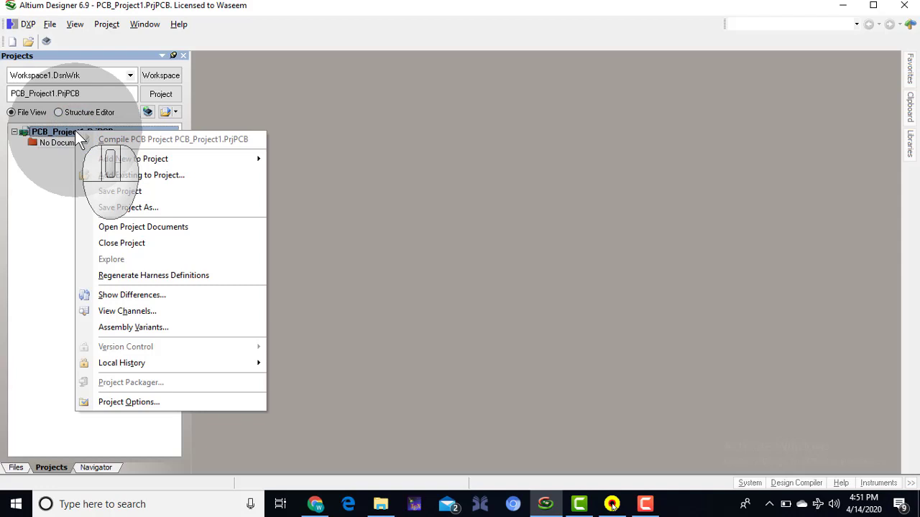
pyautogui.click(131, 206)
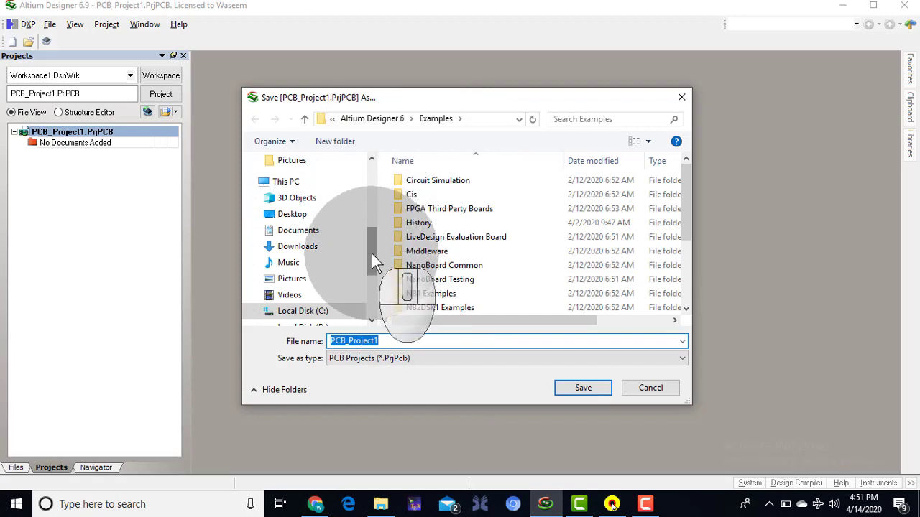
pyautogui.click(377, 121)
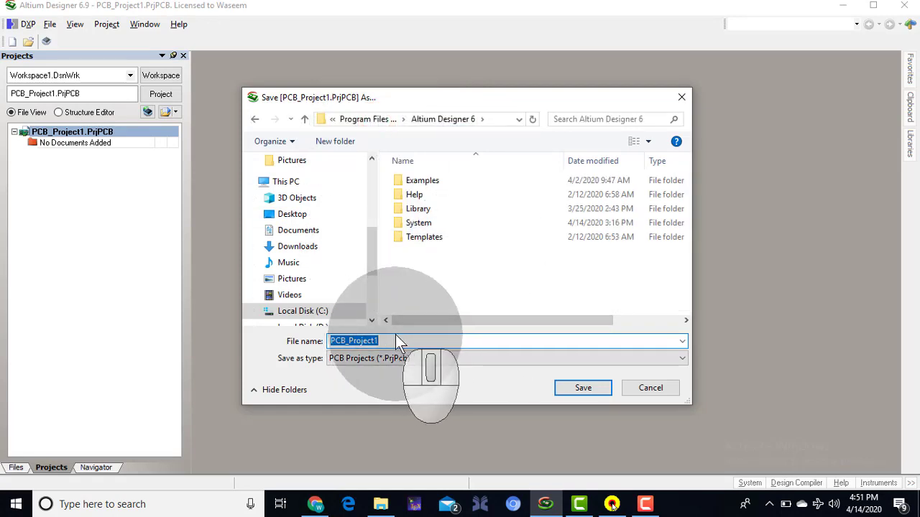
pyautogui.write('F')
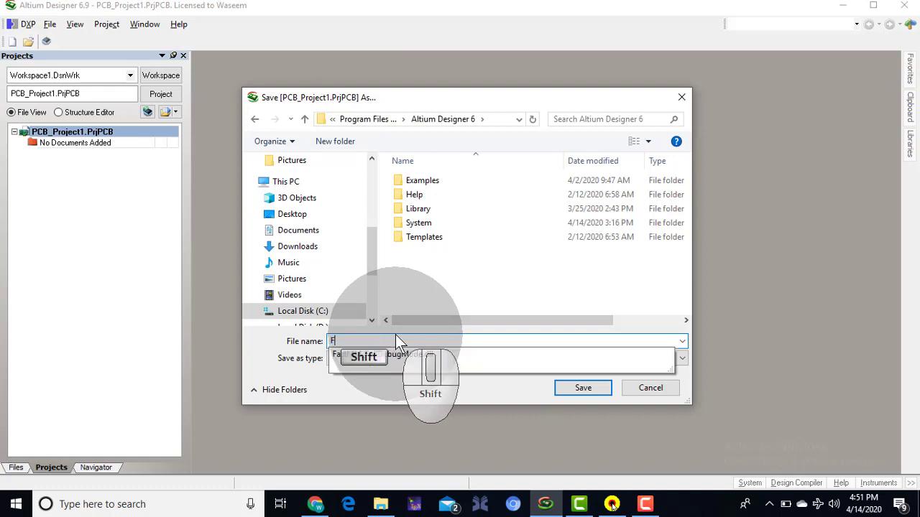
pyautogui.write('irst_')
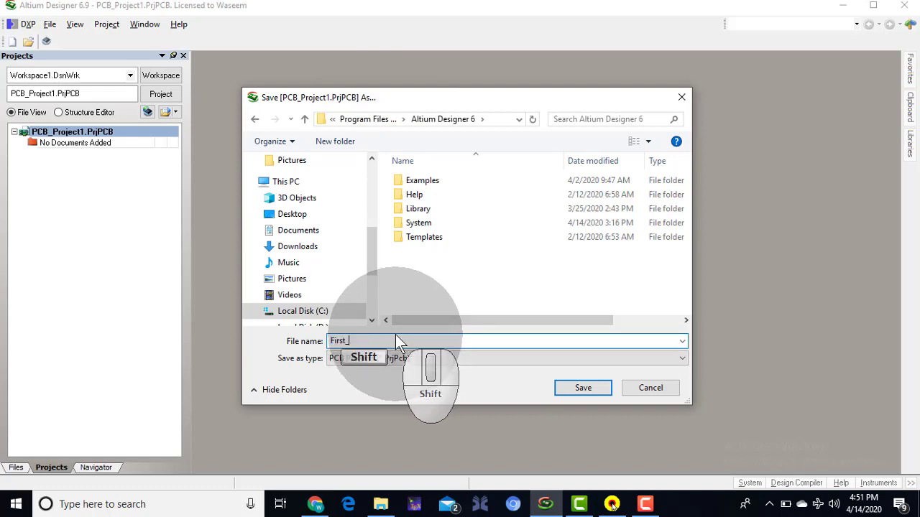
pyautogui.write('project')
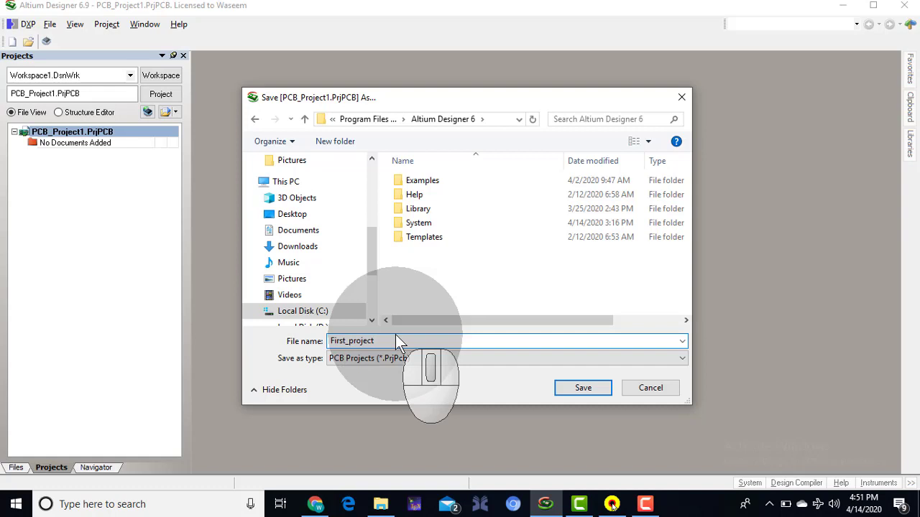
pyautogui.click(583, 391)
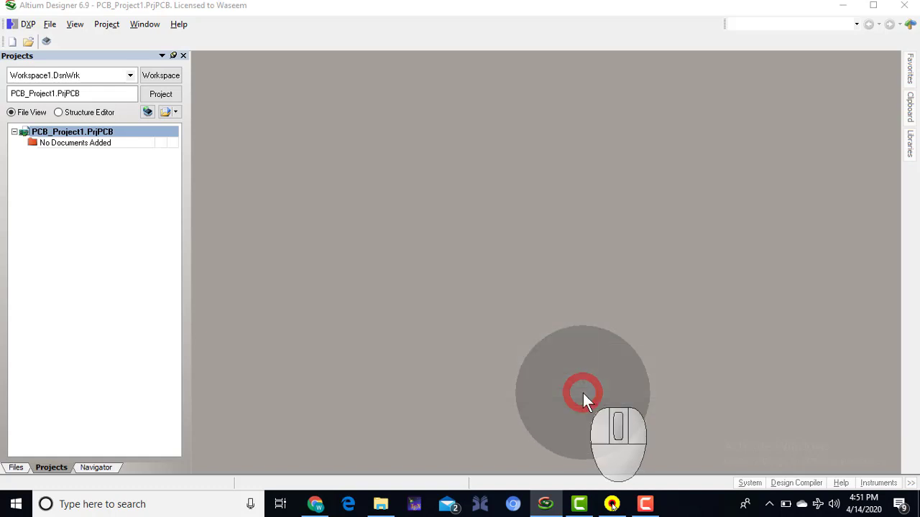
# Add a new schematic sheet to First_project
pyautogui.rightClick(80, 130)
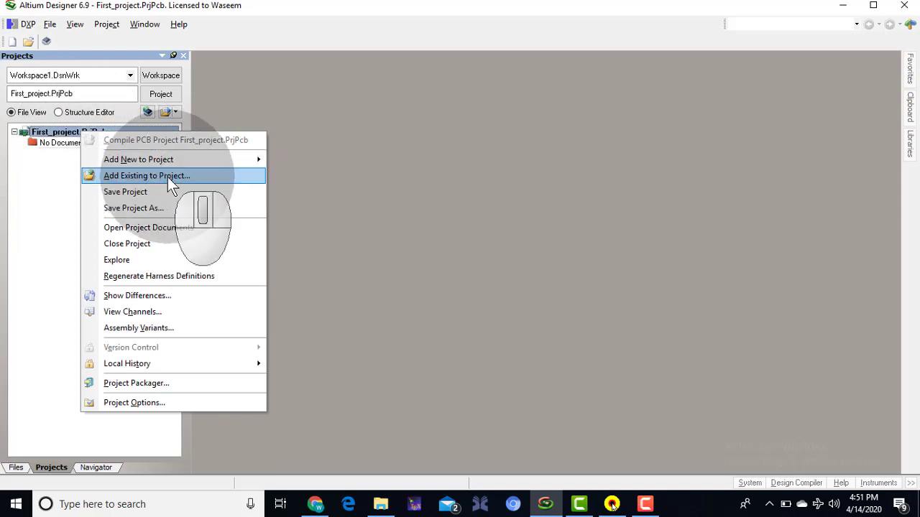
pyautogui.moveTo(169, 163)
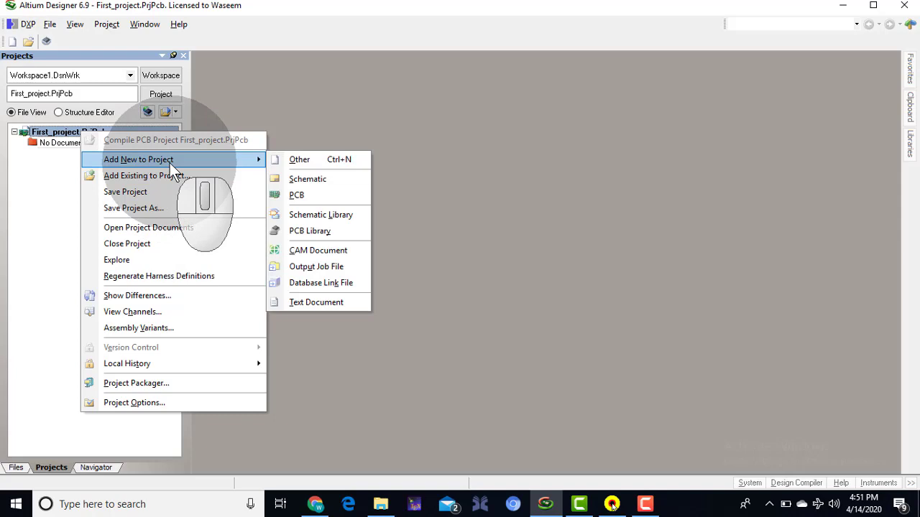
pyautogui.click(318, 179)
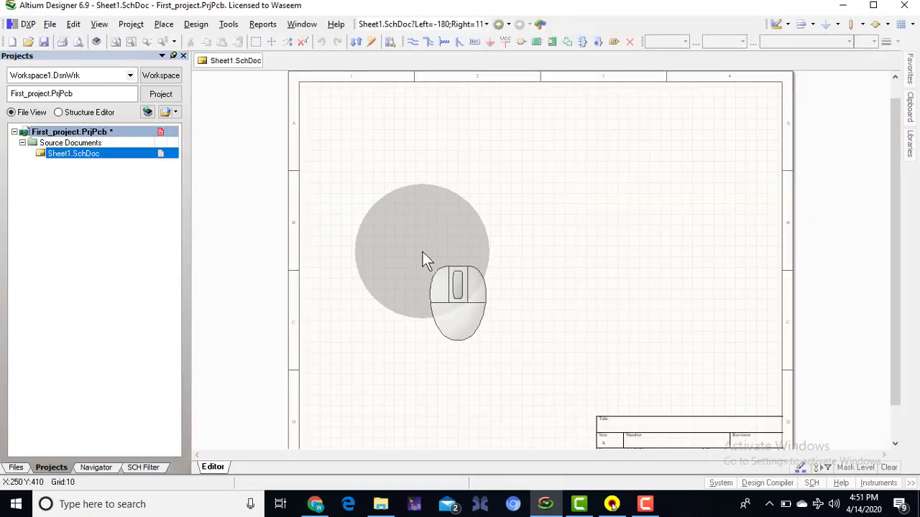
# Save the new schematic sheet as My_First_schem in the Altium Designer 6 folder, and save the project
pyautogui.rightClick(79, 158)
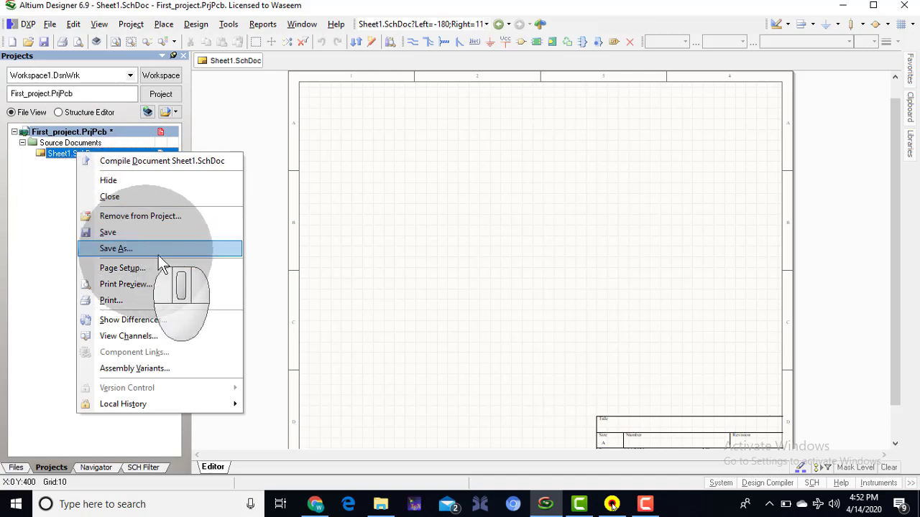
pyautogui.click(138, 249)
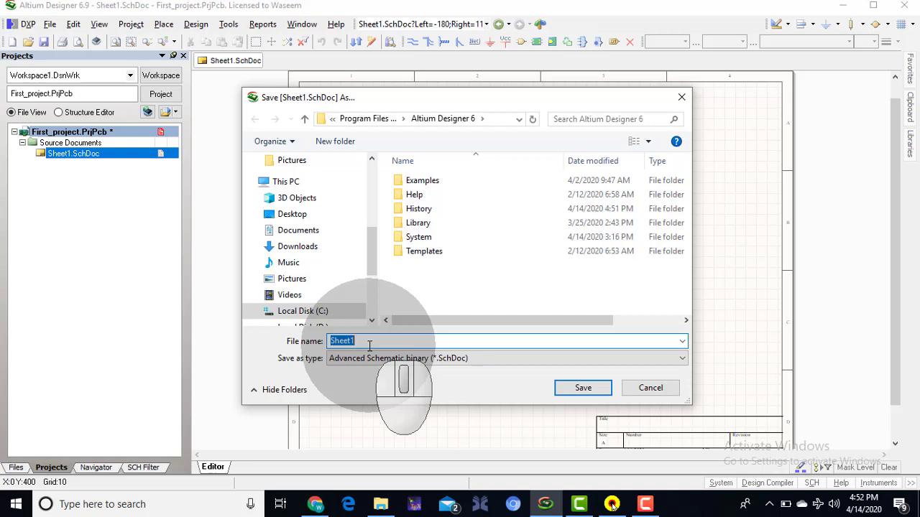
pyautogui.write('First')
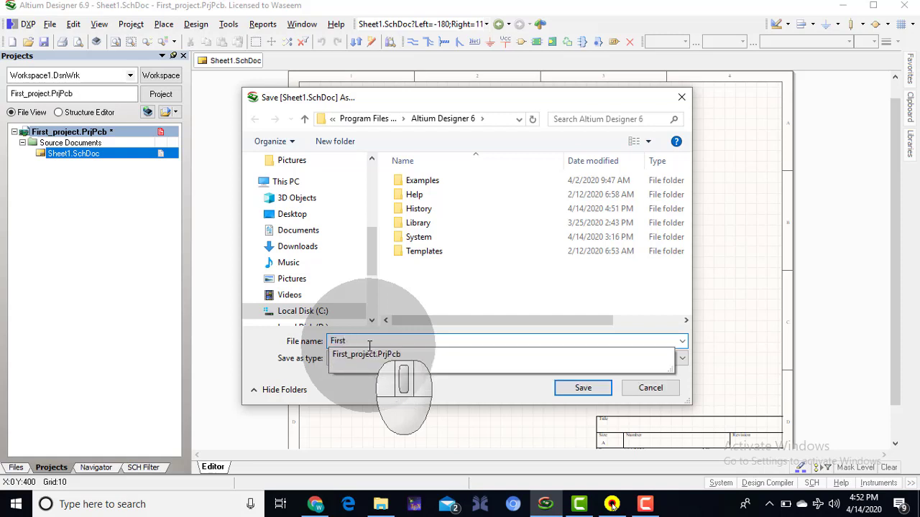
pyautogui.write('_')
pyautogui.write('My_')
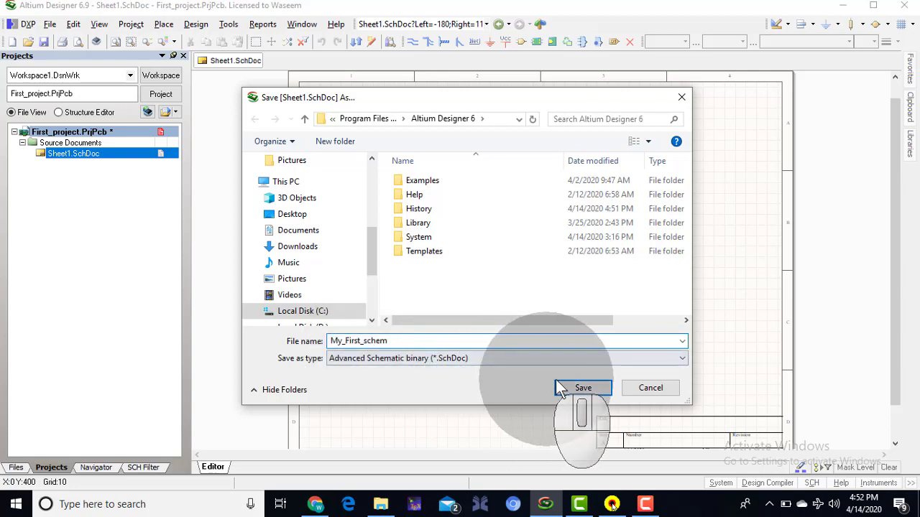
pyautogui.click(581, 389)
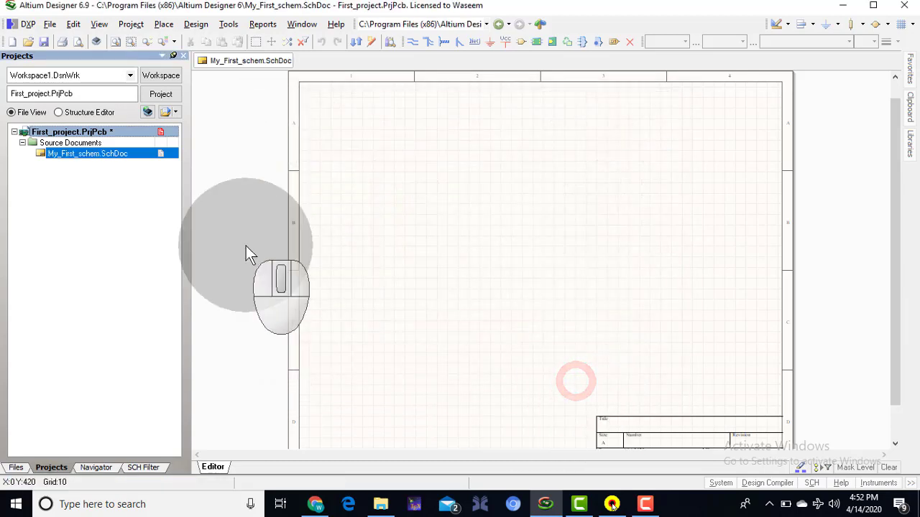
pyautogui.rightClick(100, 134)
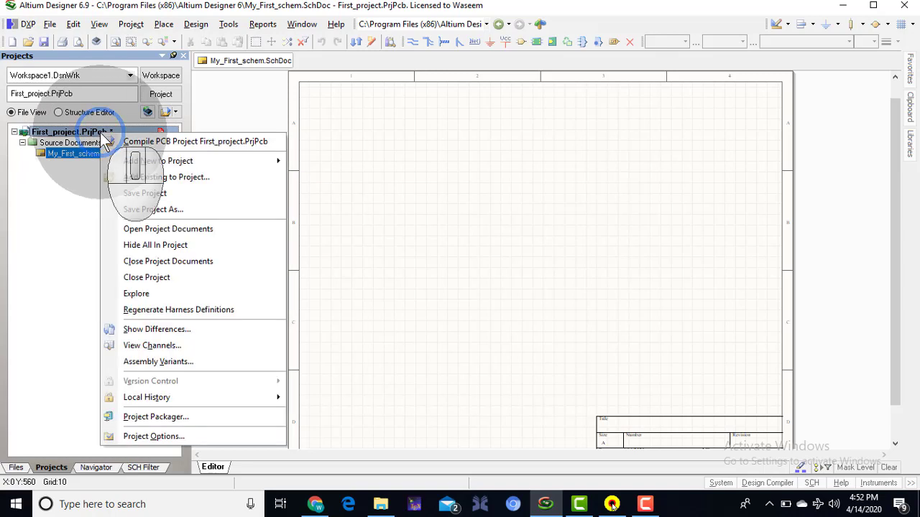
pyautogui.click(150, 193)
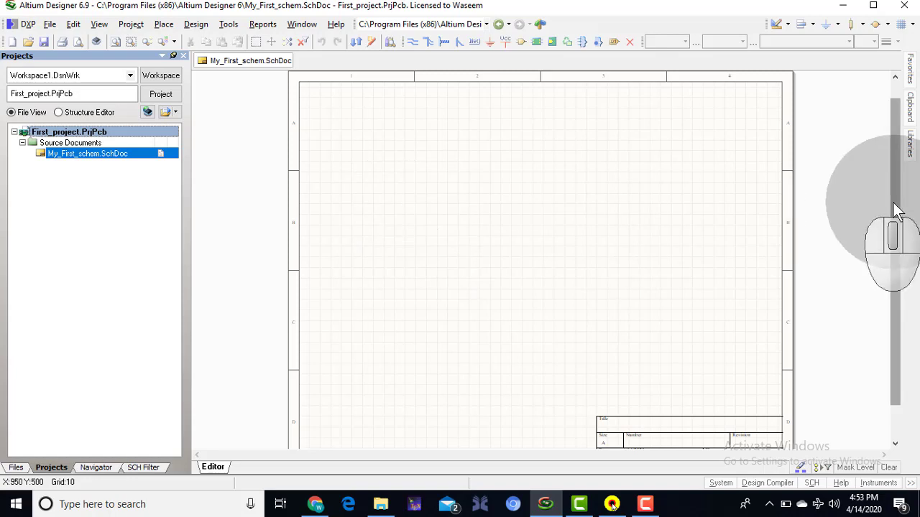
# Open the installed libraries list and start installing an integrated library from the Altium Designer 6\Library folder
pyautogui.click(910, 143)
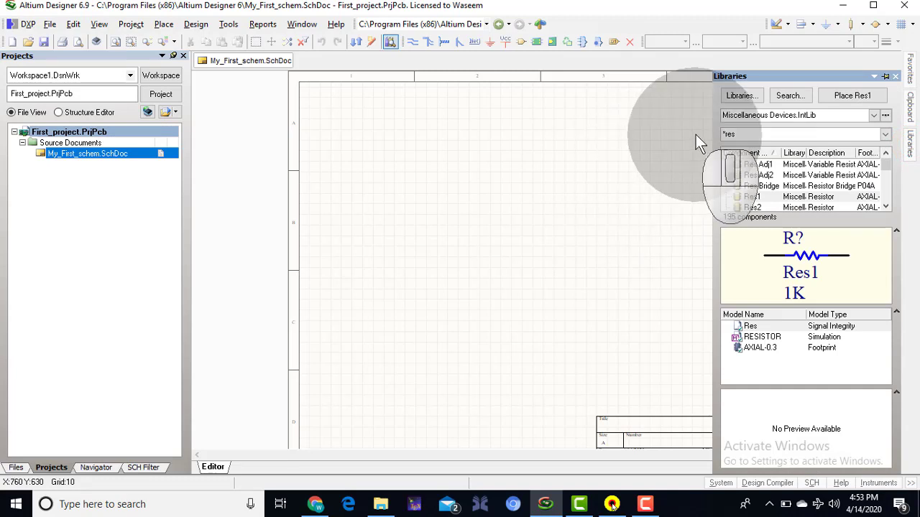
pyautogui.click(742, 95)
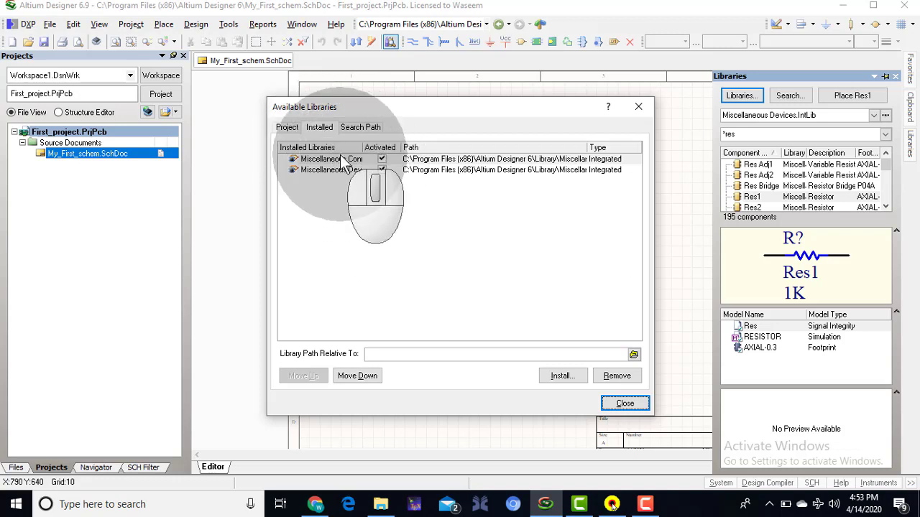
pyautogui.click(561, 374)
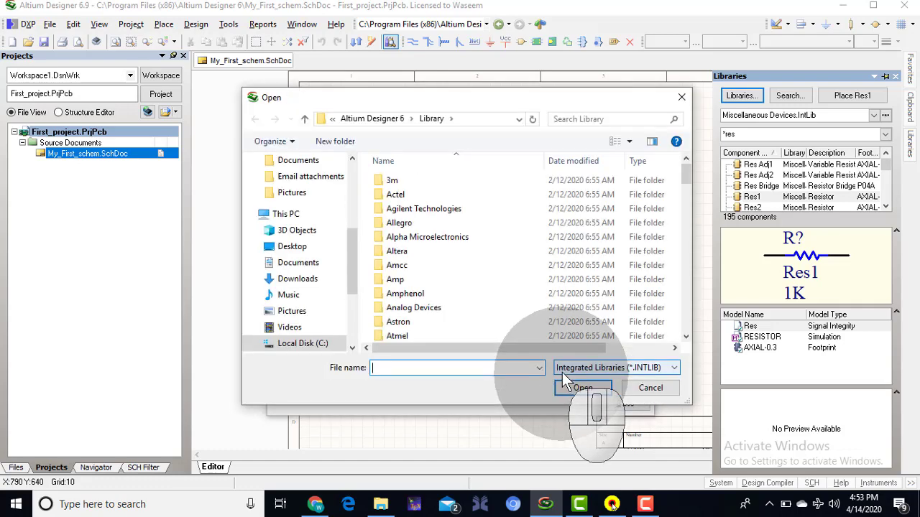
pyautogui.click(350, 174)
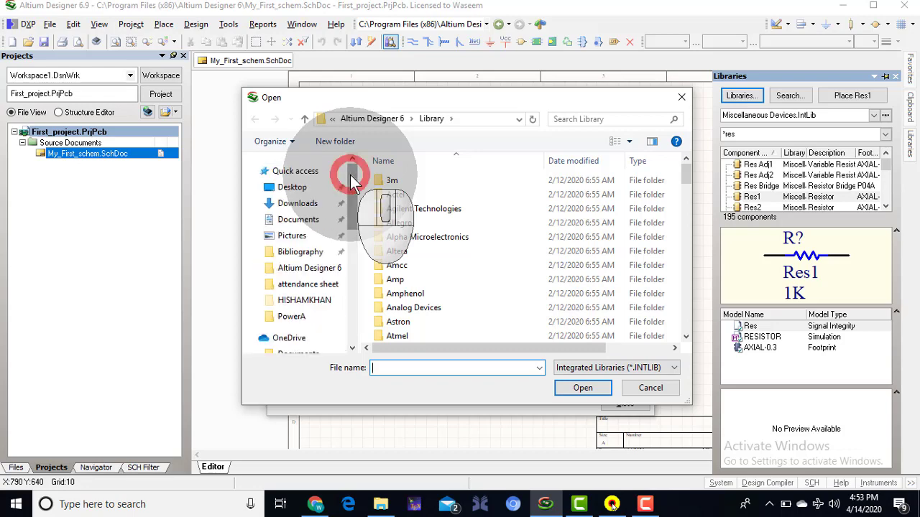
pyautogui.moveTo(357, 213); pyautogui.dragTo(357, 278)
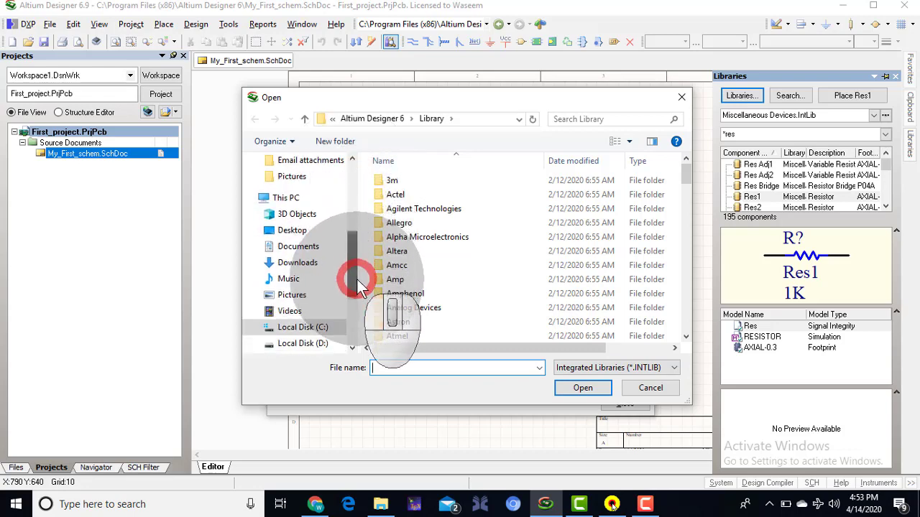
pyautogui.click(519, 119)
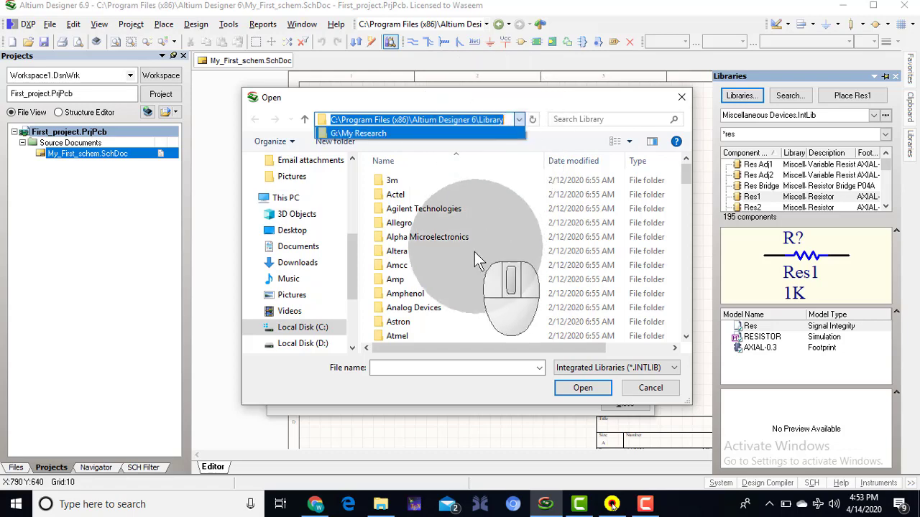
pyautogui.click(490, 264)
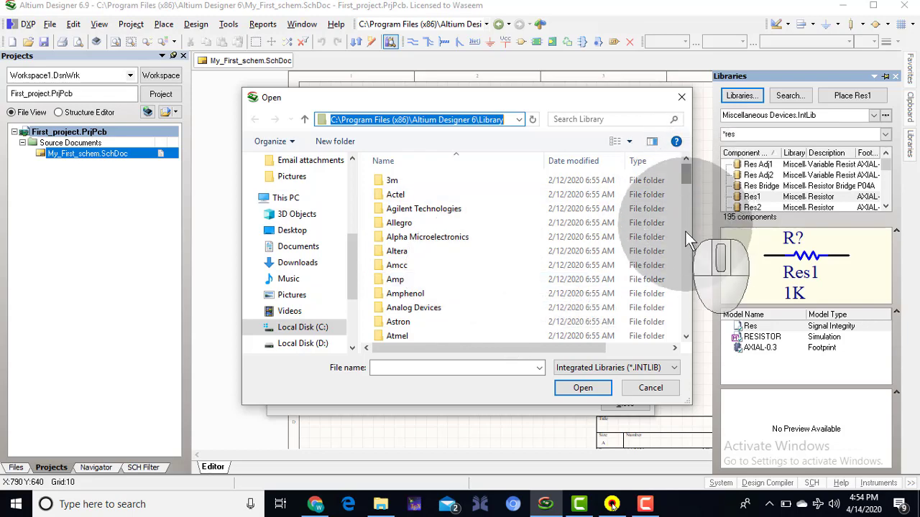
# Install the NSC Power Mgt Voltage Regulator library from the National Semiconductor folder and close the Available Libraries dialog
pyautogui.moveTo(687, 175); pyautogui.dragTo(686, 196)
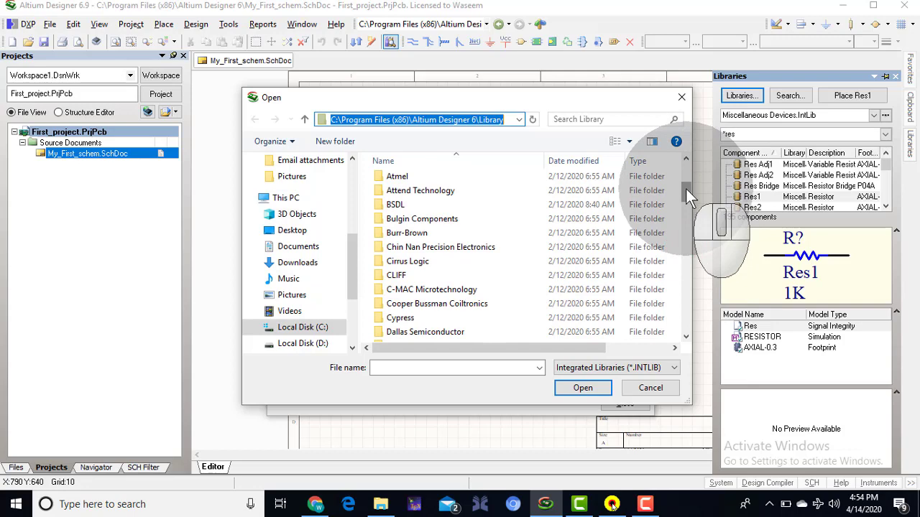
pyautogui.moveTo(686, 188); pyautogui.dragTo(685, 222)
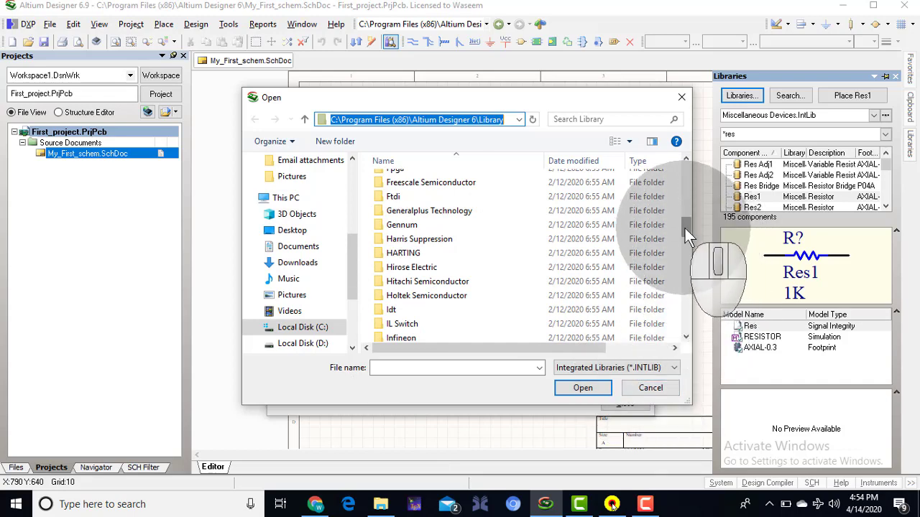
pyautogui.moveTo(686, 228); pyautogui.dragTo(686, 262)
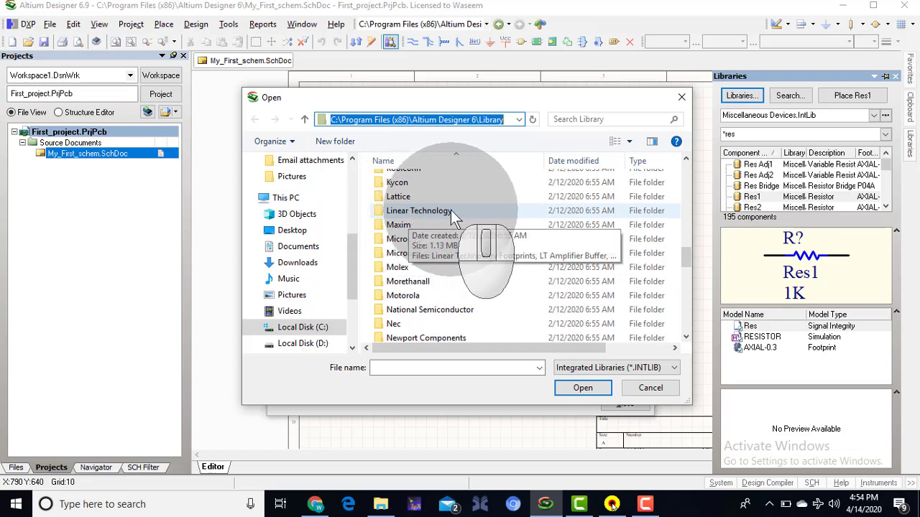
pyautogui.click(433, 311)
pyautogui.doubleClick(432, 311)
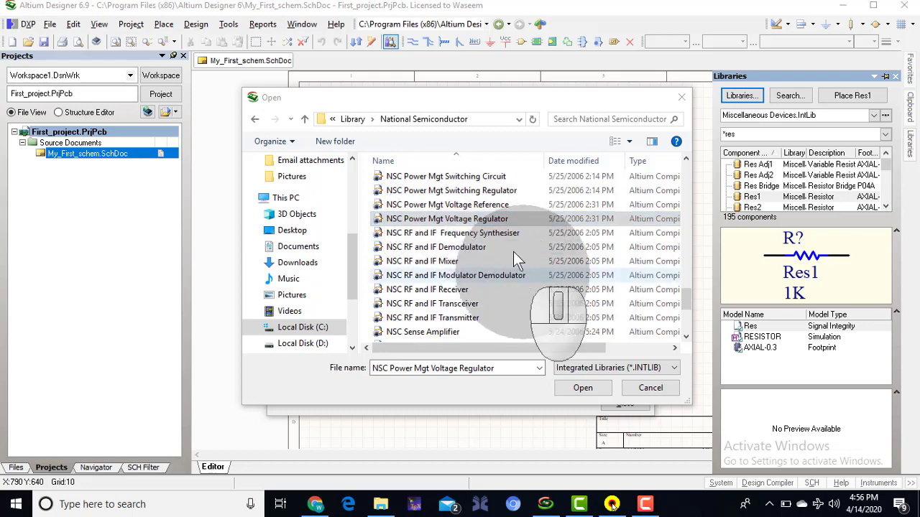
pyautogui.doubleClick(423, 222)
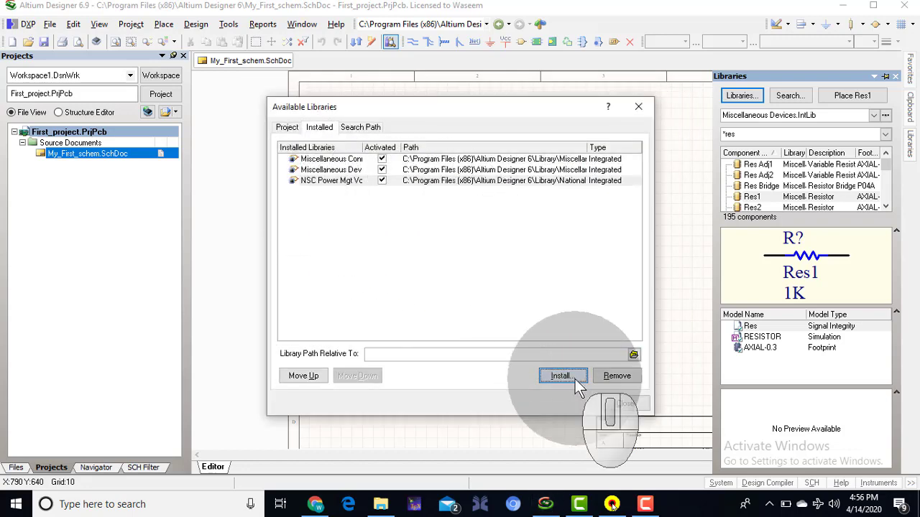
pyautogui.click(639, 109)
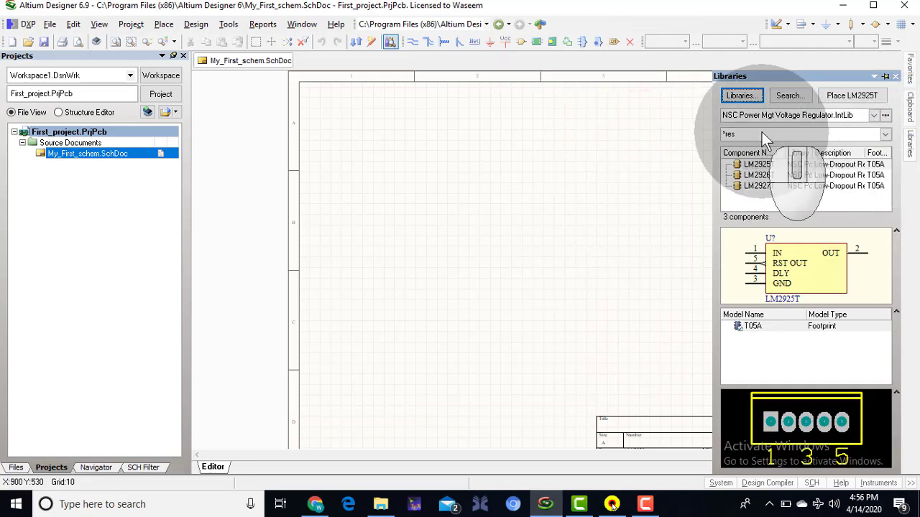
# Place a Res1 resistor from the Miscellaneous Devices library on the upper part of the schematic sheet
pyautogui.click(874, 116)
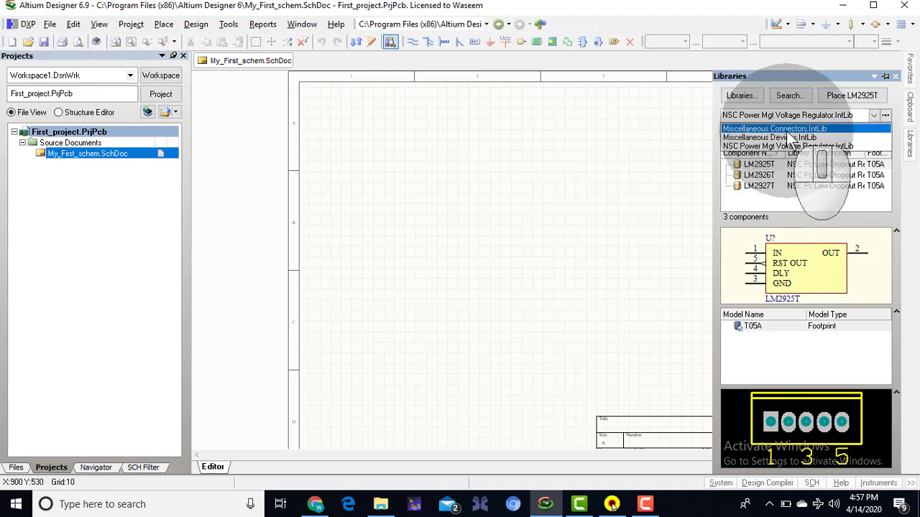
pyautogui.click(762, 137)
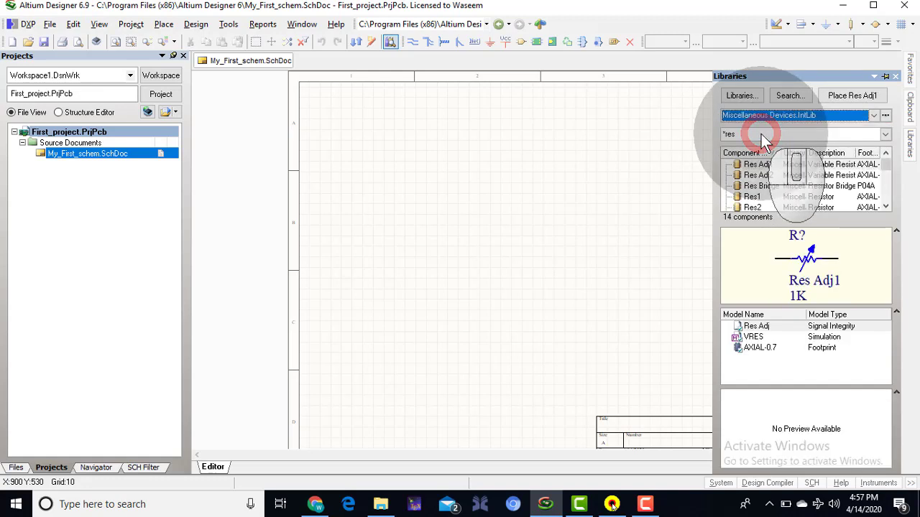
pyautogui.click(766, 133)
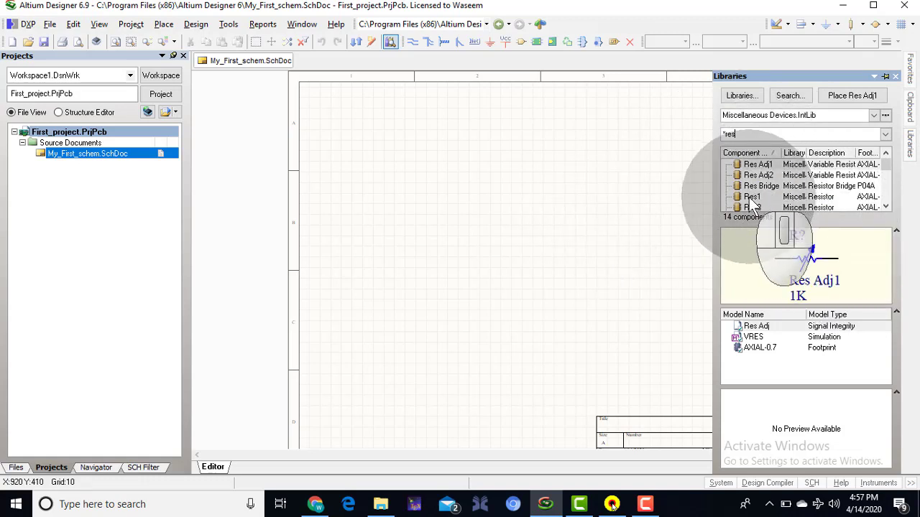
pyautogui.moveTo(751, 198); pyautogui.dragTo(437, 164)
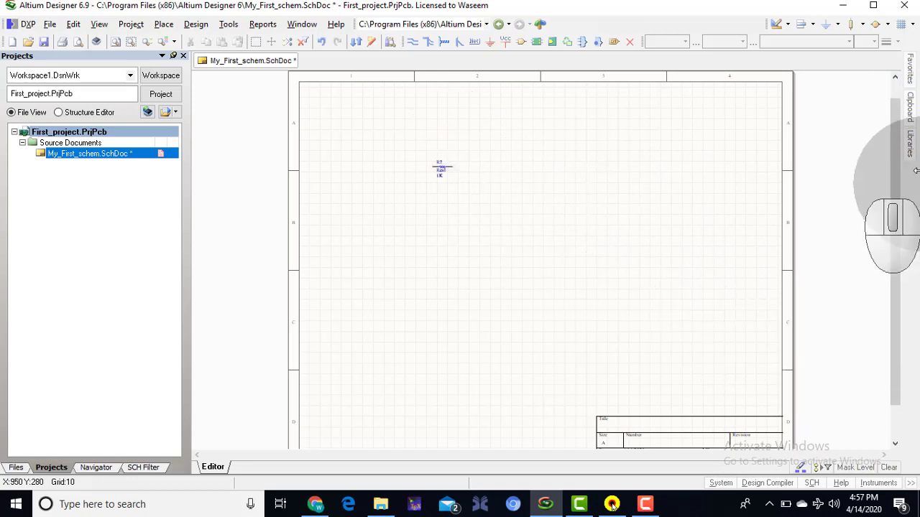
# Place a second Res1 resistor below the first one and align it vertically with the first
pyautogui.click(909, 142)
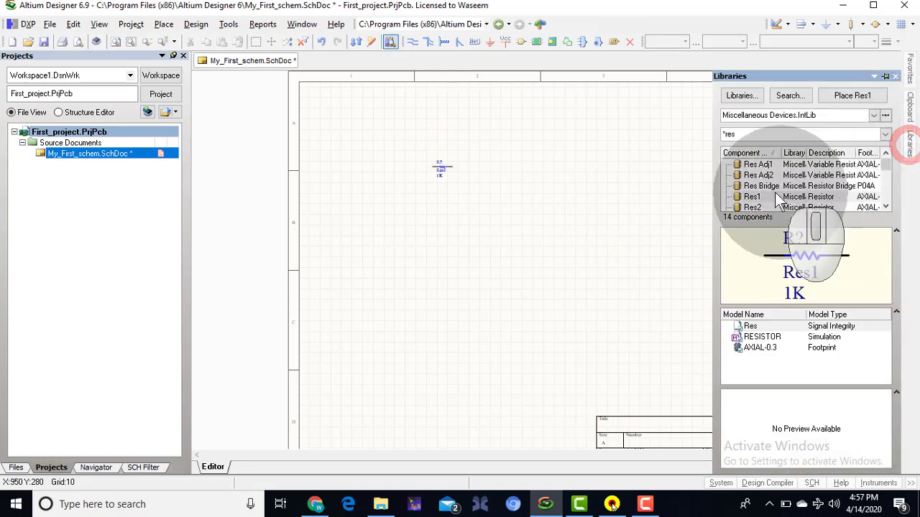
pyautogui.click(751, 197)
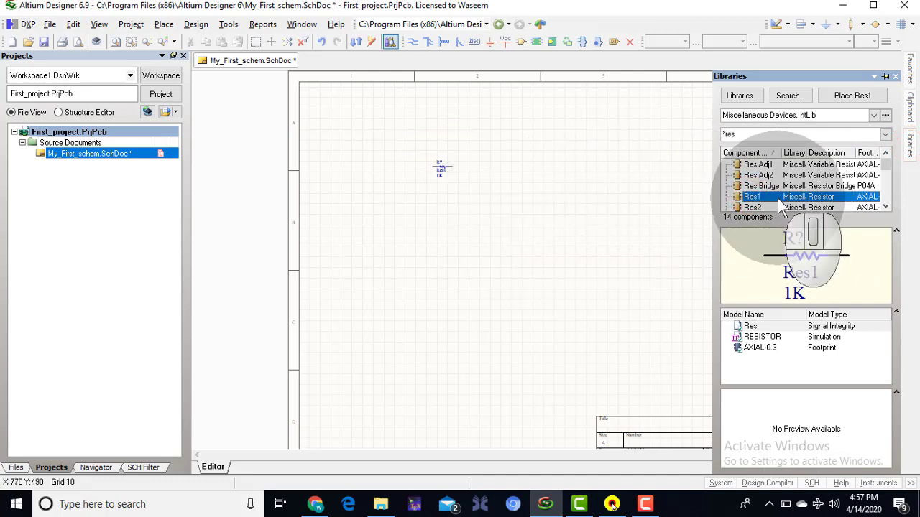
pyautogui.moveTo(762, 203); pyautogui.dragTo(444, 213)
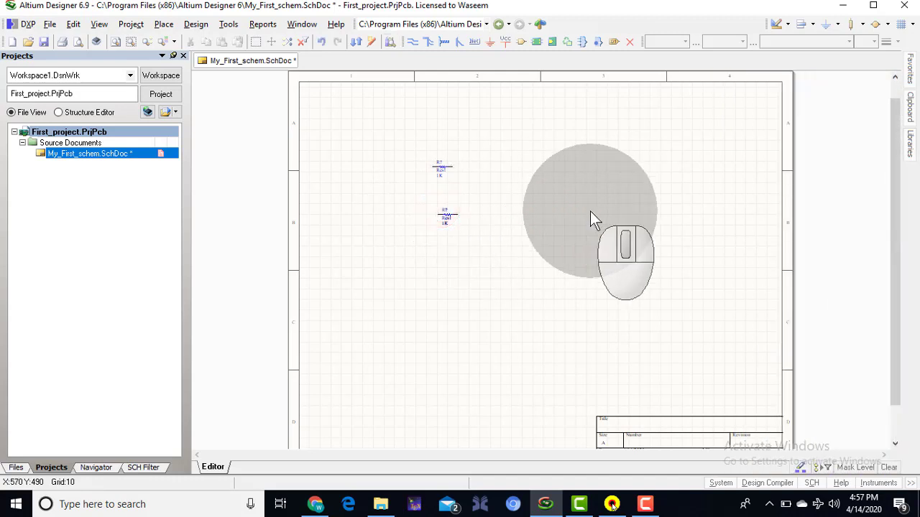
pyautogui.moveTo(448, 214); pyautogui.dragTo(451, 214)
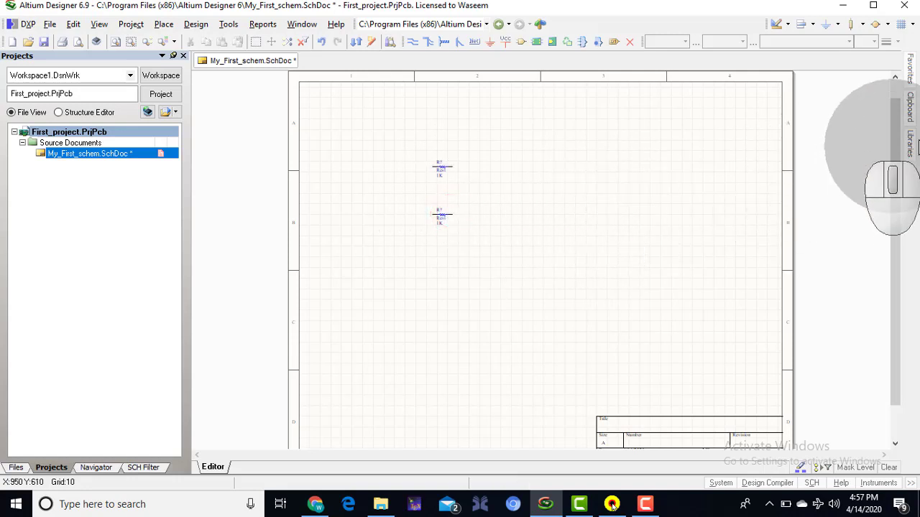
# Switch to the Miscellaneous Connectors library and reduce the component filter to * so that all parts are listed
pyautogui.click(910, 141)
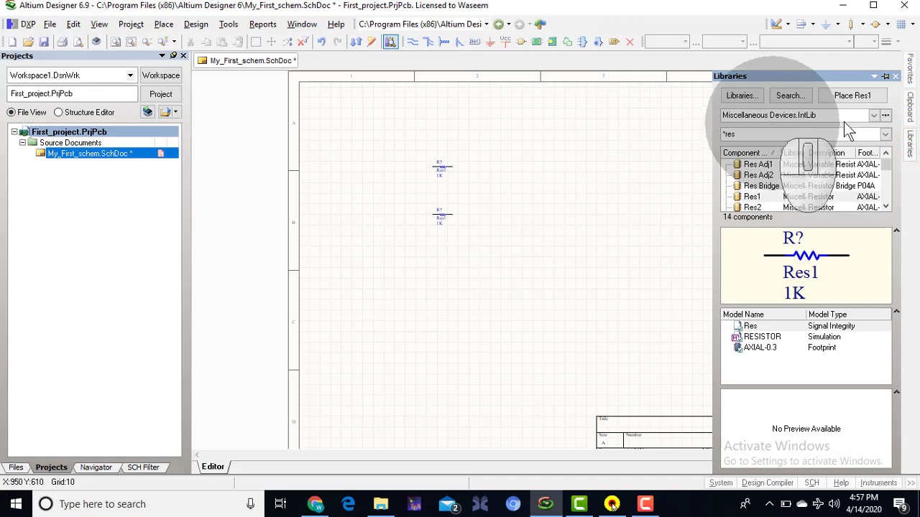
pyautogui.click(874, 117)
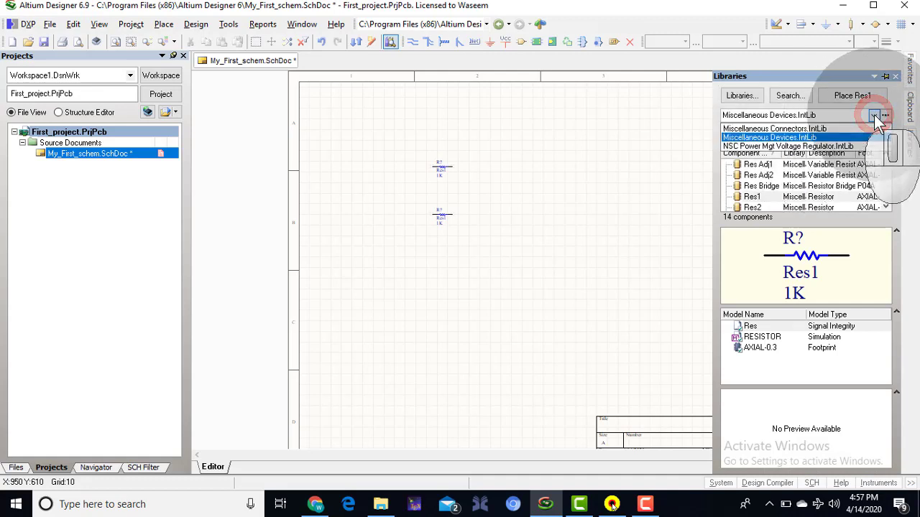
pyautogui.click(790, 129)
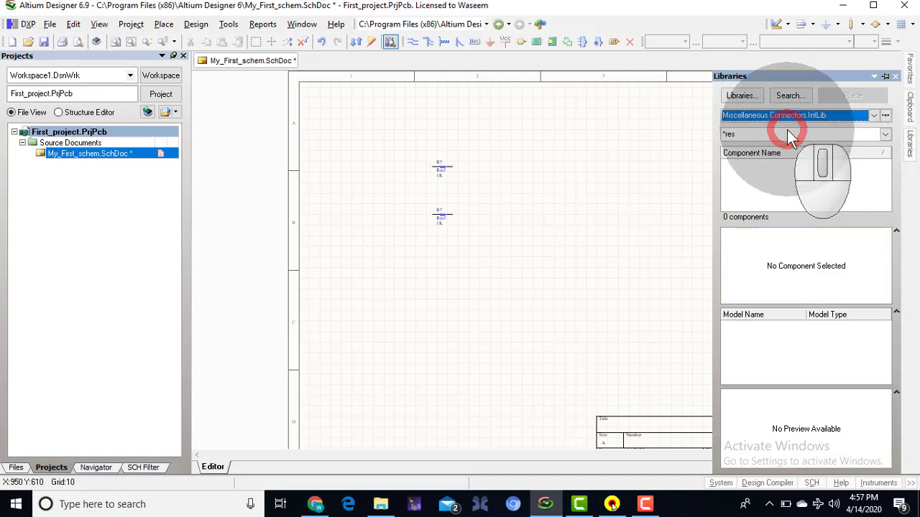
pyautogui.click(768, 133)
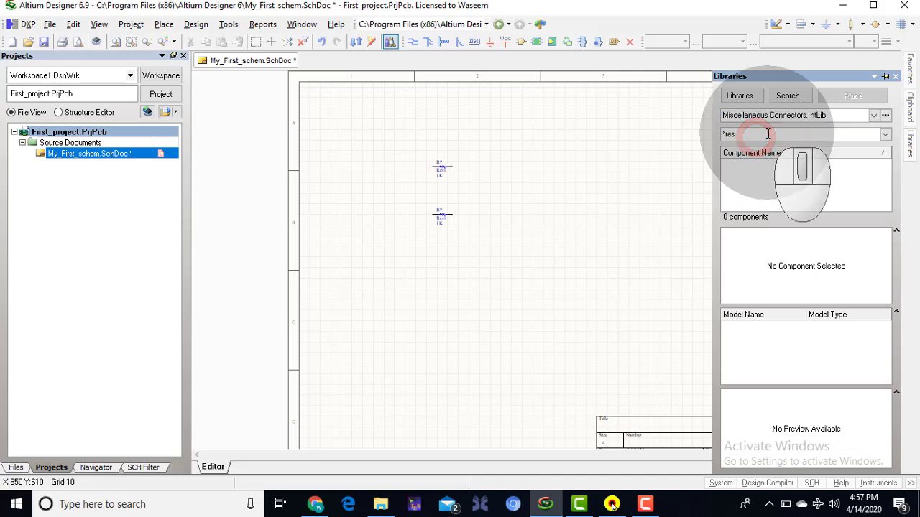
pyautogui.press('BackSpace')
pyautogui.press('BackSpace')
pyautogui.press('BackSpace')
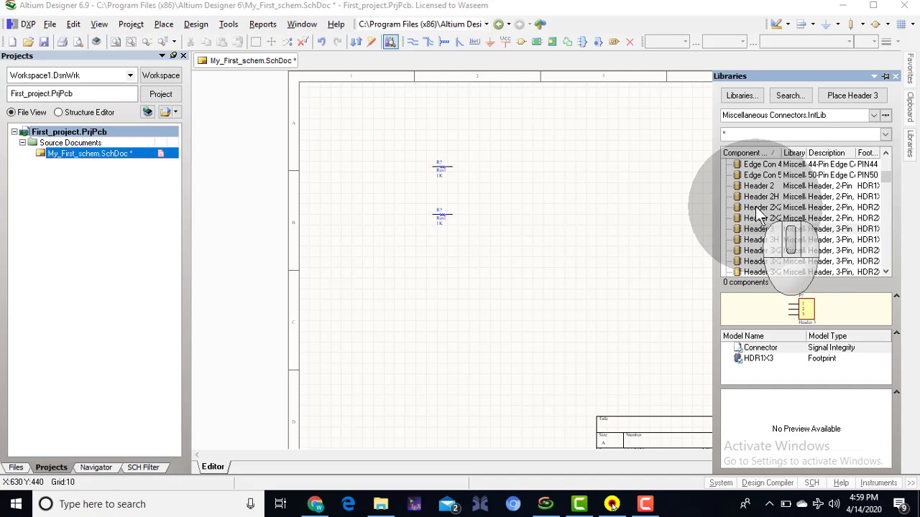
# Place a Header 2 connector on the sheet to the left of the two resistors
pyautogui.click(757, 209)
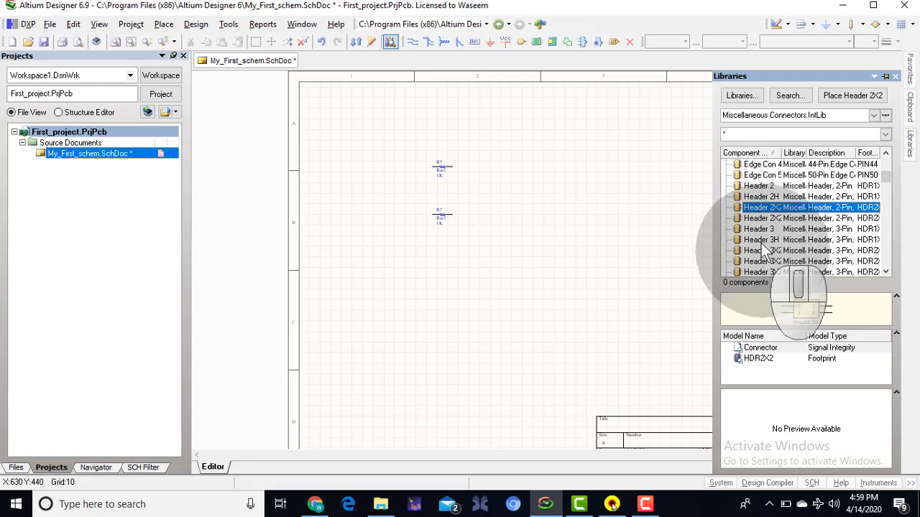
pyautogui.click(758, 186)
pyautogui.moveTo(663, 201); pyautogui.dragTo(368, 180)
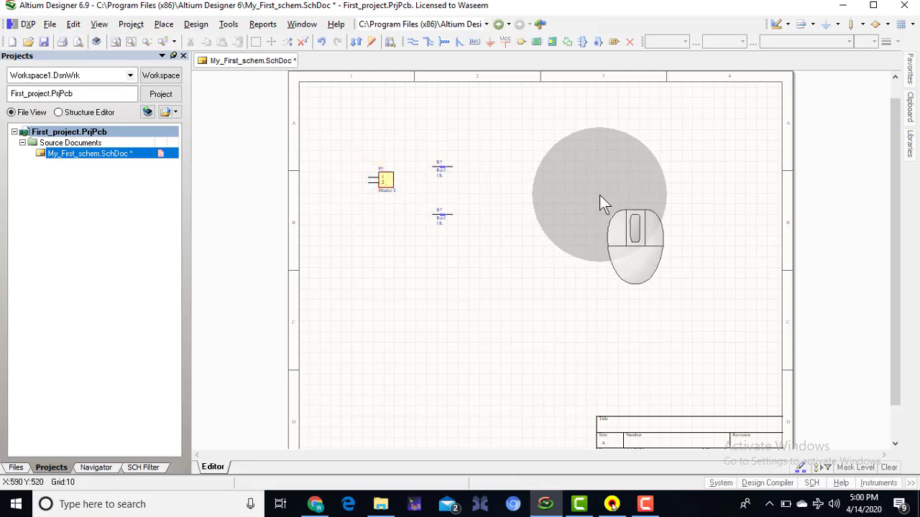
pyautogui.click(911, 148)
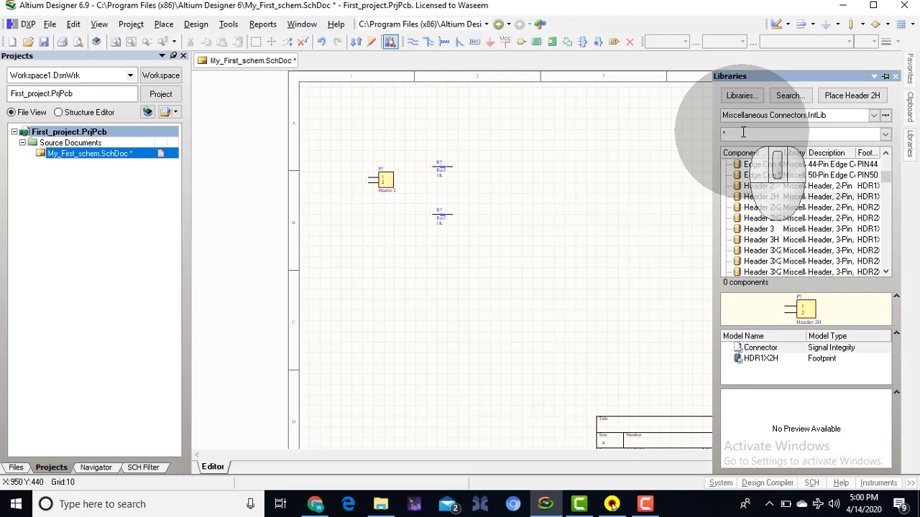
pyautogui.click(874, 115)
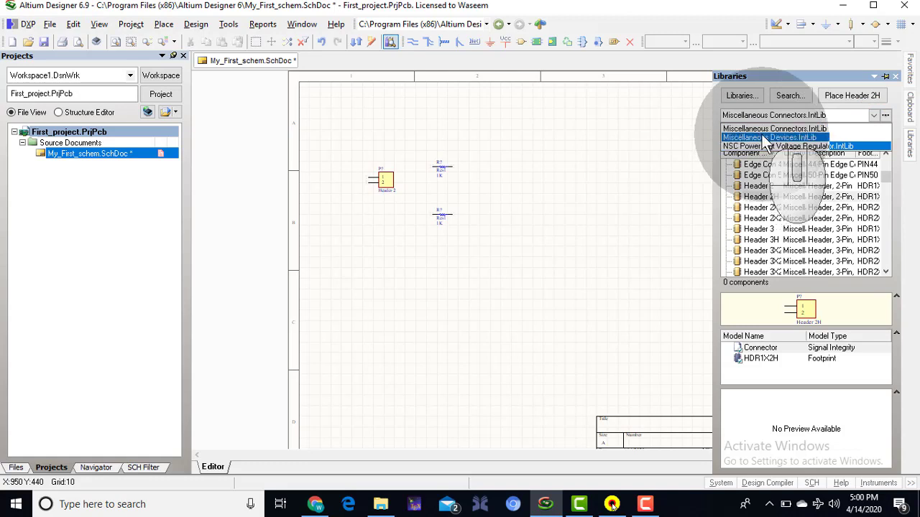
pyautogui.click(667, 143)
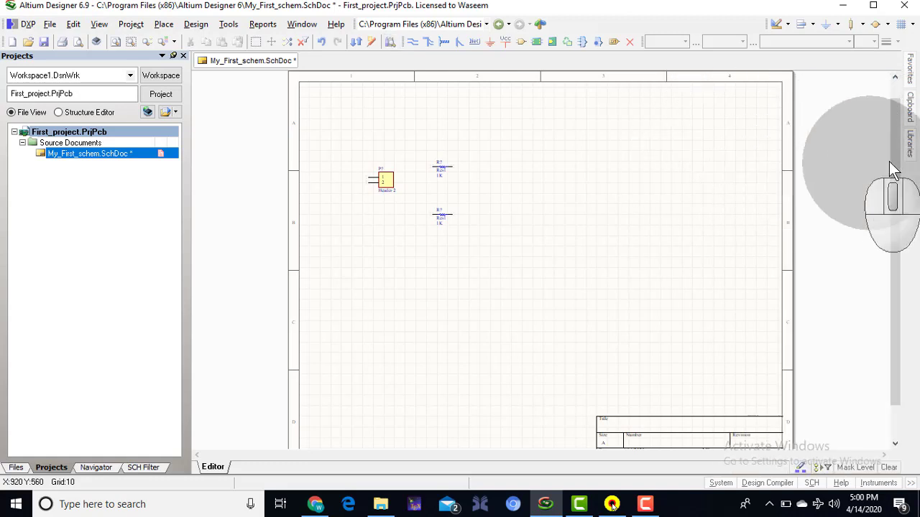
# Search the libraries on the Altium Designer 6\Library path for LM555, and stop the search once the timer parts are listed
pyautogui.click(911, 140)
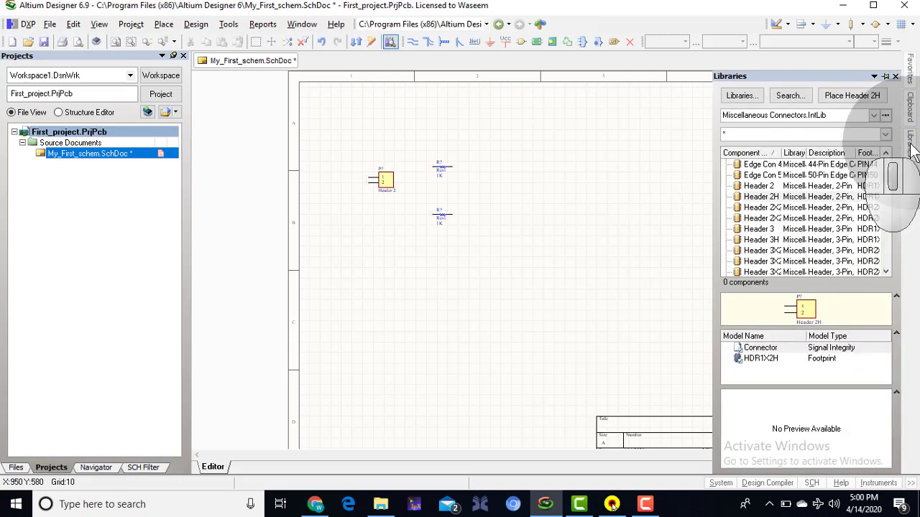
pyautogui.click(790, 96)
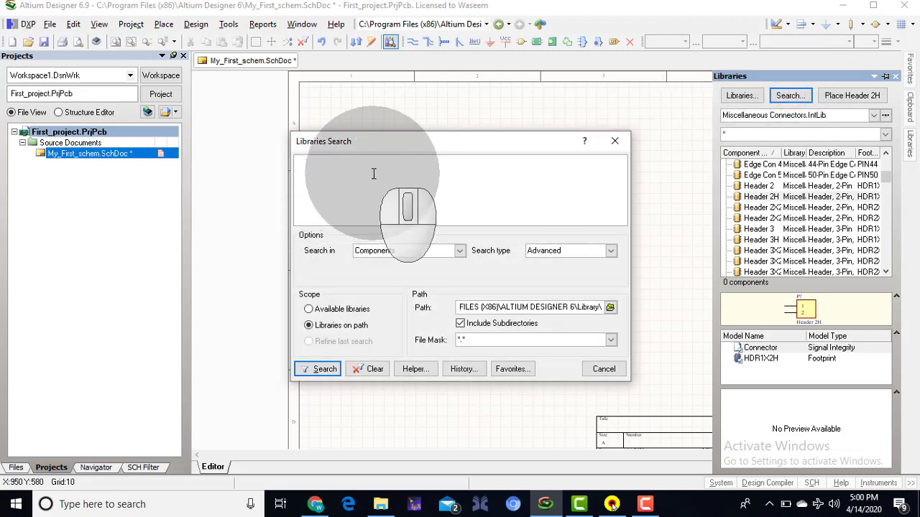
pyautogui.write('LM')
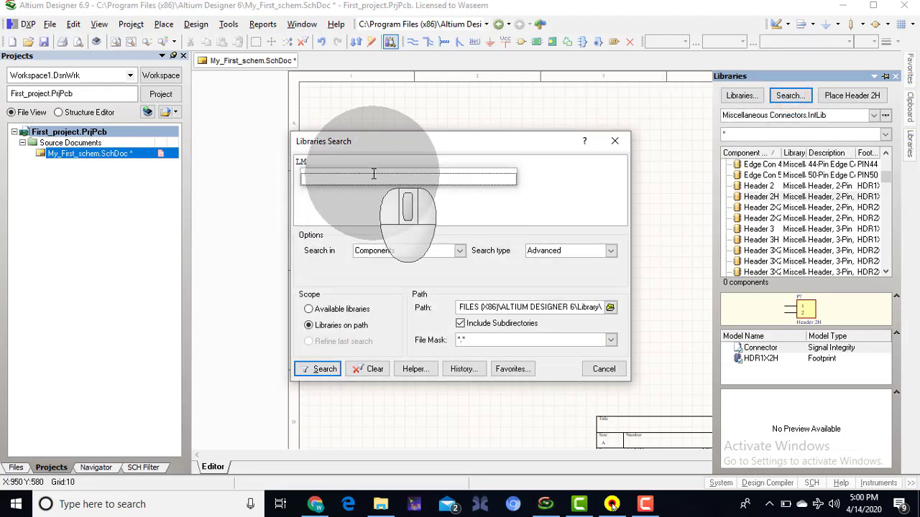
pyautogui.write('555')
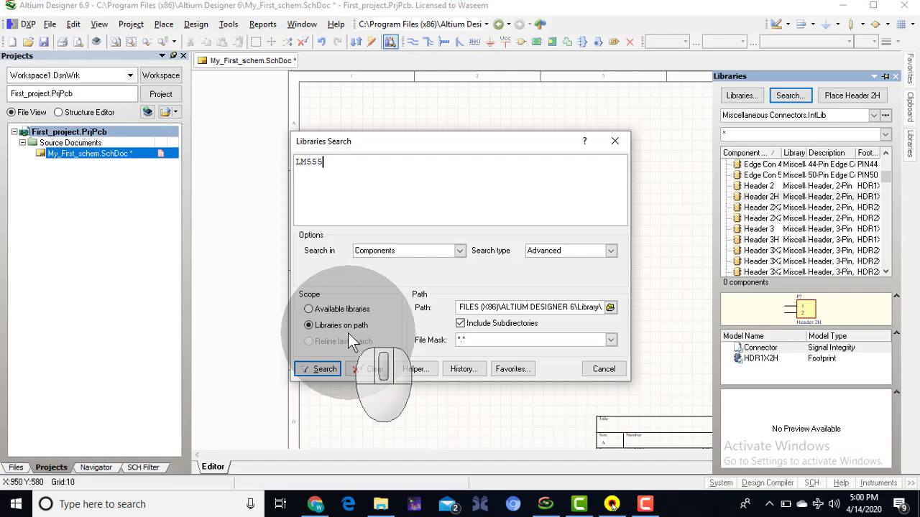
pyautogui.click(320, 368)
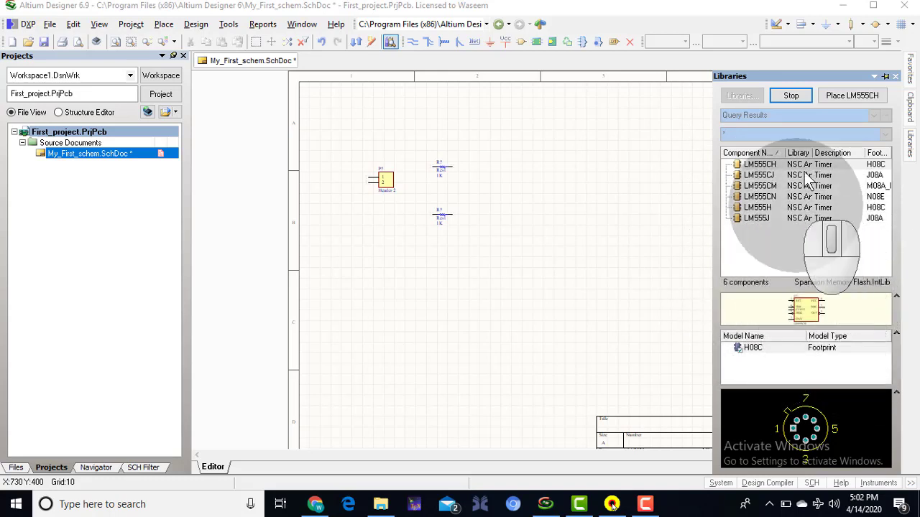
pyautogui.click(790, 94)
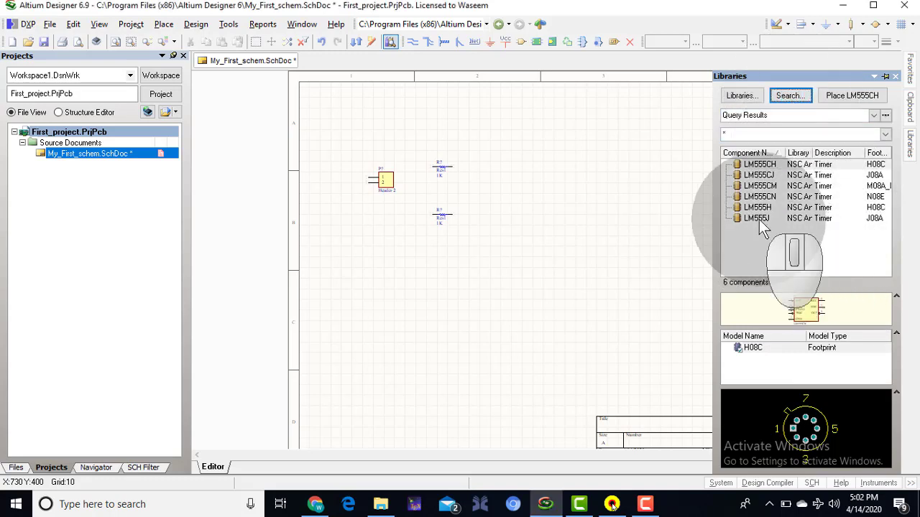
# Place the LM555J timer below the two resistors, declining to install the NSC Analog Timer Circuit library
pyautogui.moveTo(753, 219); pyautogui.dragTo(750, 218)
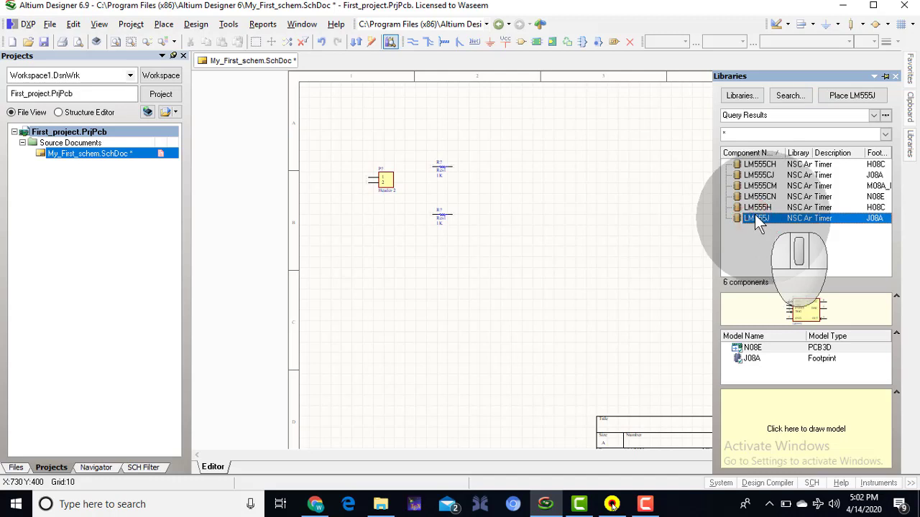
pyautogui.click(756, 221)
pyautogui.moveTo(756, 222); pyautogui.dragTo(423, 251)
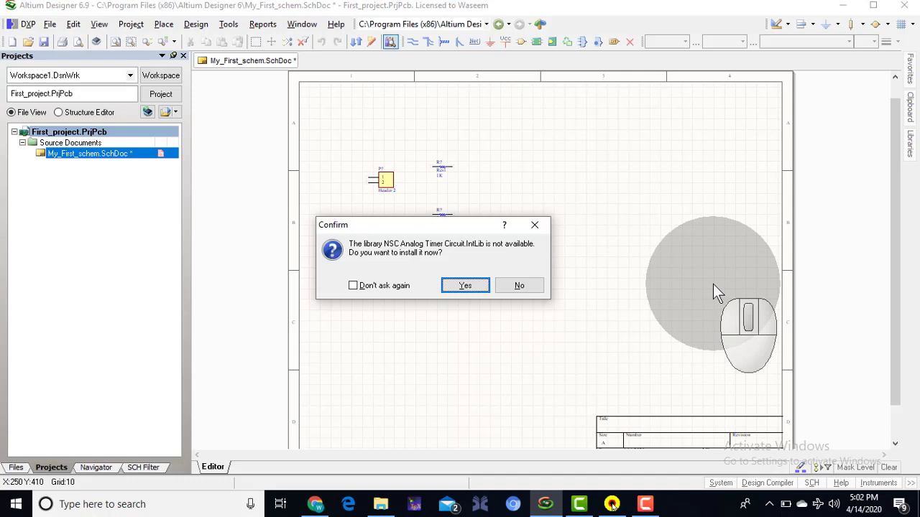
pyautogui.click(519, 286)
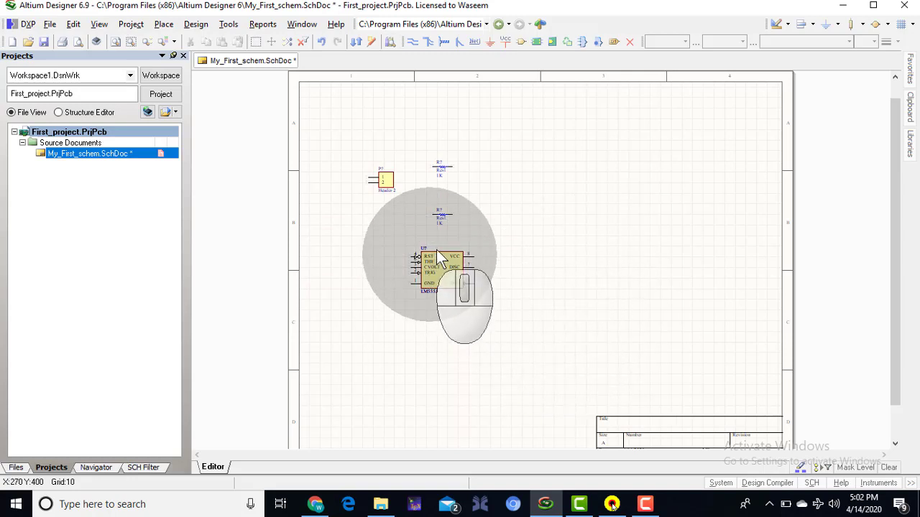
pyautogui.click(911, 144)
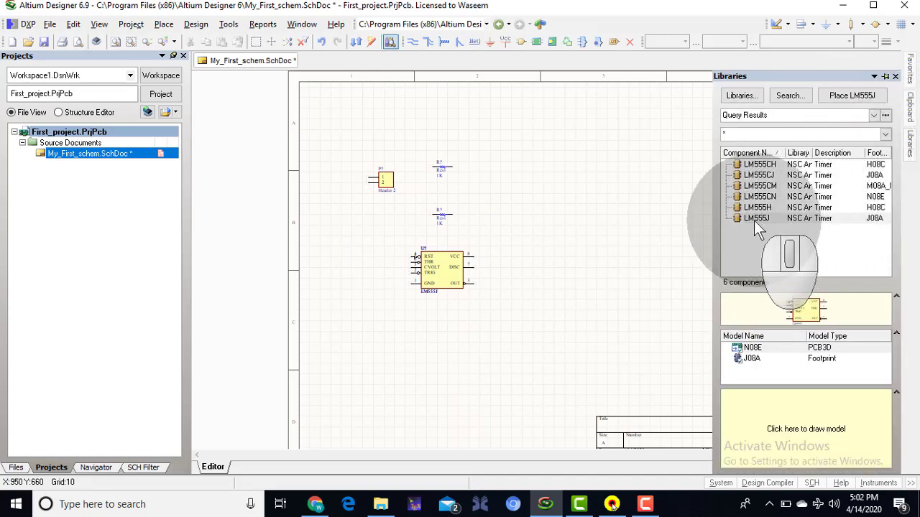
pyautogui.click(874, 116)
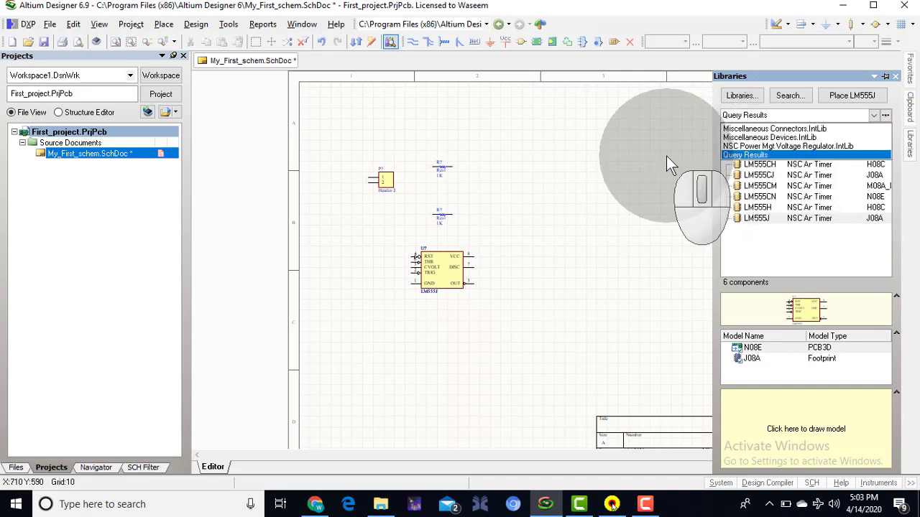
pyautogui.click(636, 152)
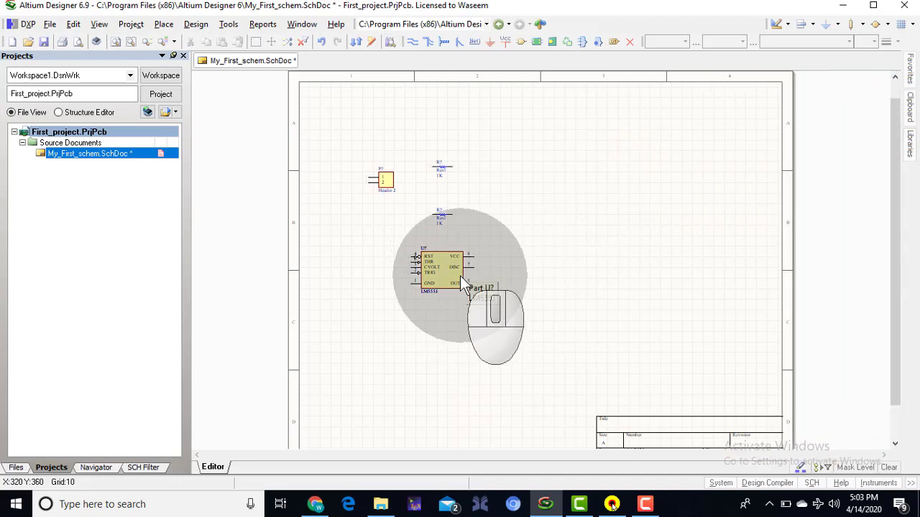
# Search the libraries on path for 74*90 in place of the LM555 query, and stop the search once the matching parts are listed
pyautogui.click(911, 136)
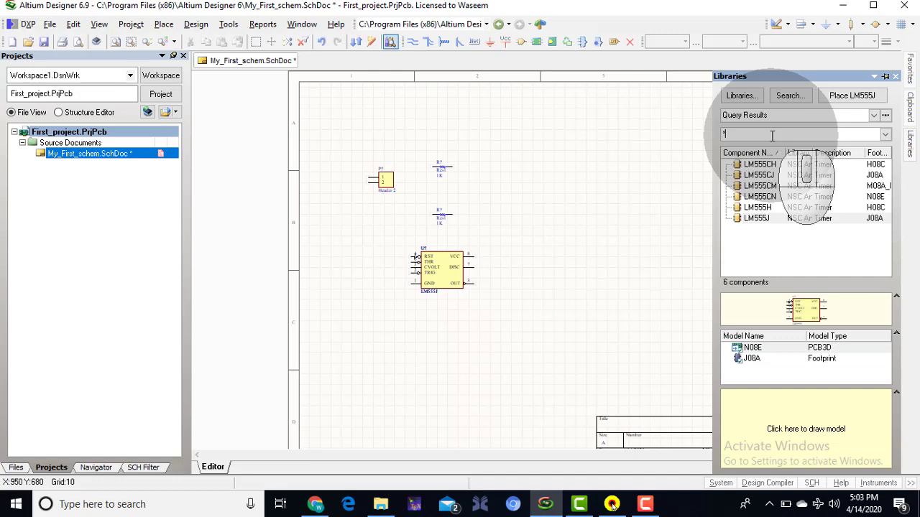
pyautogui.click(790, 97)
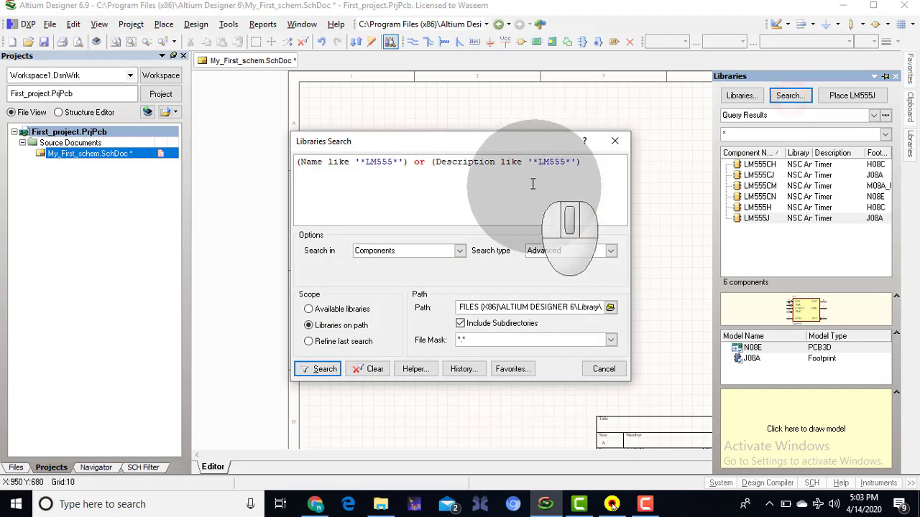
pyautogui.moveTo(578, 163); pyautogui.dragTo(509, 162)
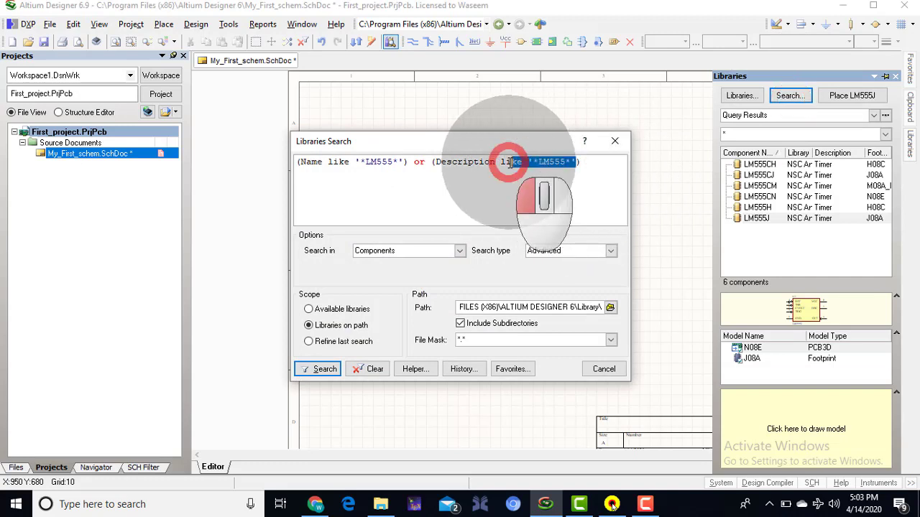
pyautogui.click(605, 163)
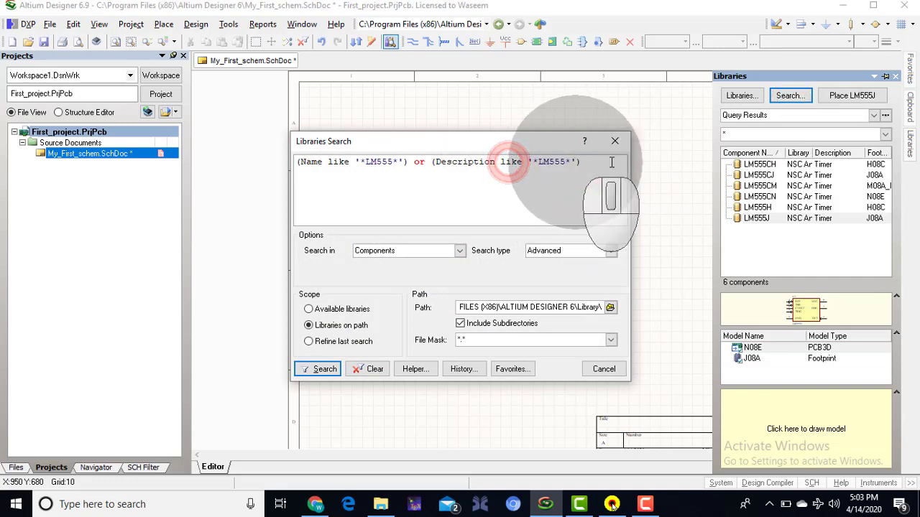
pyautogui.moveTo(605, 162); pyautogui.dragTo(534, 162)
pyautogui.click(592, 162)
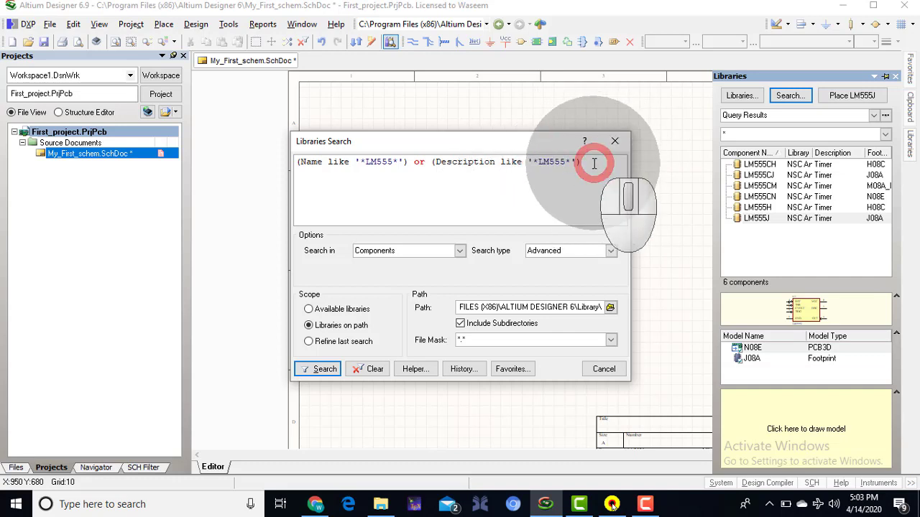
pyautogui.hotkey('ctrl', 'a')
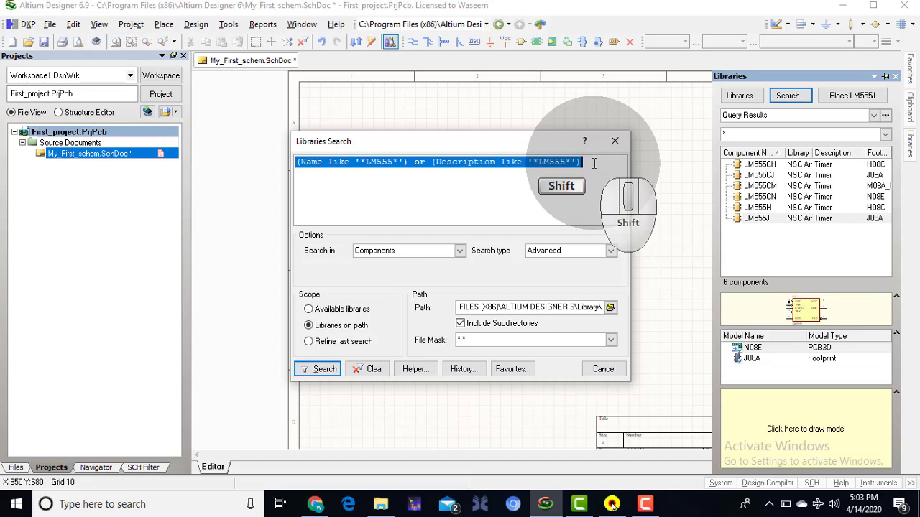
pyautogui.write('74*90')
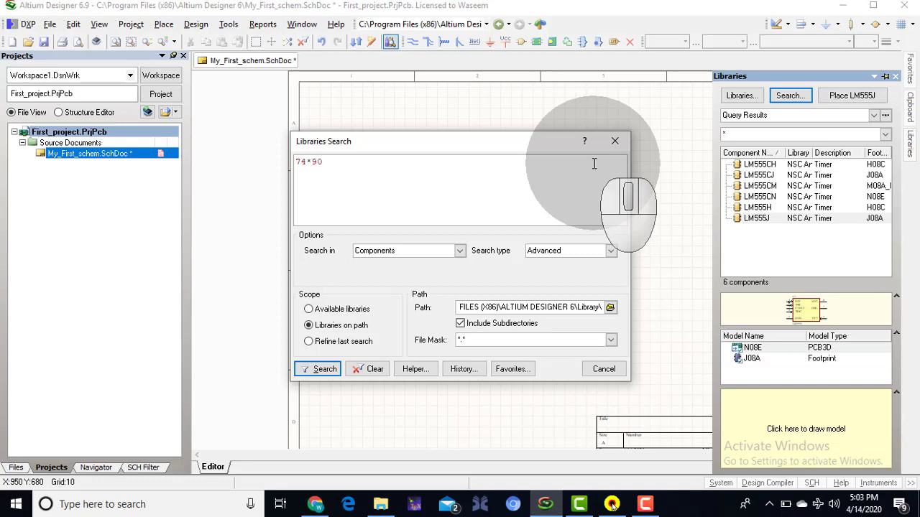
pyautogui.press('Return')
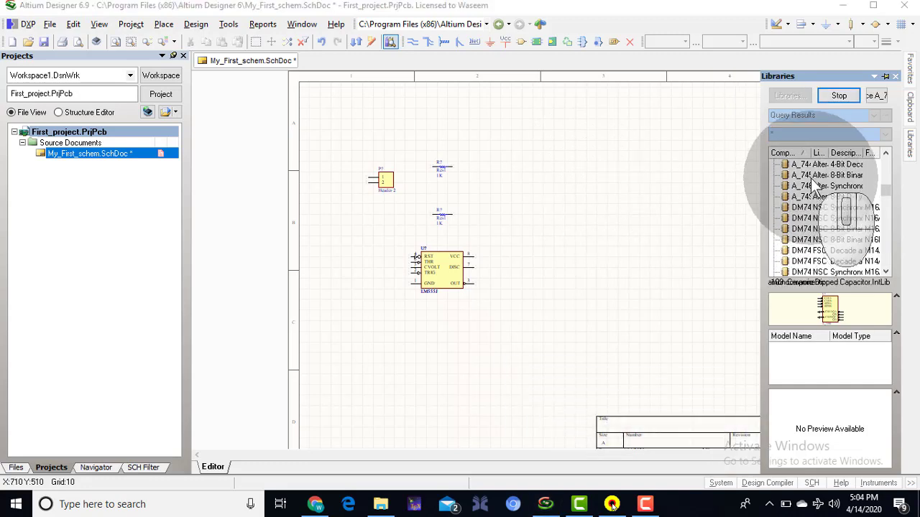
pyautogui.click(838, 97)
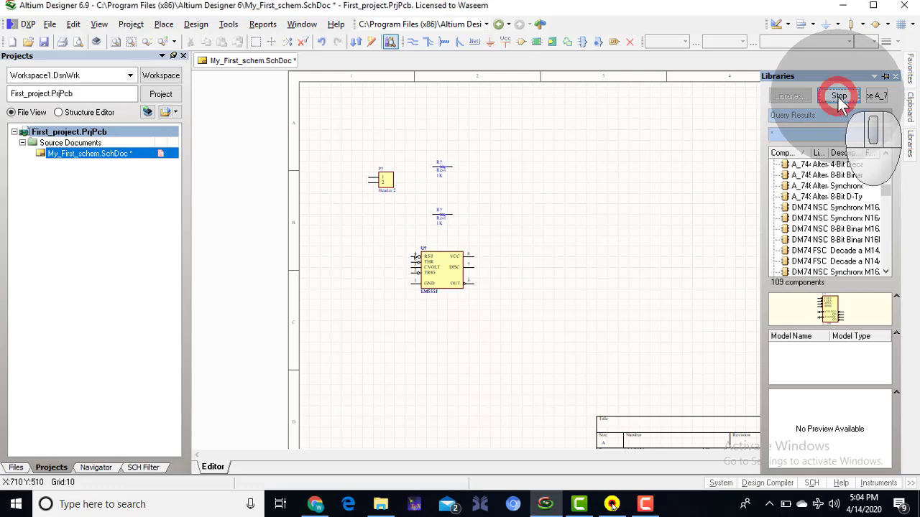
# Place the DM74LS90M counter to the right of the LM555J, installing the FSC Logic Counter library, and check for it among the available libraries
pyautogui.moveTo(762, 216); pyautogui.dragTo(654, 216)
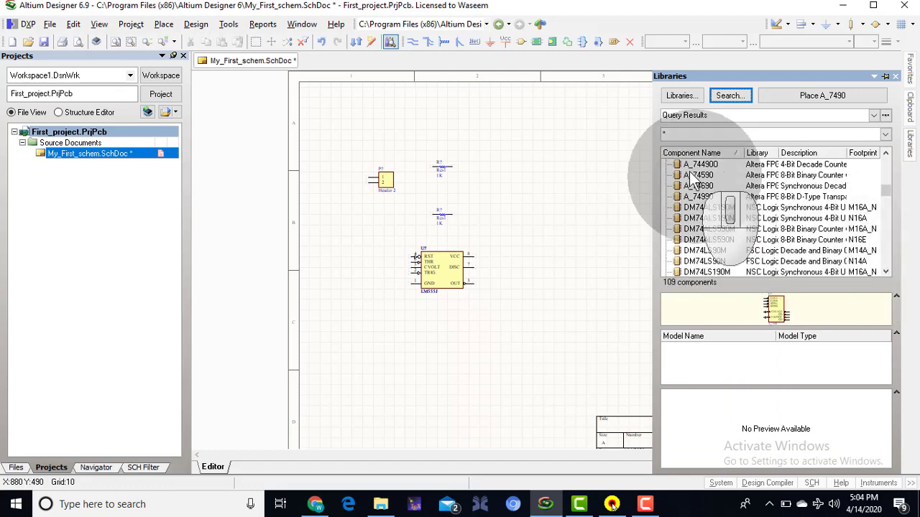
pyautogui.click(694, 251)
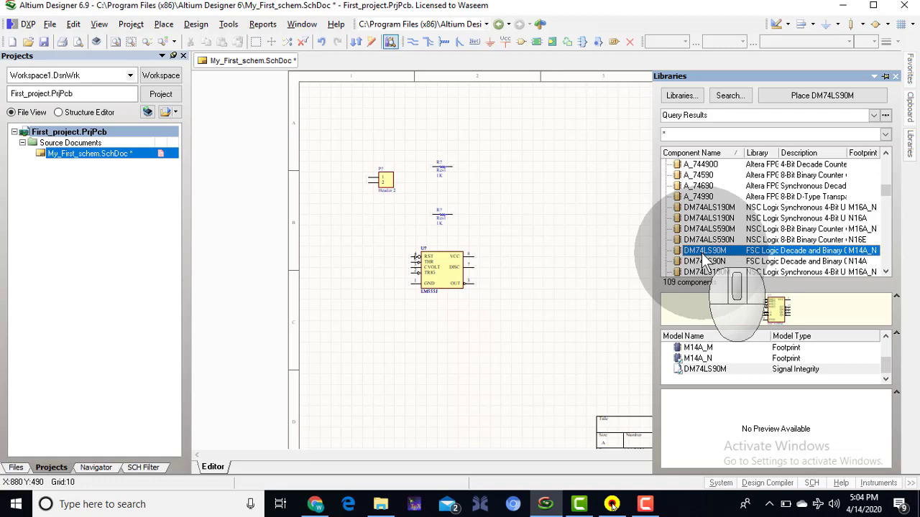
pyautogui.moveTo(700, 252); pyautogui.dragTo(514, 215)
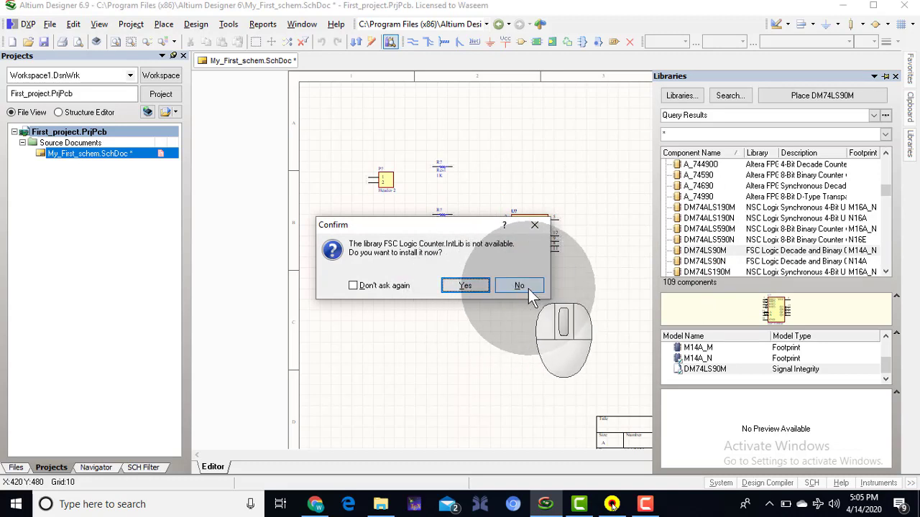
pyautogui.click(467, 285)
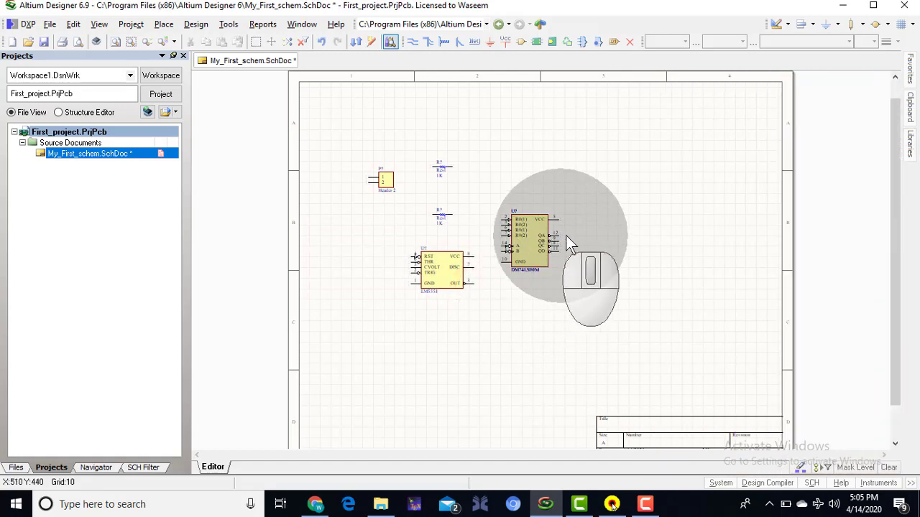
pyautogui.click(911, 147)
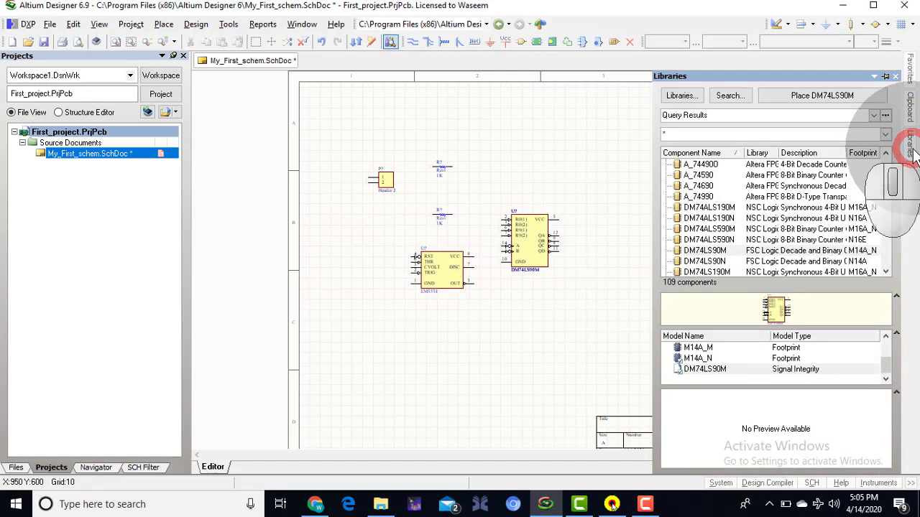
pyautogui.click(874, 116)
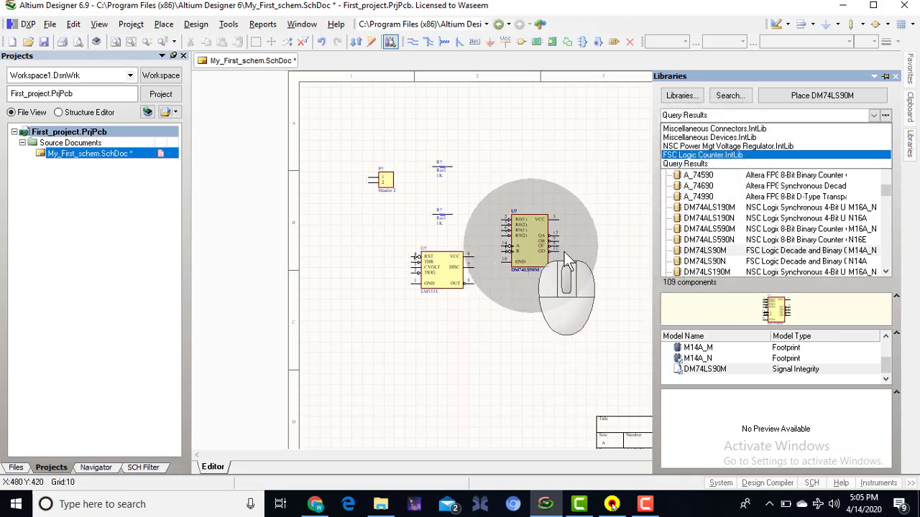
pyautogui.click(568, 184)
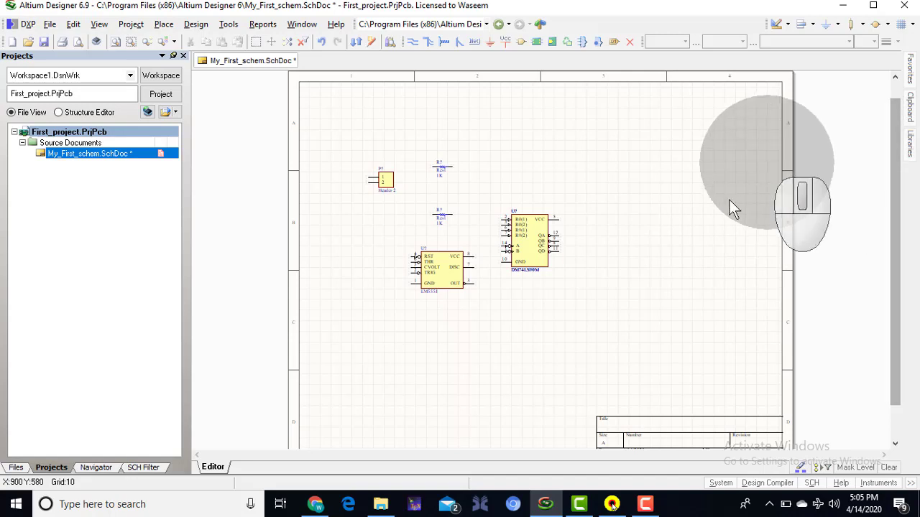
# Switch to the NSC Power Mgt Voltage Regulator library and dismiss the licence reminder
pyautogui.click(910, 149)
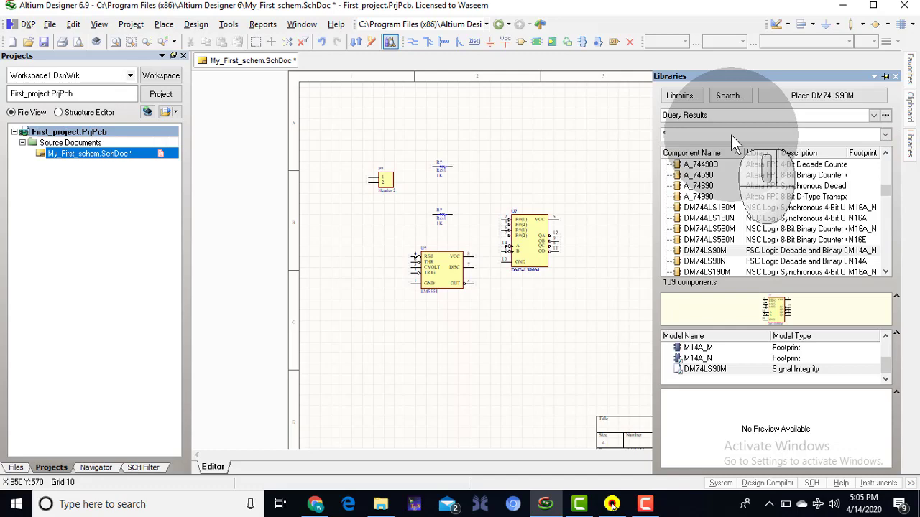
pyautogui.click(875, 115)
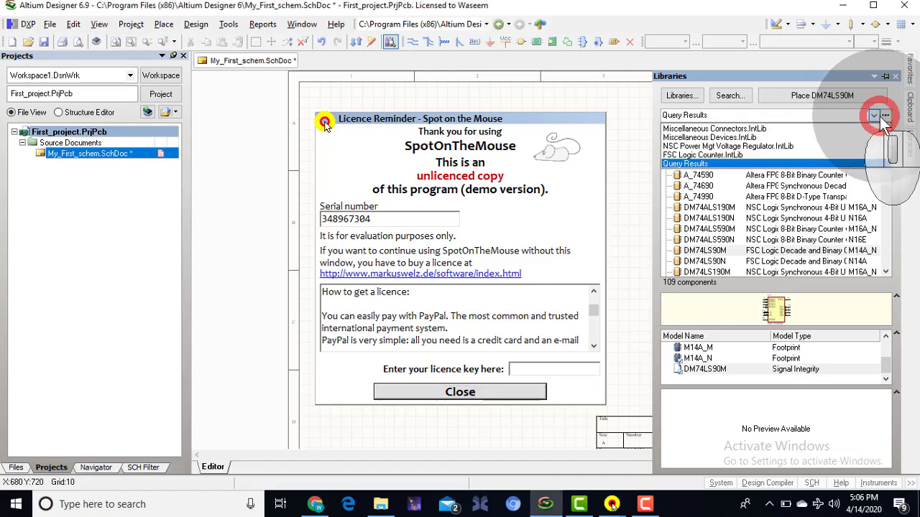
pyautogui.click(737, 147)
pyautogui.click(468, 391)
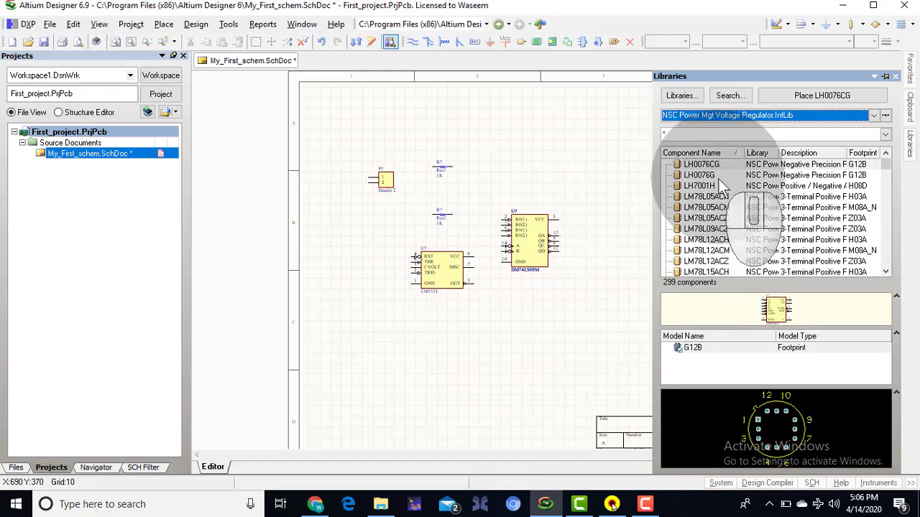
# Filter the regulator parts by *78*0 and place an LM7805CT above the upper resistor
pyautogui.click(698, 133)
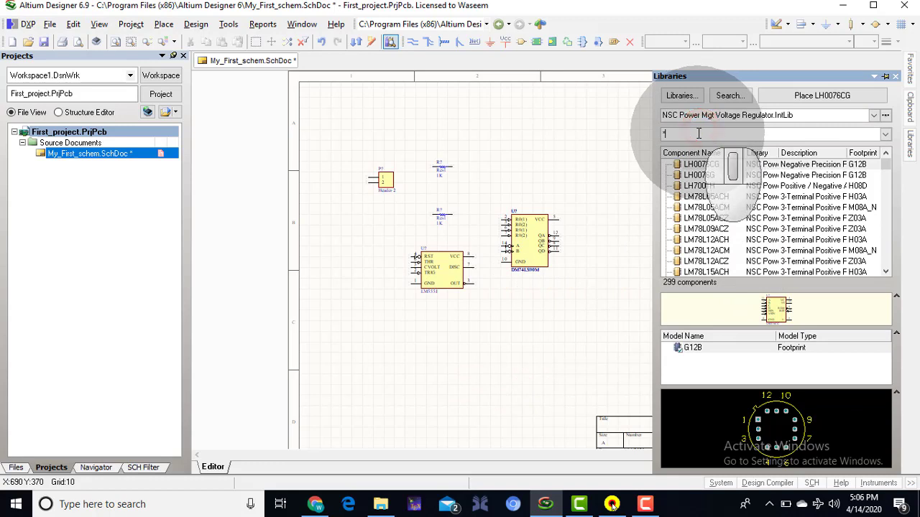
pyautogui.write('78')
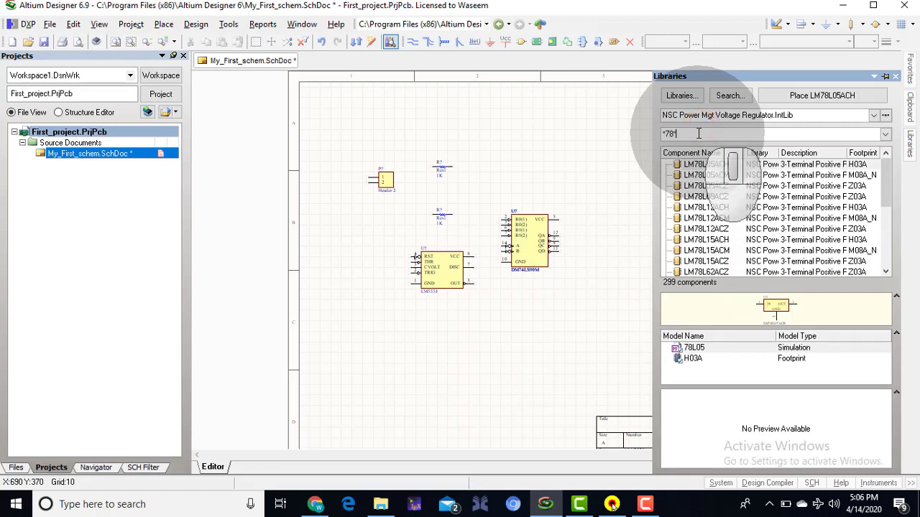
pyautogui.write('*0')
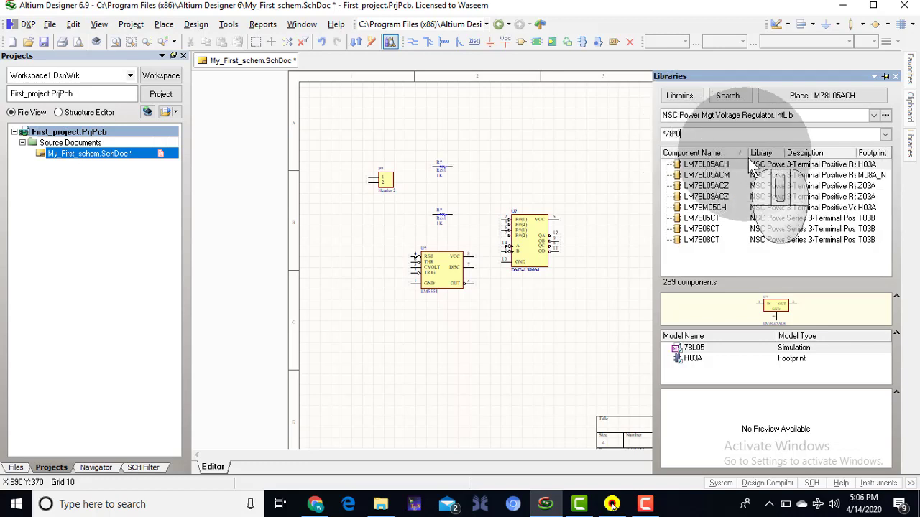
pyautogui.click(702, 218)
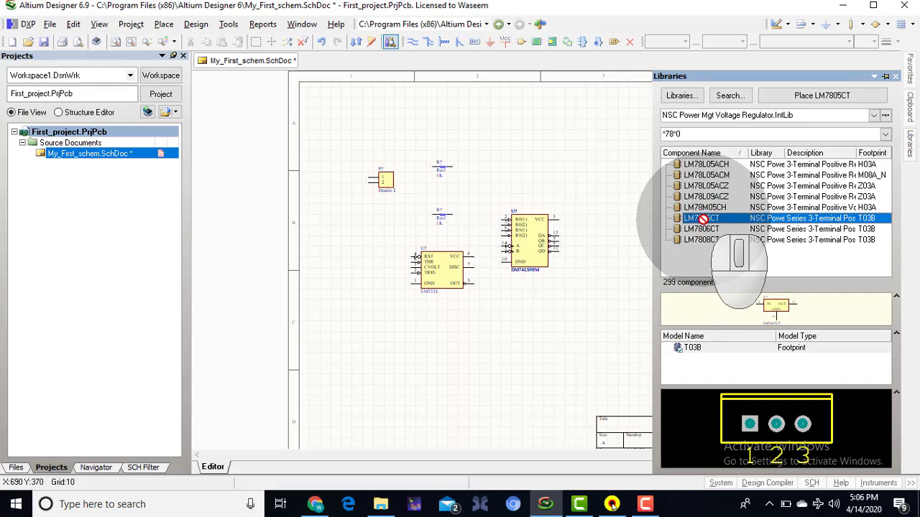
pyautogui.moveTo(702, 219); pyautogui.dragTo(411, 135)
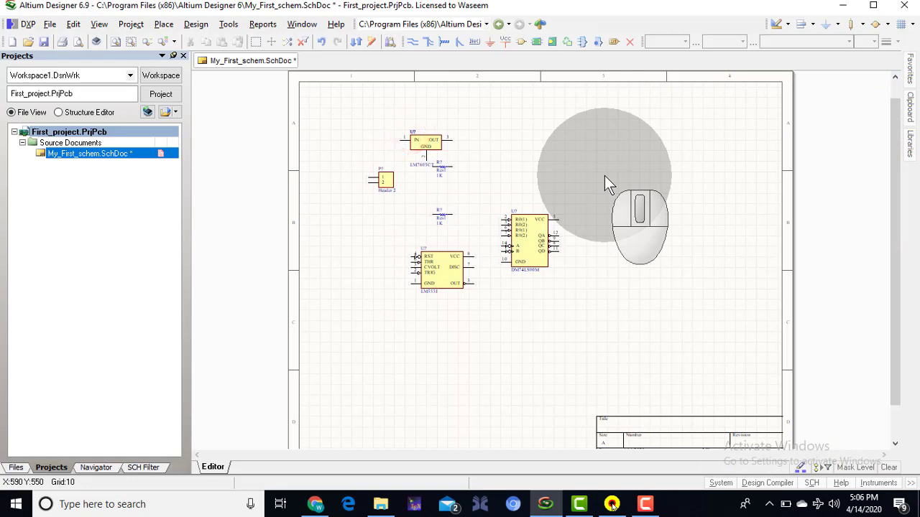
# Filter the Miscellaneous Devices library by led and place an LED0 above the DM74LS90M counter
pyautogui.click(910, 142)
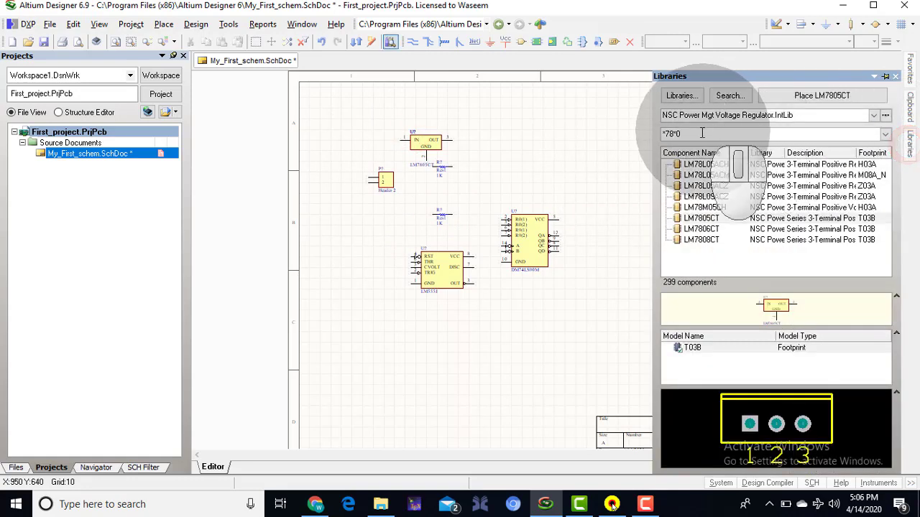
pyautogui.click(874, 115)
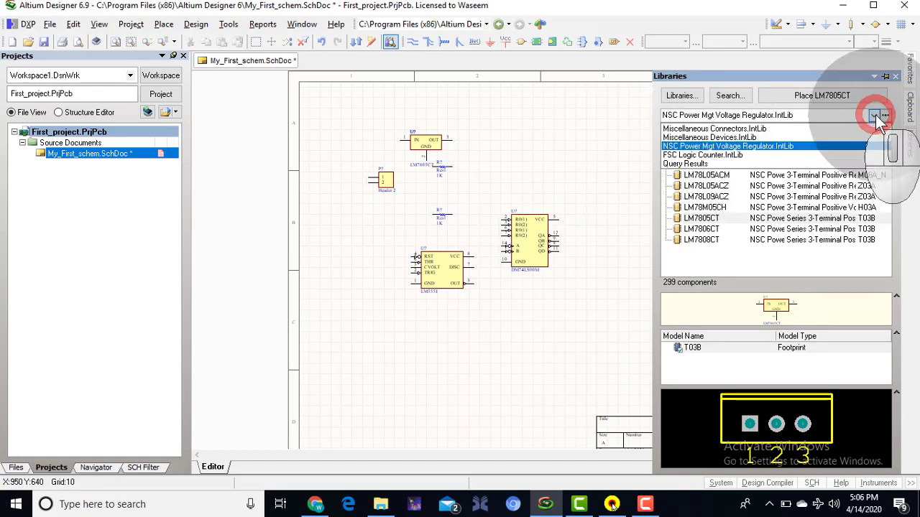
pyautogui.click(760, 138)
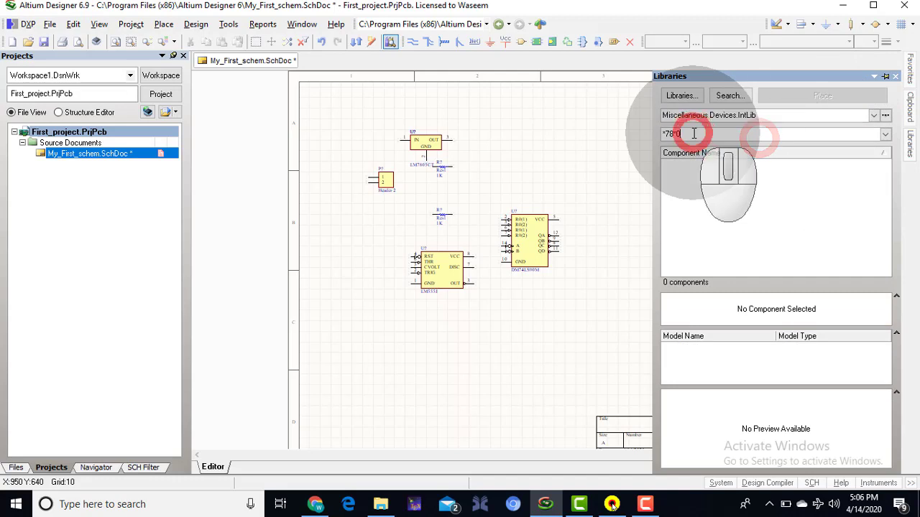
pyautogui.doubleClick(694, 134)
pyautogui.write('led')
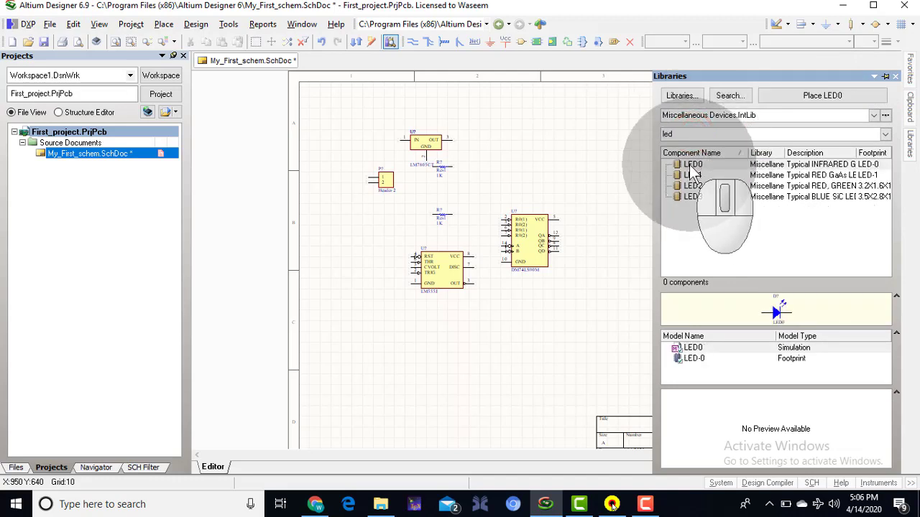
pyautogui.moveTo(691, 164); pyautogui.dragTo(507, 166)
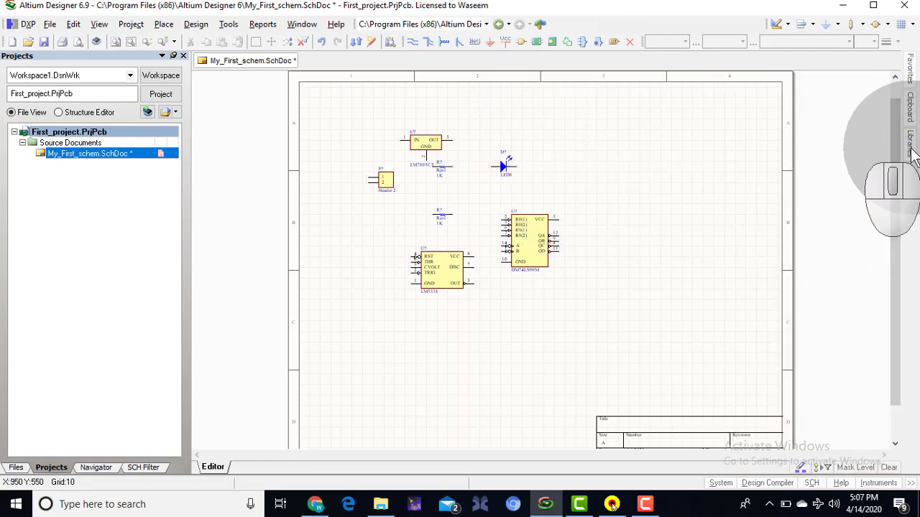
# Filter the Miscellaneous Devices library by cap to list the capacitors
pyautogui.moveTo(912, 158)
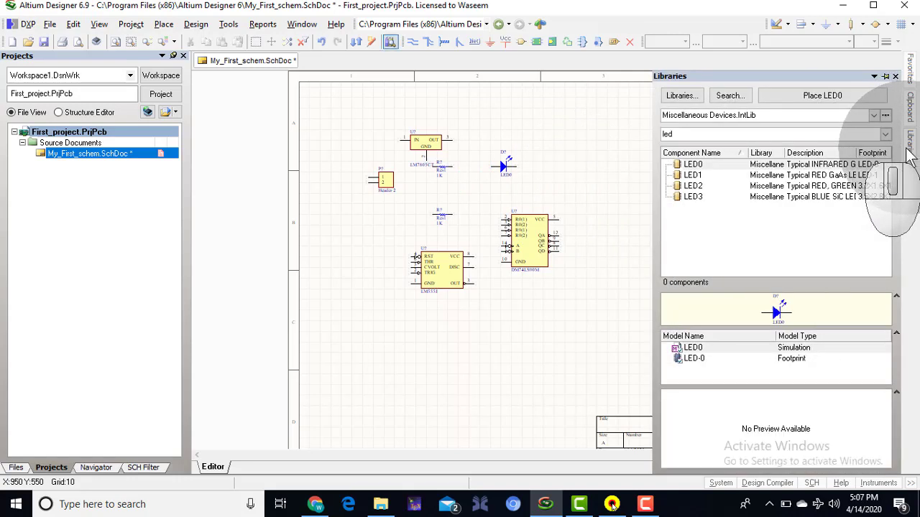
pyautogui.click(911, 155)
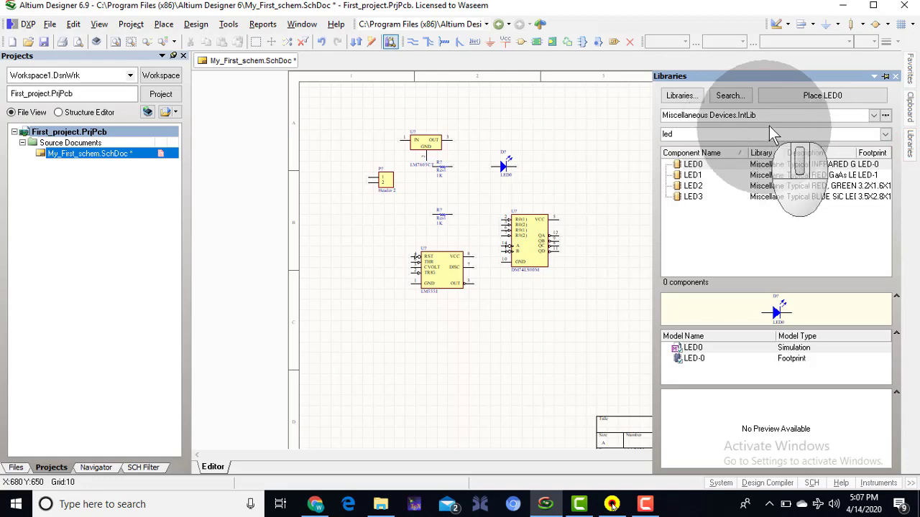
pyautogui.click(816, 113)
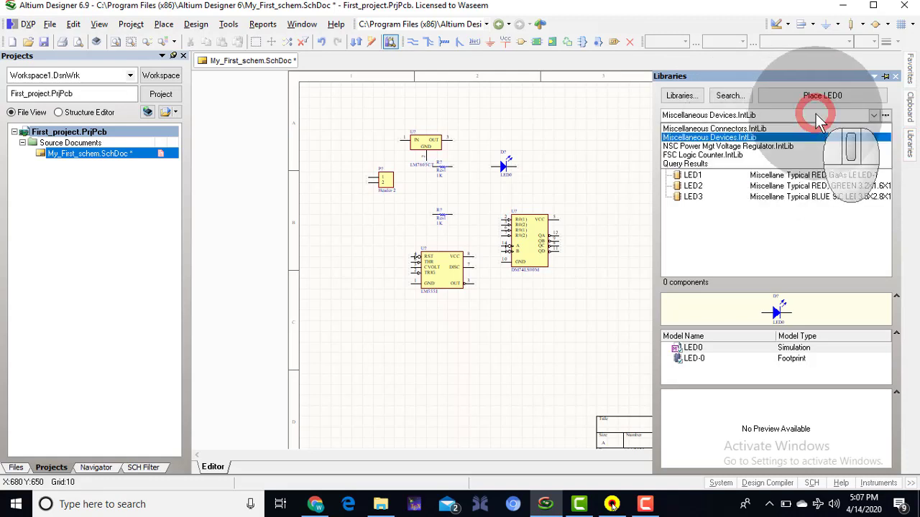
pyautogui.click(749, 140)
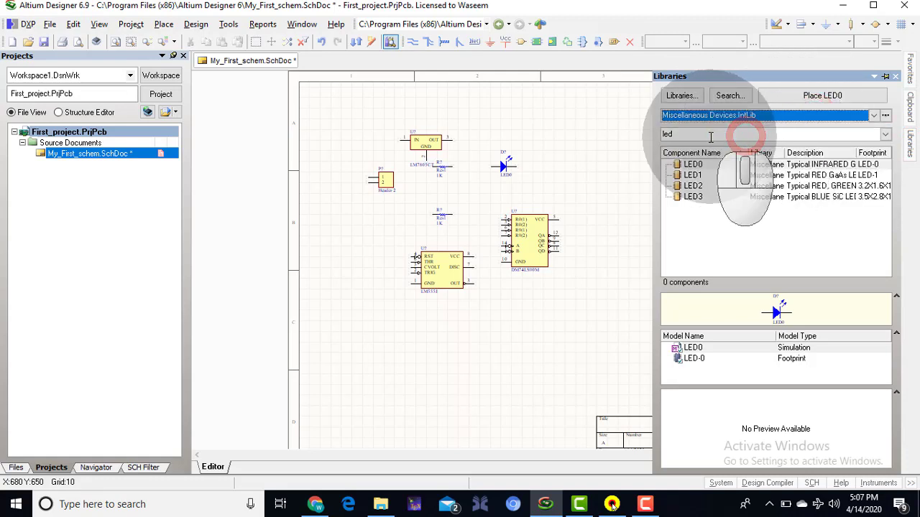
pyautogui.doubleClick(711, 137)
pyautogui.write('ca')
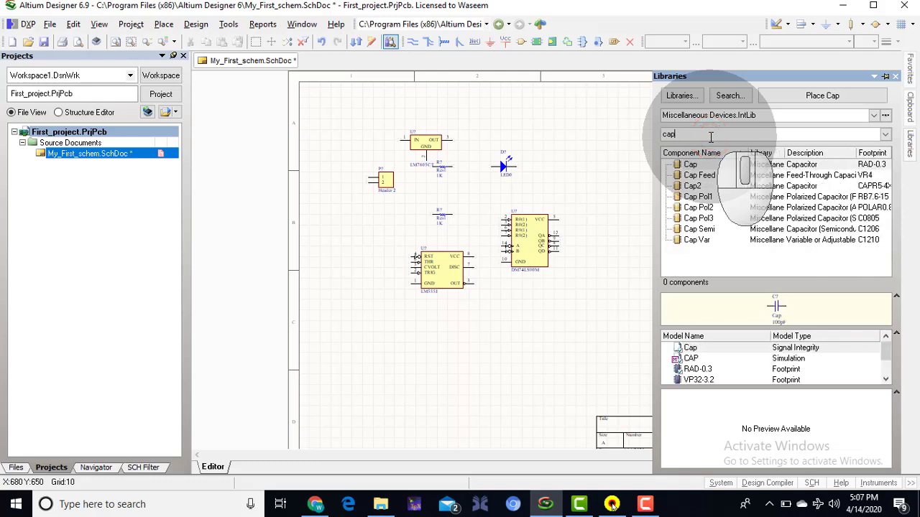
pyautogui.write('p')
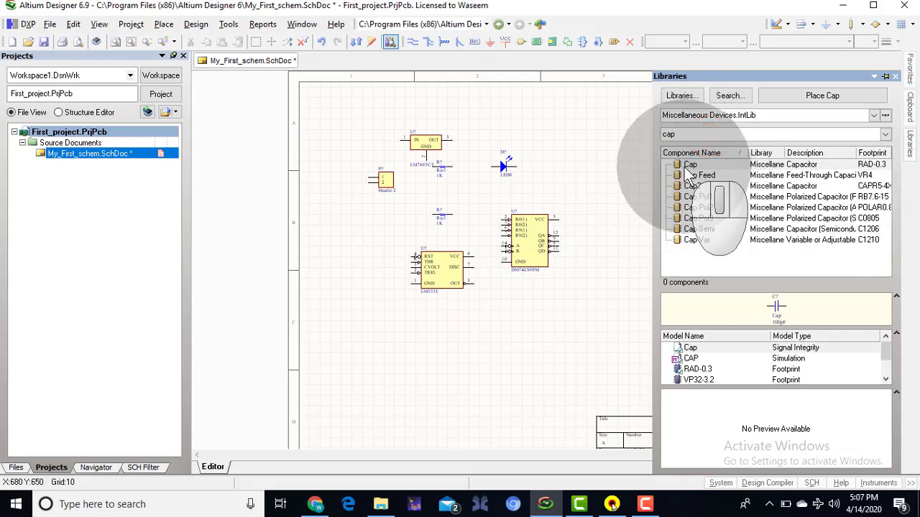
# Compare the Cap, Cap Pol1 and Cap Pol2 parts and place a Cap between the Header 2 and the LM555J timer
pyautogui.click(695, 164)
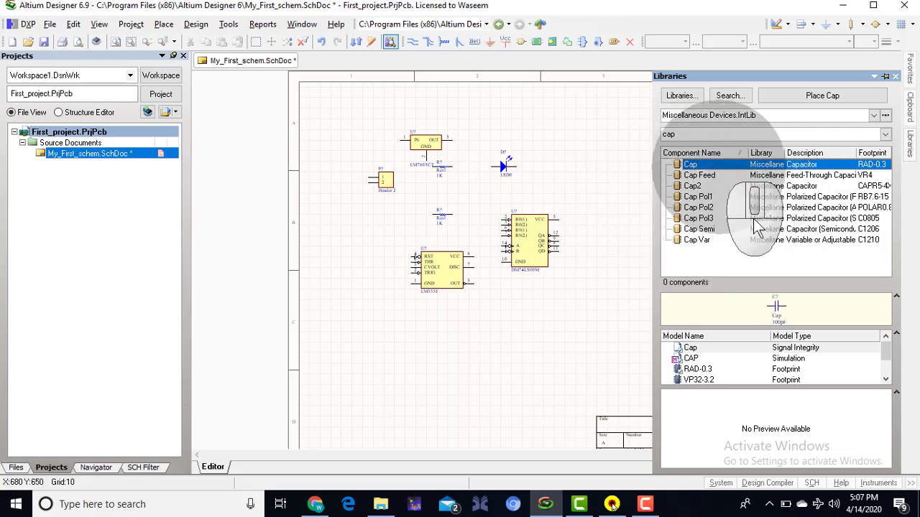
pyautogui.click(703, 196)
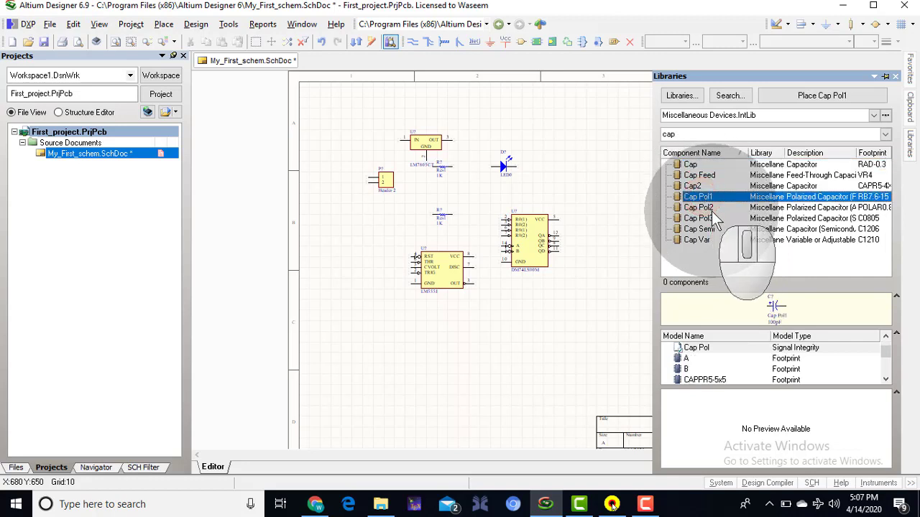
pyautogui.click(708, 207)
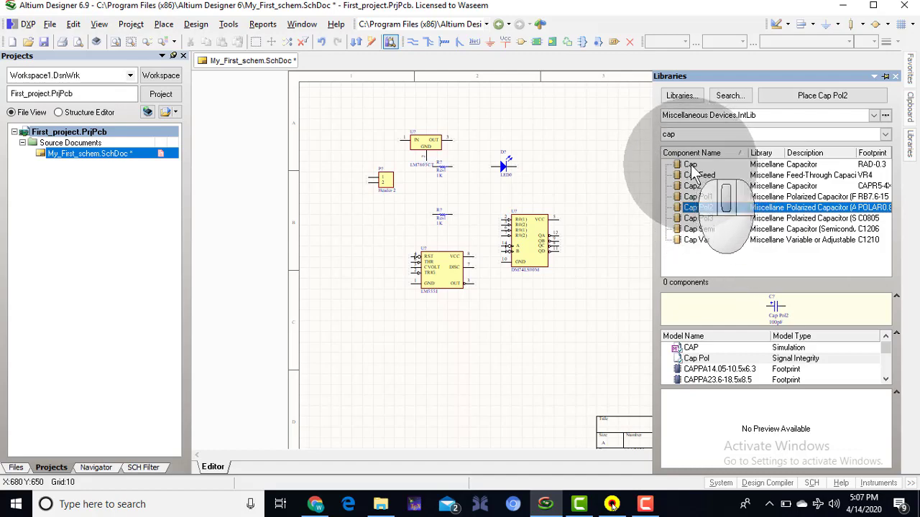
pyautogui.moveTo(690, 164); pyautogui.dragTo(375, 236)
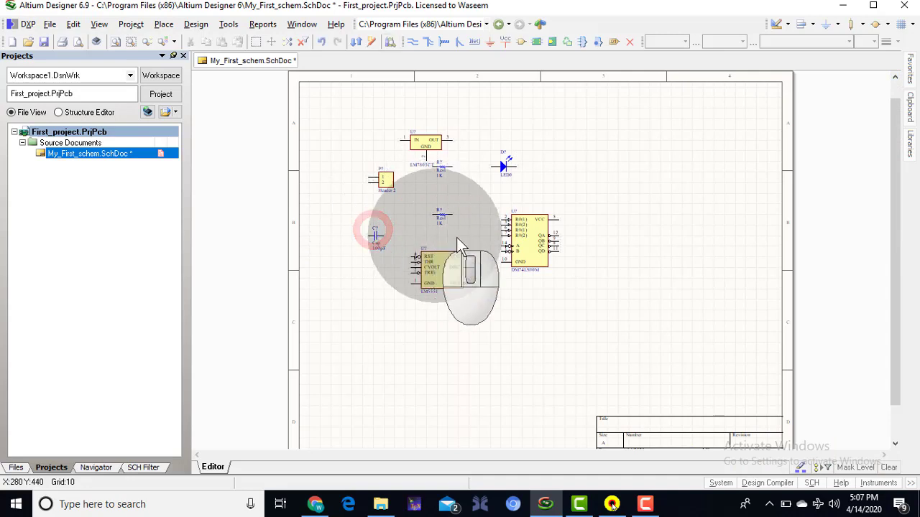
# Place two more Cap capacitors, one beside the LED and one to the right of the DM74LS90M counter
pyautogui.click(910, 138)
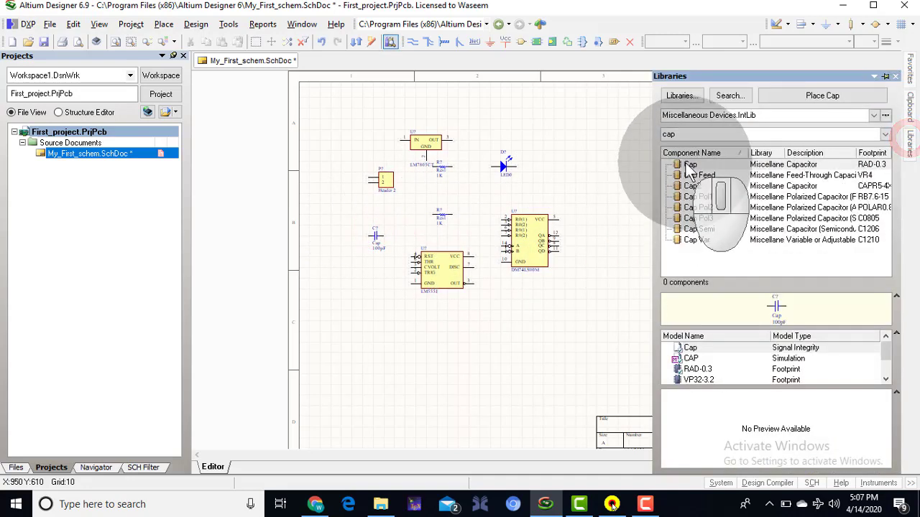
pyautogui.moveTo(690, 164); pyautogui.dragTo(574, 151)
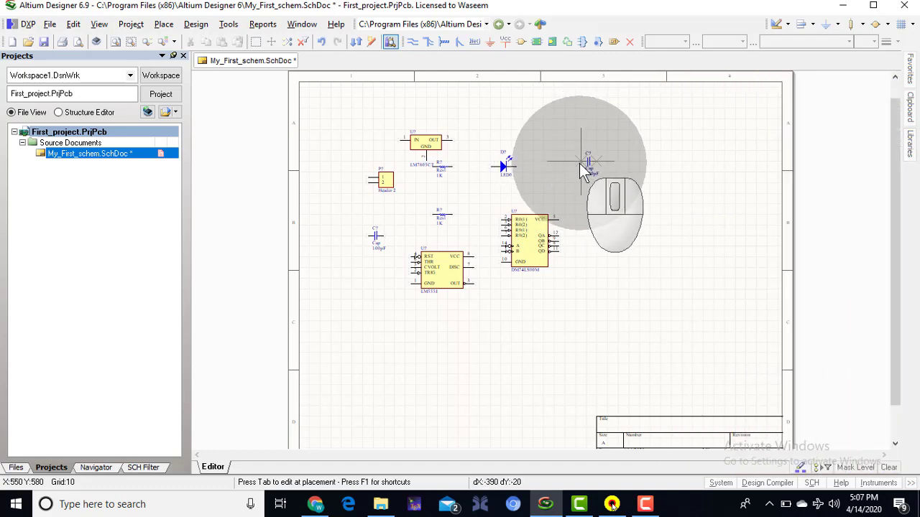
pyautogui.click(584, 162)
pyautogui.click(634, 229)
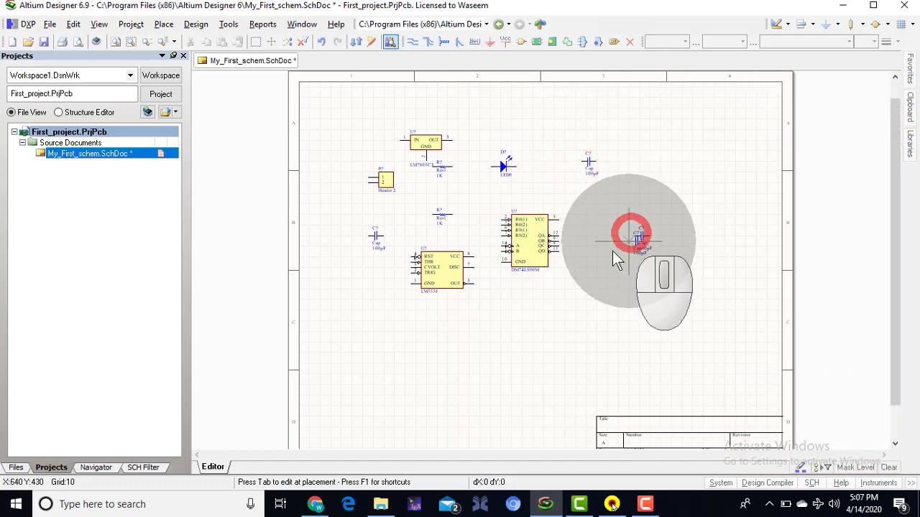
# Place three extra Cap capacitors below the timer and counter, and delete these three again
pyautogui.click(583, 290)
pyautogui.click(532, 319)
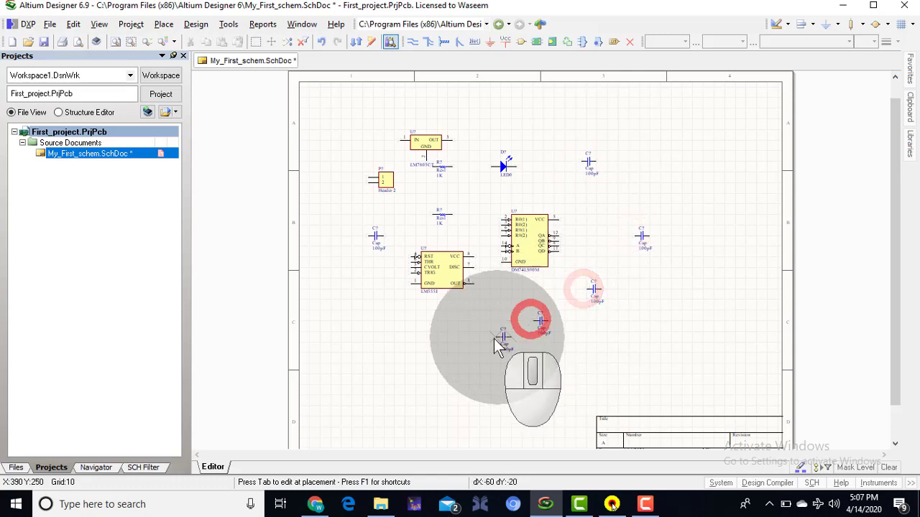
pyautogui.click(463, 343)
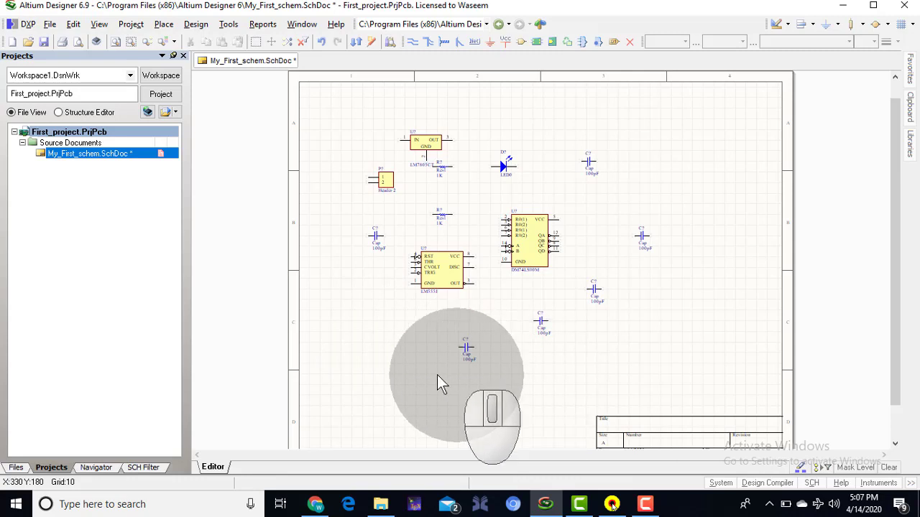
pyautogui.moveTo(454, 379); pyautogui.dragTo(668, 277)
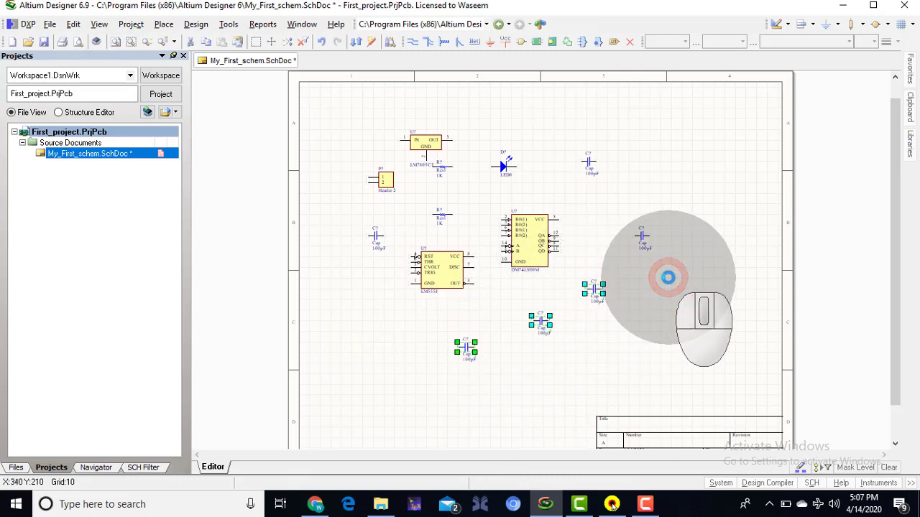
pyautogui.press('Delete')
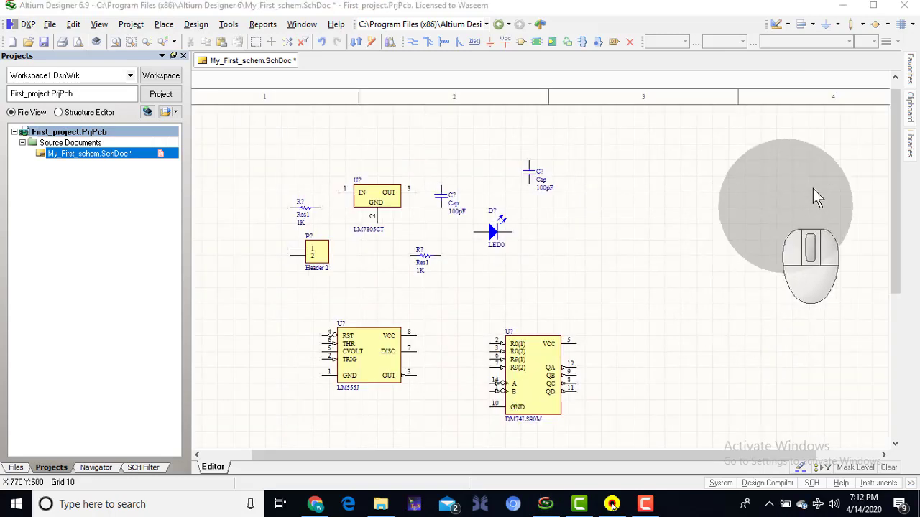
# Review the installed libraries and the search path libraries among the available libraries
pyautogui.click(911, 152)
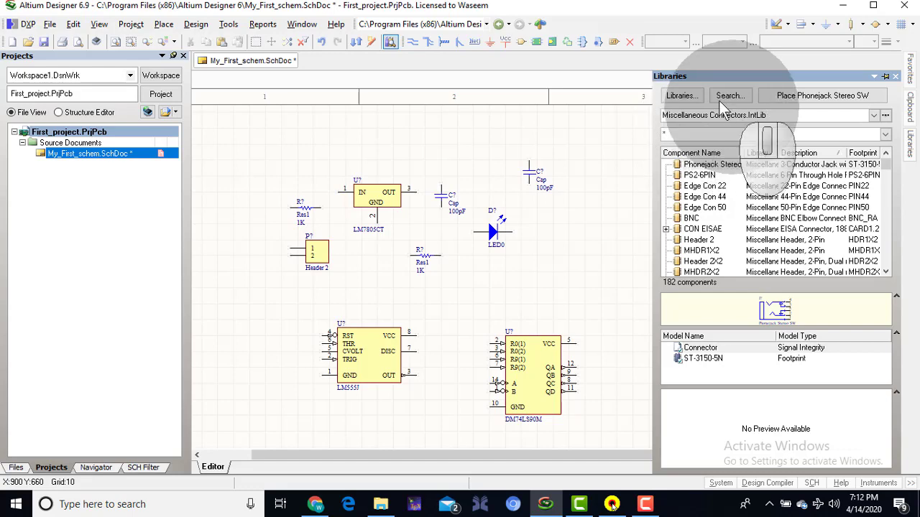
pyautogui.click(682, 96)
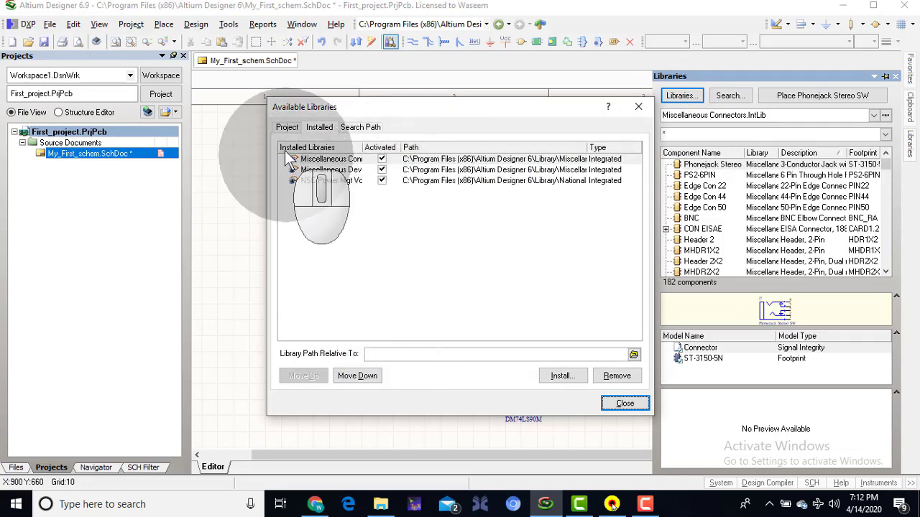
pyautogui.click(363, 127)
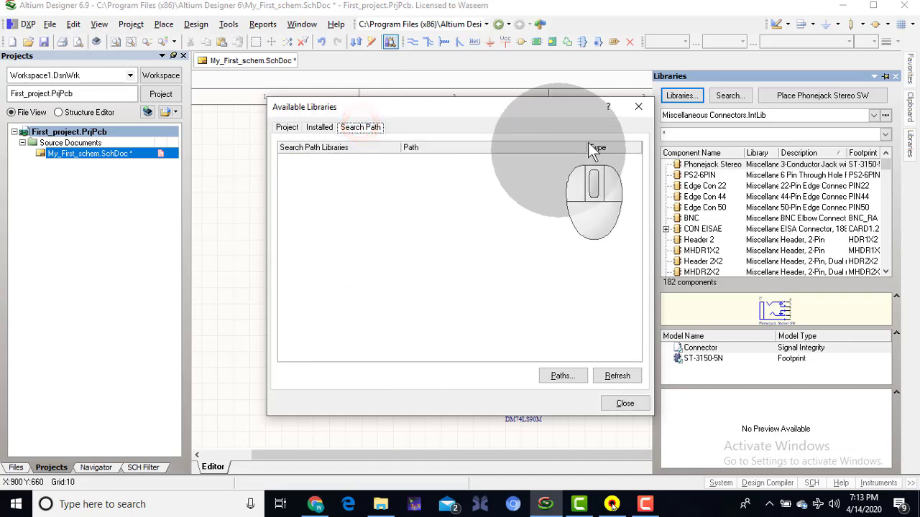
pyautogui.click(639, 106)
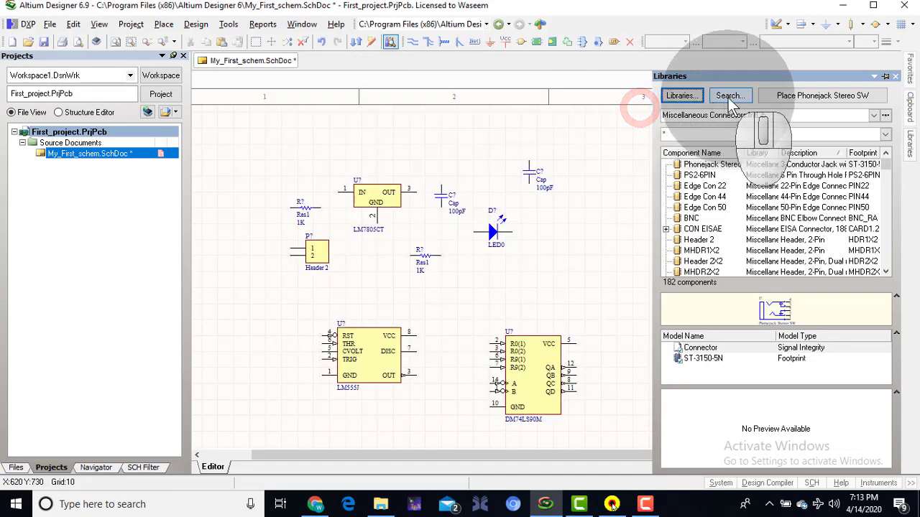
# Search the libraries on the path for components matching 74*47 and stop the search once matching parts are listed
pyautogui.click(729, 96)
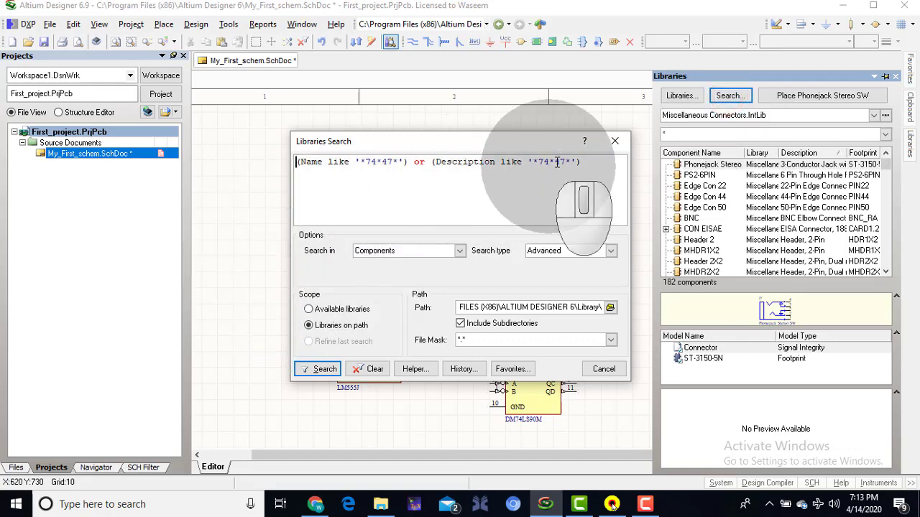
pyautogui.moveTo(581, 162); pyautogui.dragTo(291, 156)
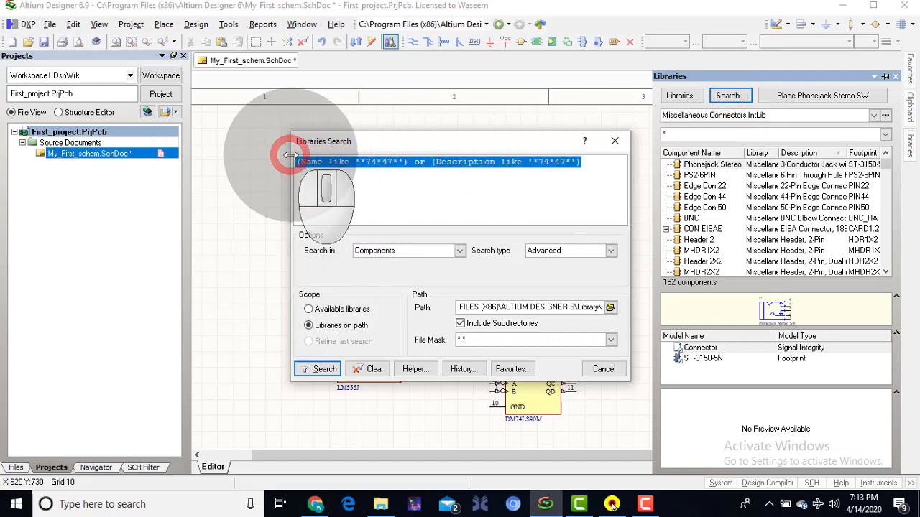
pyautogui.press('Delete')
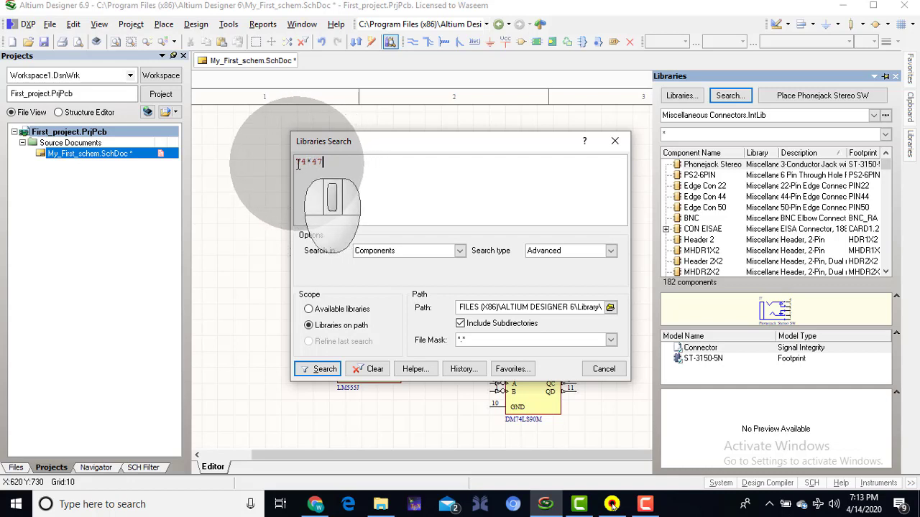
pyautogui.moveTo(297, 163); pyautogui.dragTo(329, 163)
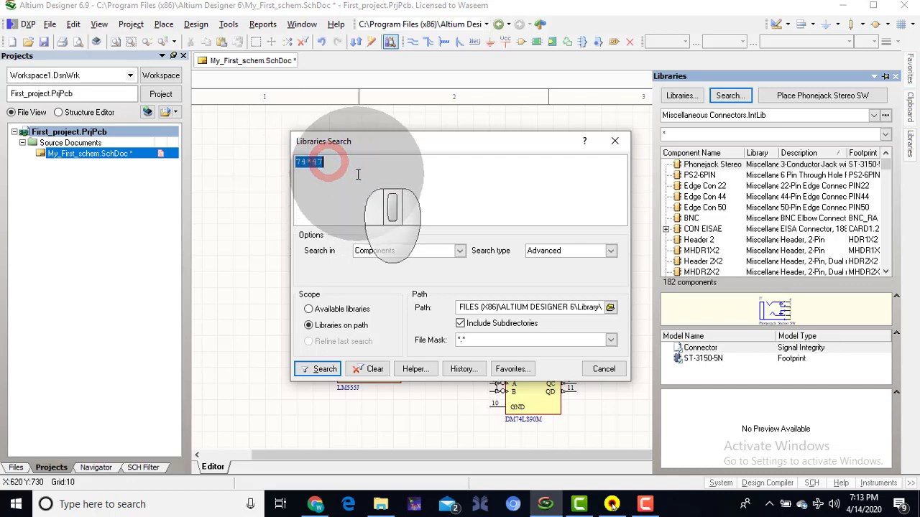
pyautogui.click(320, 165)
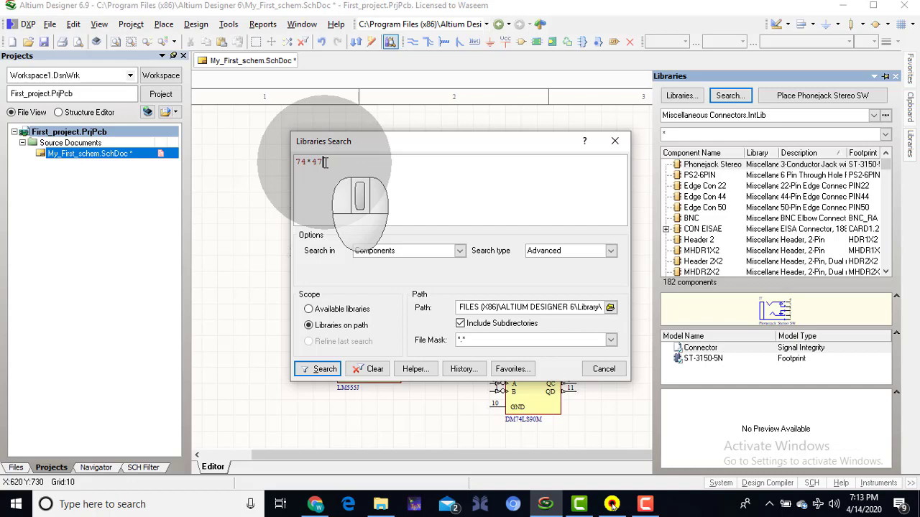
pyautogui.click(324, 368)
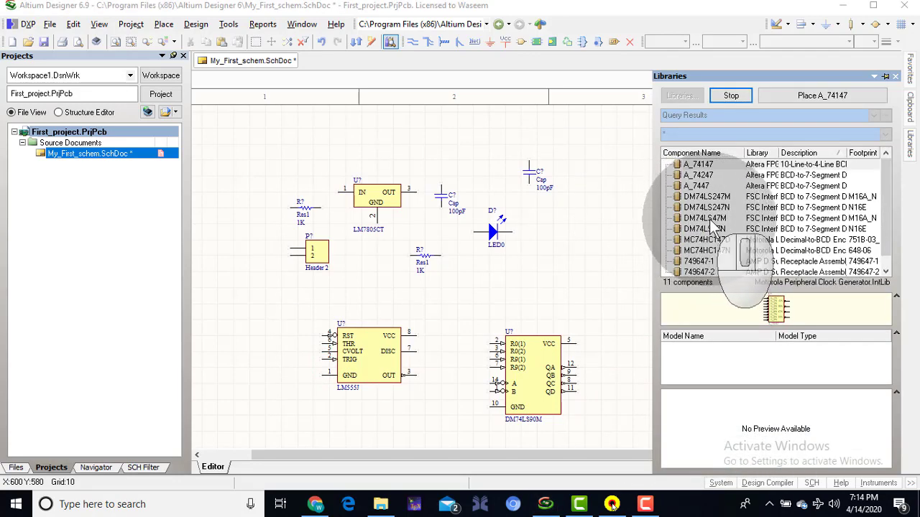
pyautogui.click(740, 102)
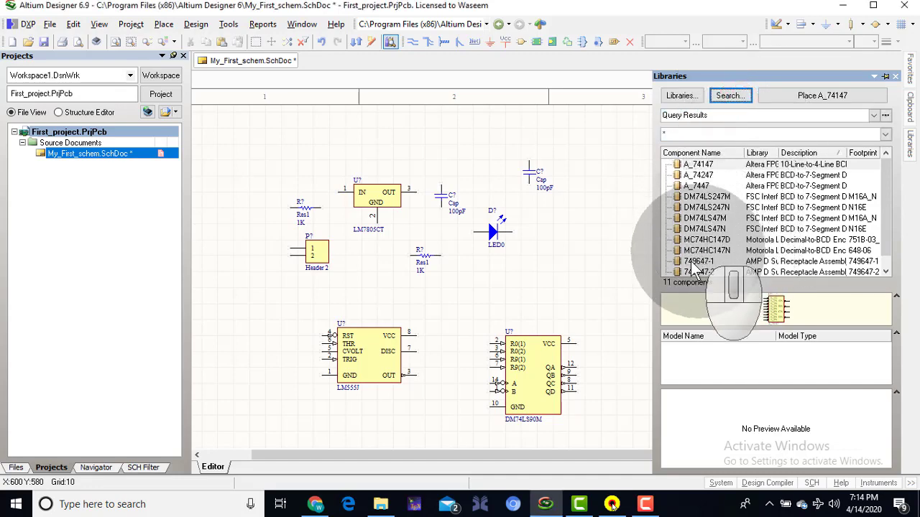
# Place a DM74LS47N to the right of the DM74LS90M counter and install the FSC Interface Display Driver library
pyautogui.click(698, 230)
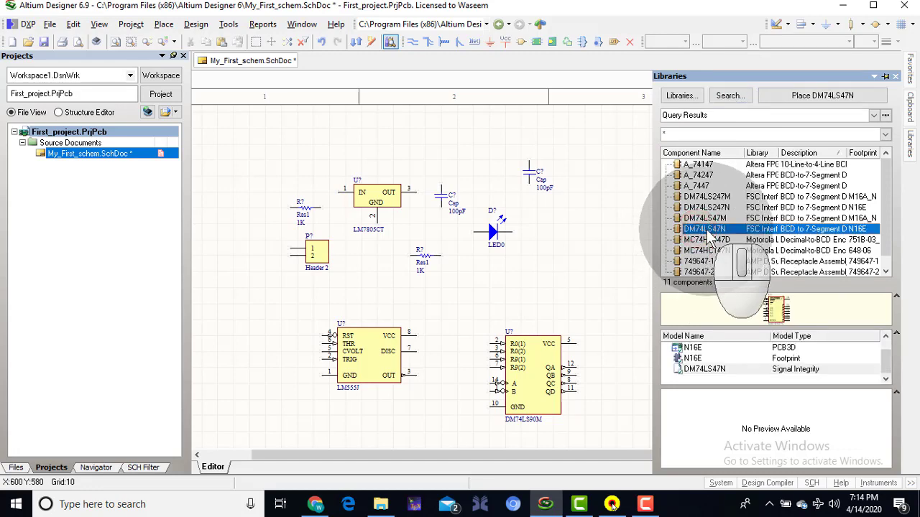
pyautogui.moveTo(707, 233); pyautogui.dragTo(619, 323)
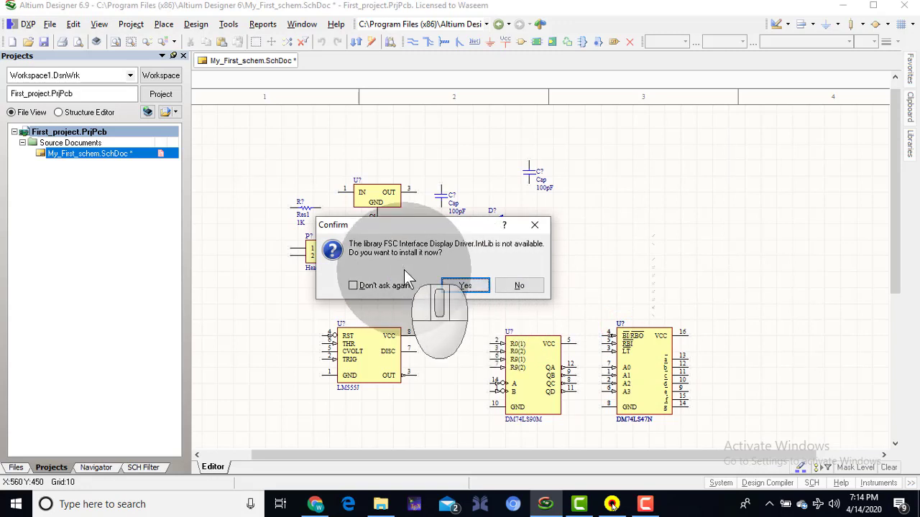
pyautogui.click(466, 286)
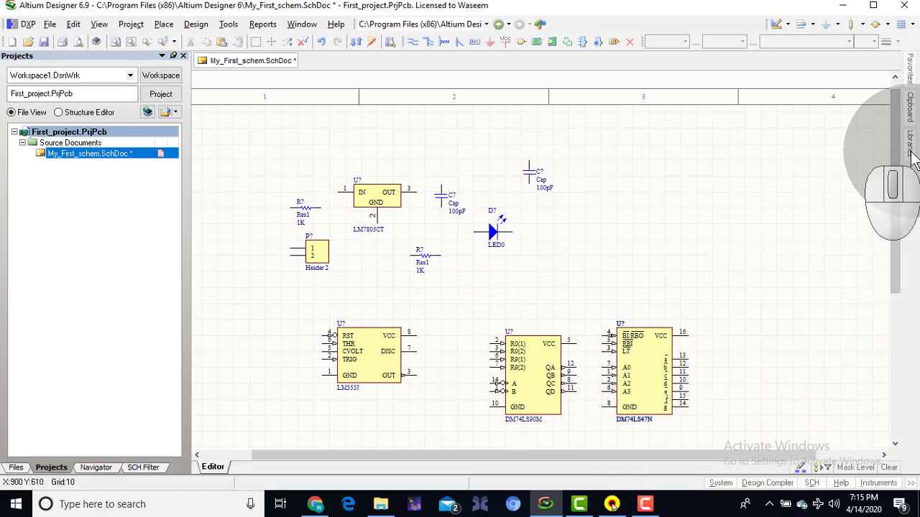
# Check the available libraries and the library selection list for the newly installed display driver library
pyautogui.click(910, 140)
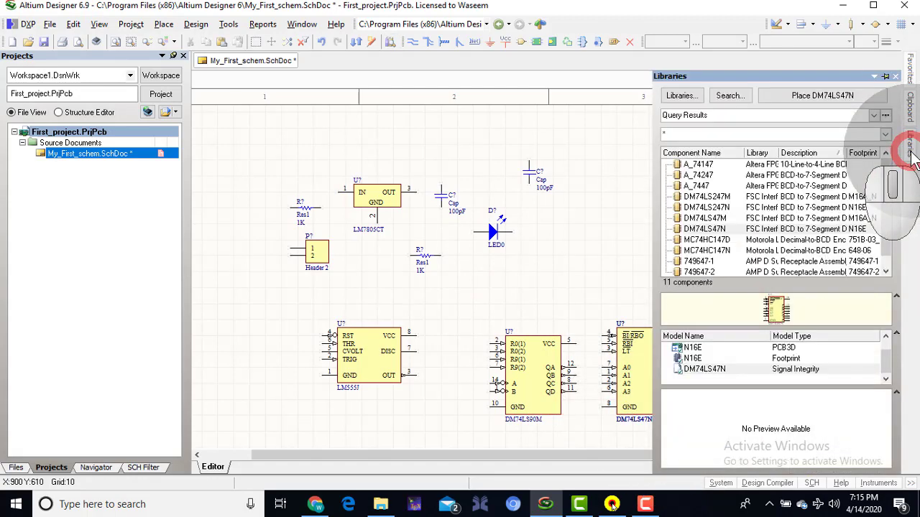
pyautogui.click(686, 96)
pyautogui.click(647, 114)
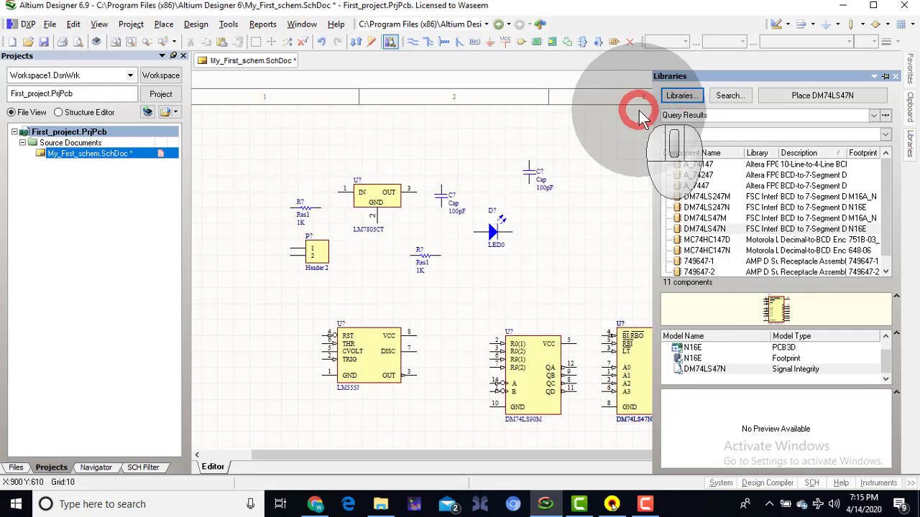
pyautogui.click(873, 116)
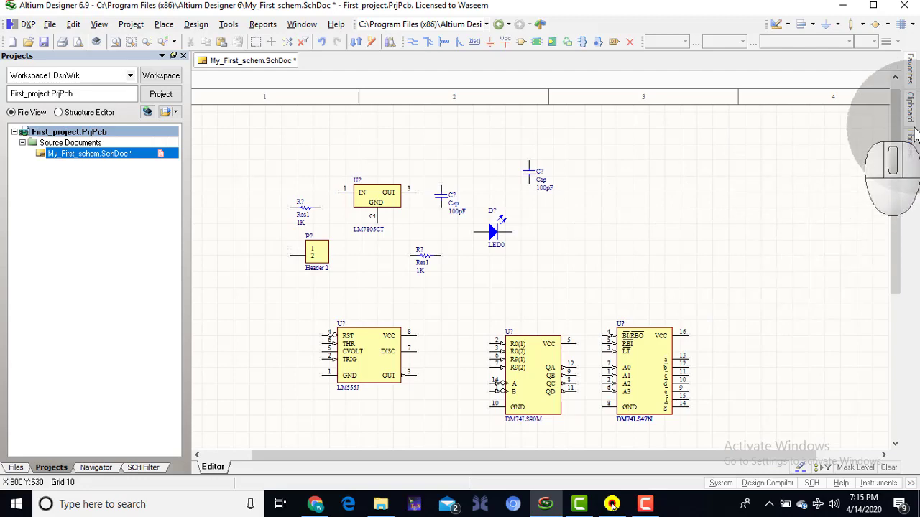
# Switch to the Miscellaneous Devices library and filter its parts by *disp
pyautogui.click(910, 141)
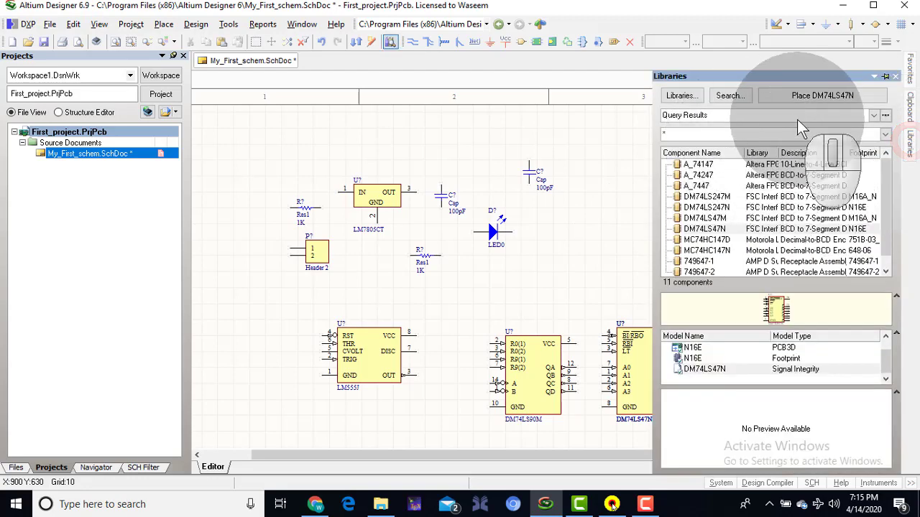
pyautogui.click(874, 117)
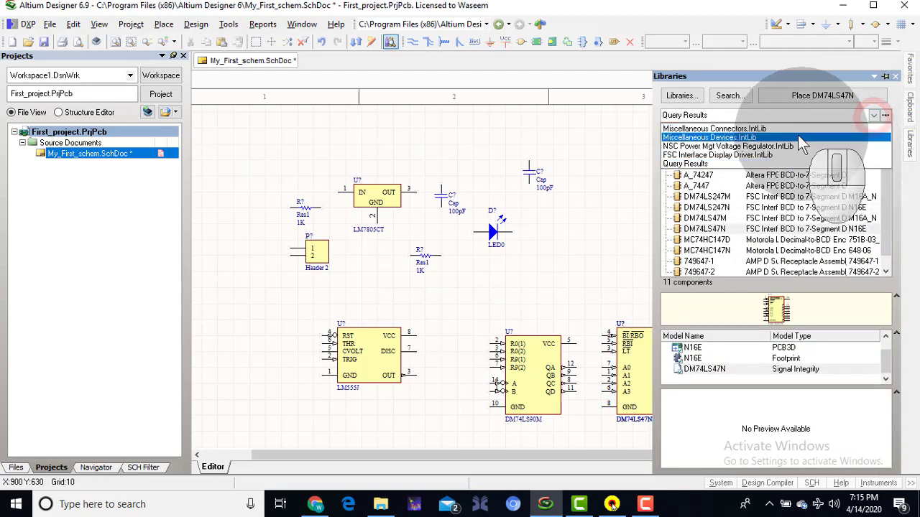
pyautogui.click(750, 138)
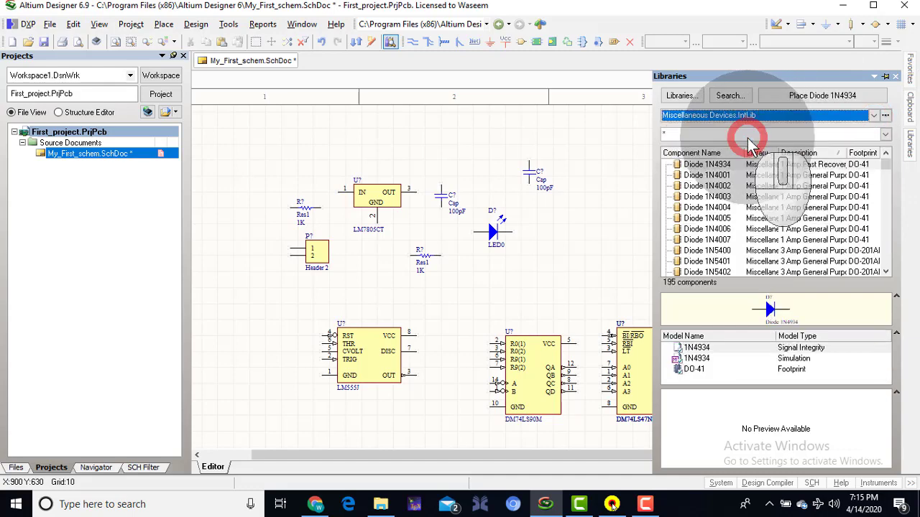
pyautogui.click(693, 135)
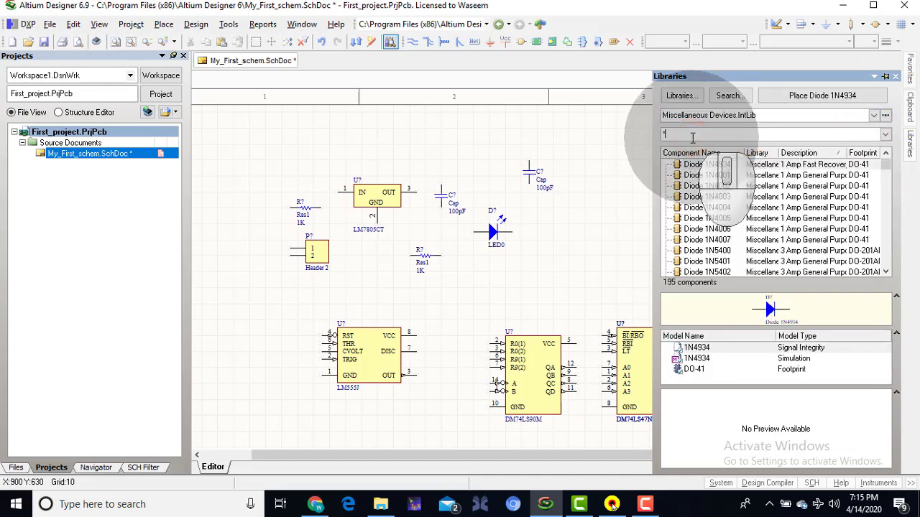
pyautogui.write('disp')
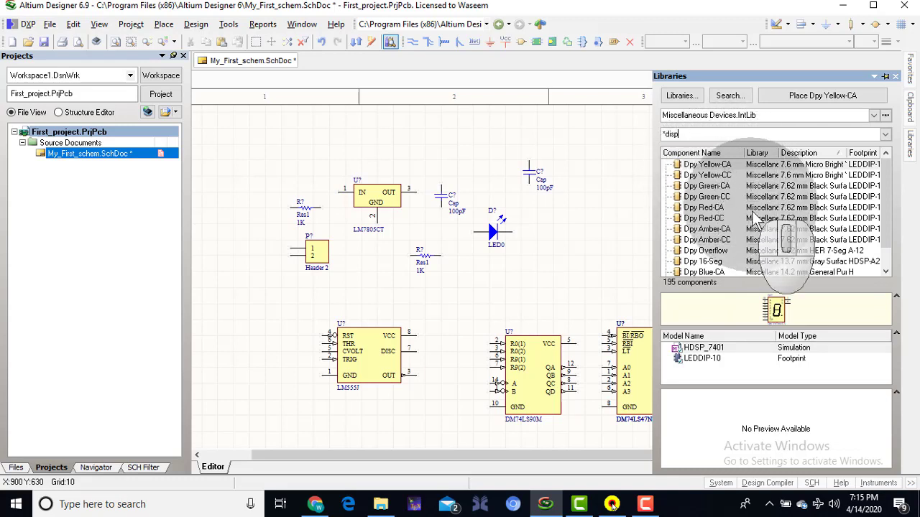
# Place a Dpy Red-CA seven-segment display above and to the right of the DM74LS47N
pyautogui.click(699, 208)
pyautogui.doubleClick(877, 208)
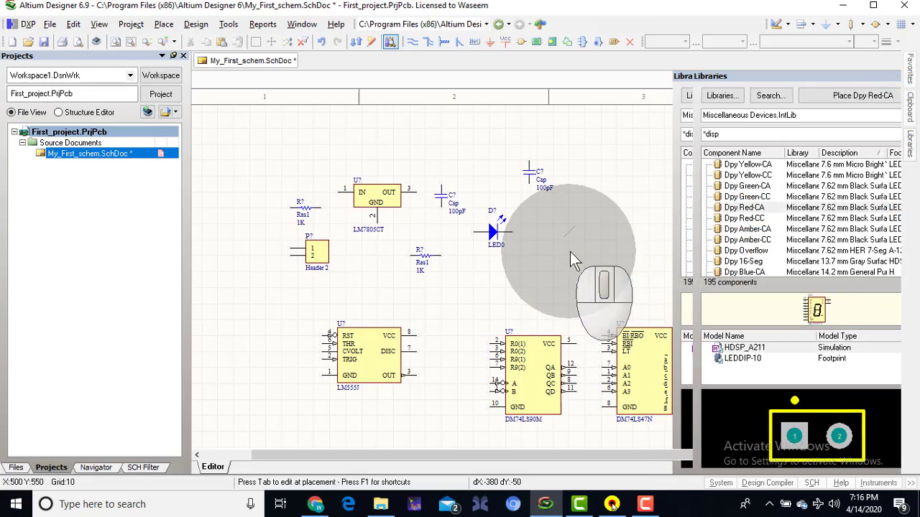
pyautogui.click(724, 260)
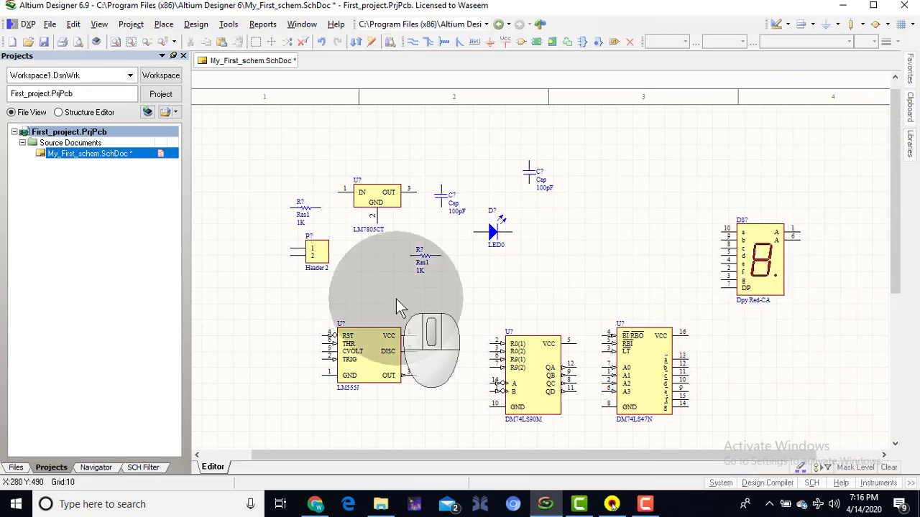
# Move one Res1 resistor to the upper left of the LM555J and the other beside its VCC pin
pyautogui.moveTo(378, 326); pyautogui.dragTo(495, 266, button='middle')
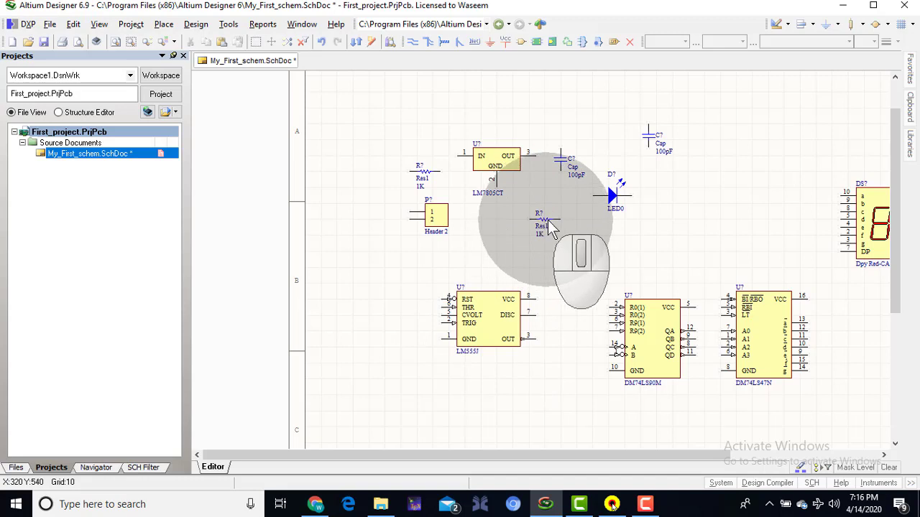
pyautogui.moveTo(546, 225); pyautogui.dragTo(478, 257)
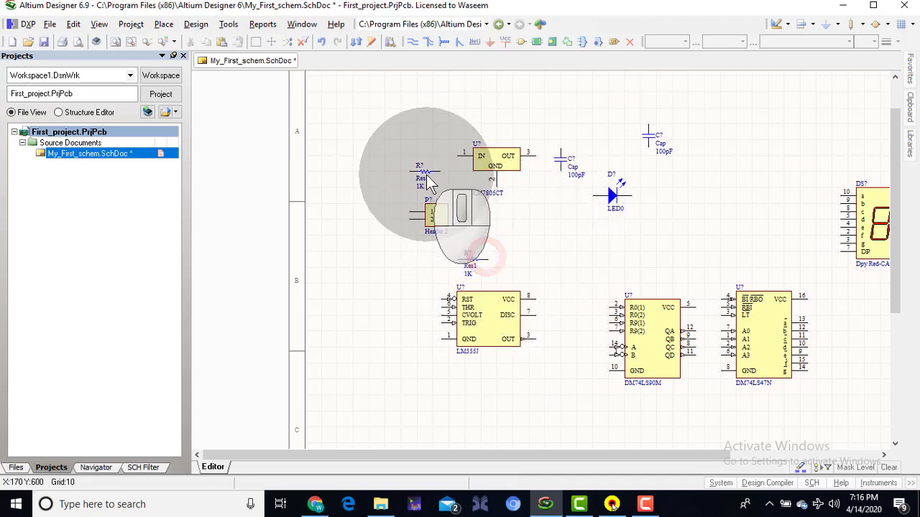
pyautogui.moveTo(427, 178); pyautogui.dragTo(407, 278)
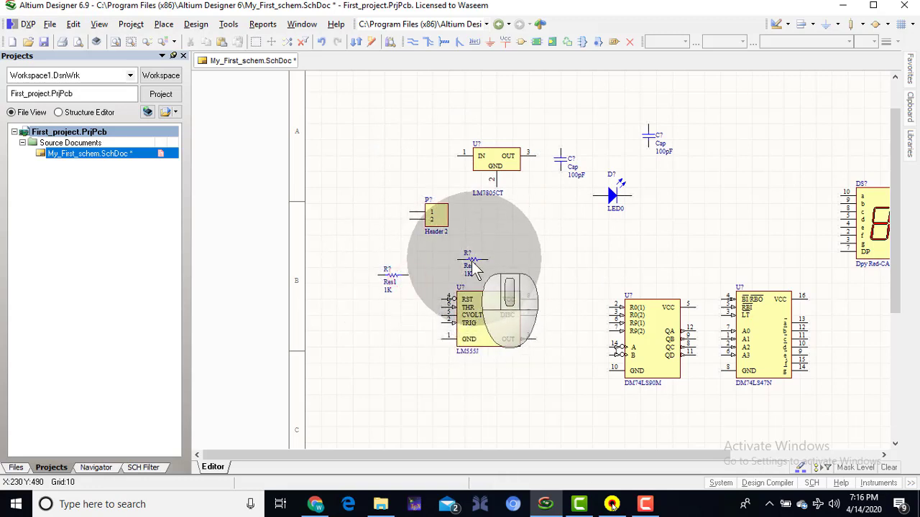
pyautogui.moveTo(474, 269); pyautogui.dragTo(566, 309)
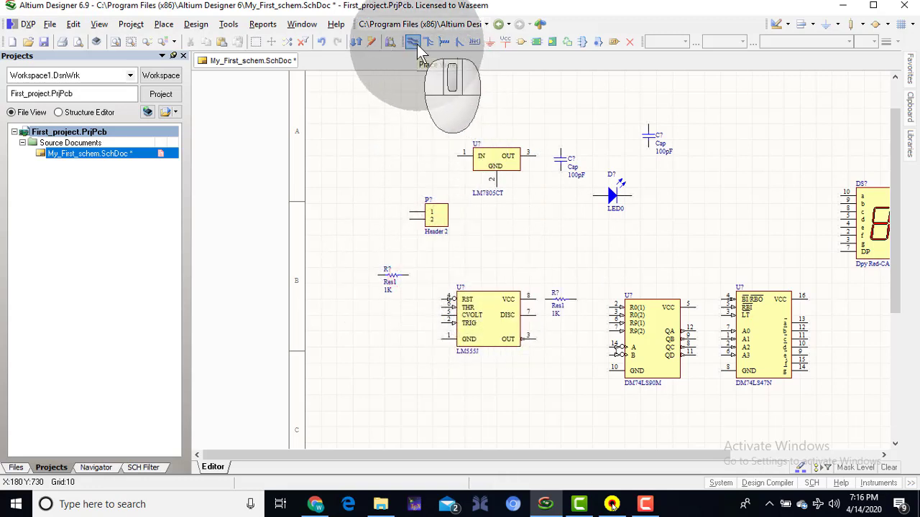
# Wire the resistor beside the LM555J between its VCC pin 8 and DISC pin 7
pyautogui.click(415, 43)
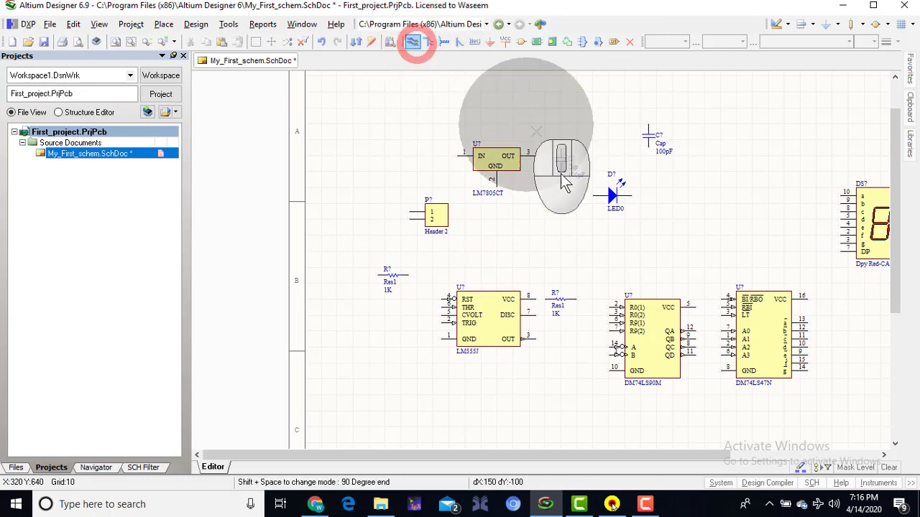
pyautogui.click(539, 298)
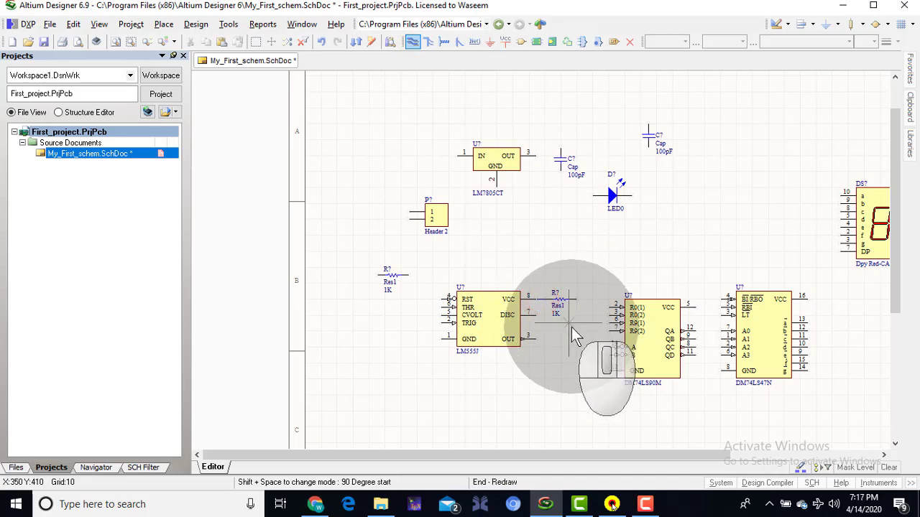
pyautogui.keyDown('ctrl'); pyautogui.scroll(3, 571, 327); pyautogui.keyUp('ctrl')
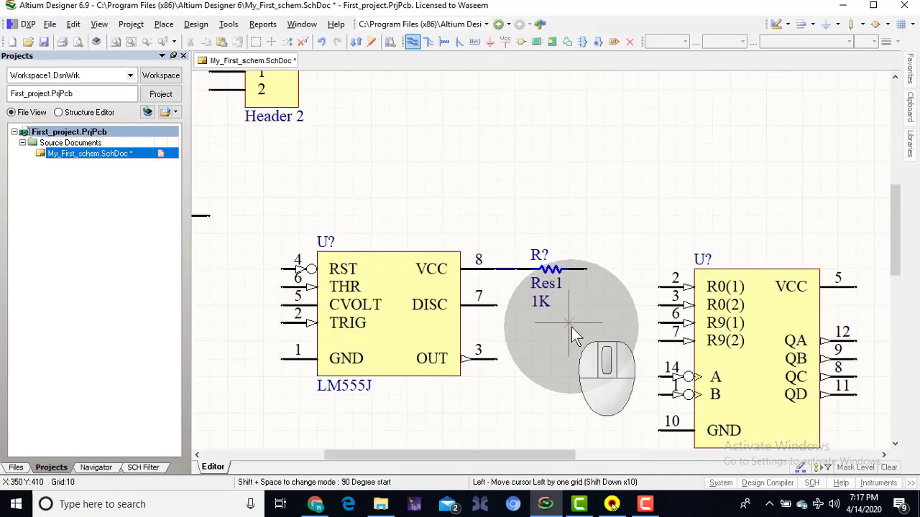
pyautogui.keyDown('ctrl'); pyautogui.scroll(2, 571, 327); pyautogui.keyUp('ctrl')
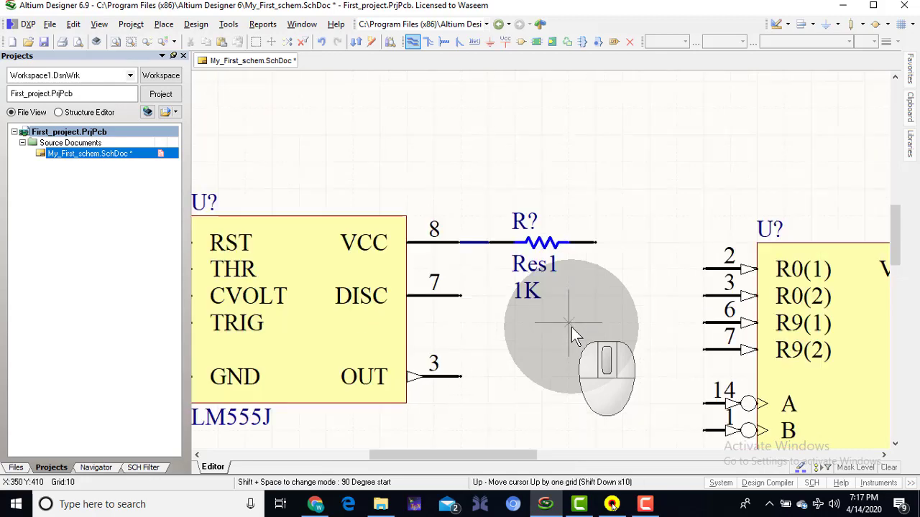
pyautogui.keyDown('ctrl'); pyautogui.scroll(-3, 572, 327); pyautogui.keyUp('ctrl')
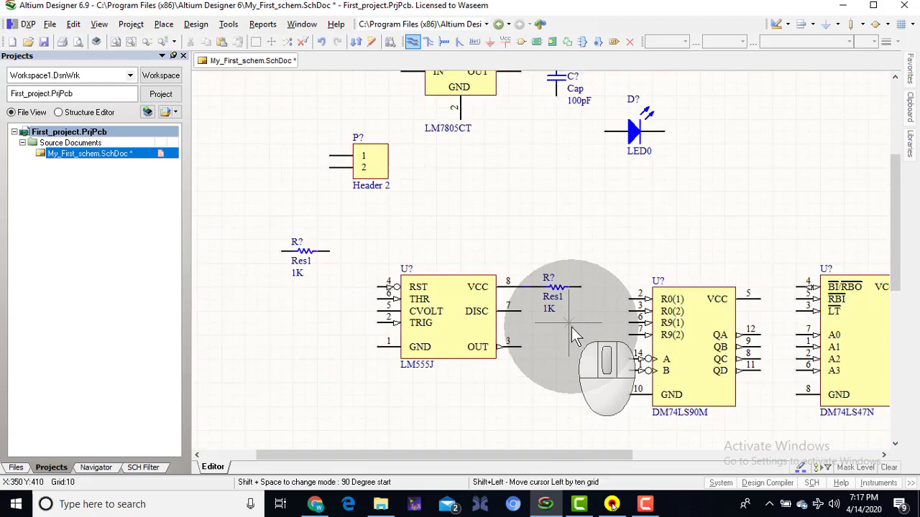
pyautogui.keyDown('ctrl'); pyautogui.scroll(1, 572, 327); pyautogui.keyUp('ctrl')
pyautogui.keyDown('ctrl'); pyautogui.scroll(2, 571, 327); pyautogui.keyUp('ctrl')
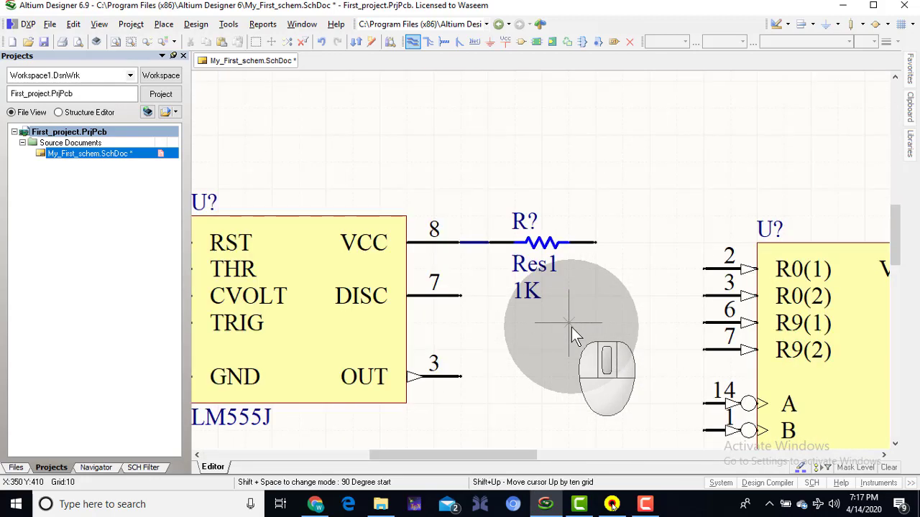
pyautogui.click(595, 243)
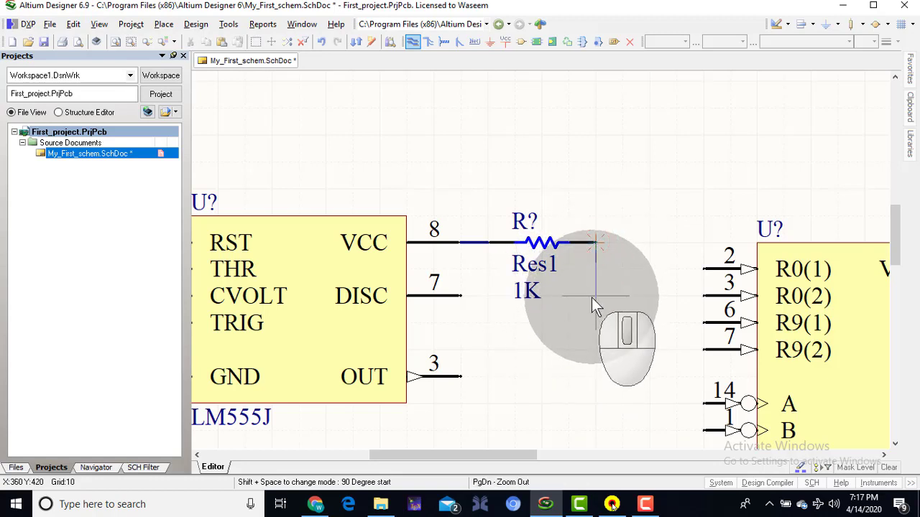
pyautogui.click(595, 294)
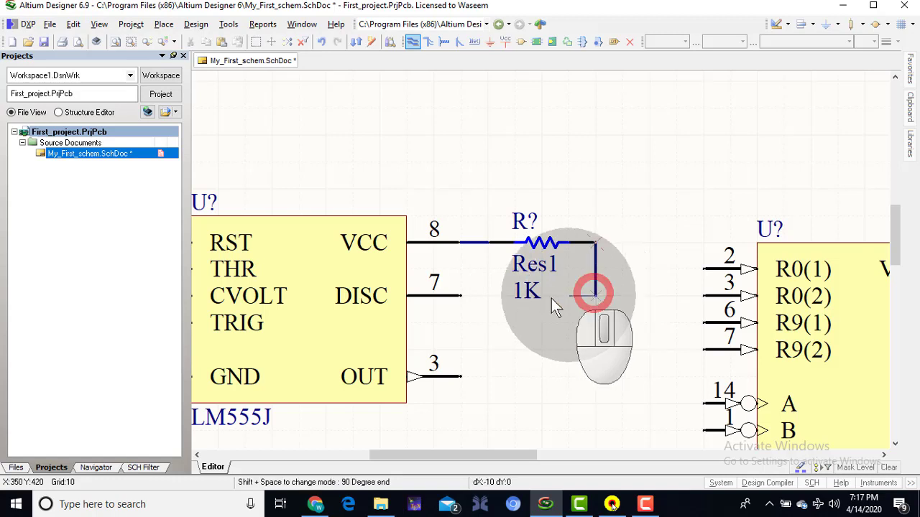
pyautogui.click(470, 301)
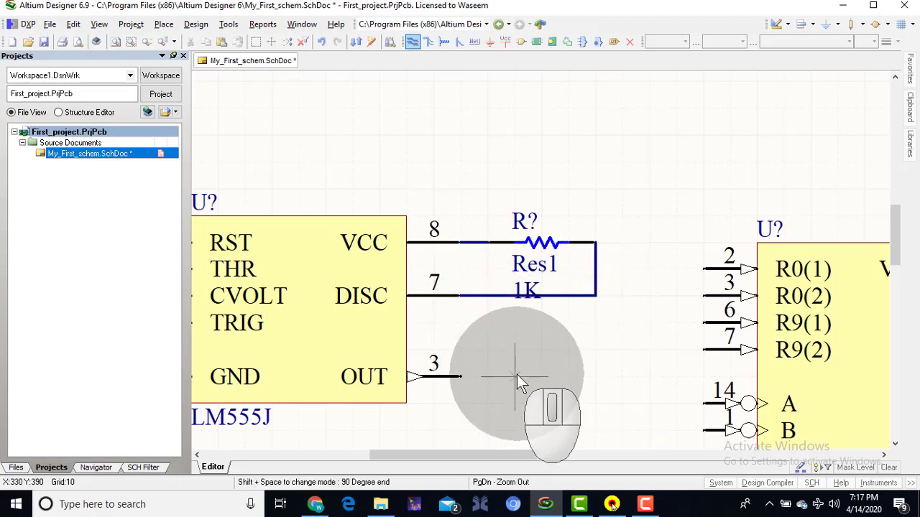
# Wire the right end of the resistor above the LM555J down to the junction between the other resistor and DISC
pyautogui.keyDown('ctrl'); pyautogui.scroll(-2, 517, 375); pyautogui.keyUp('ctrl')
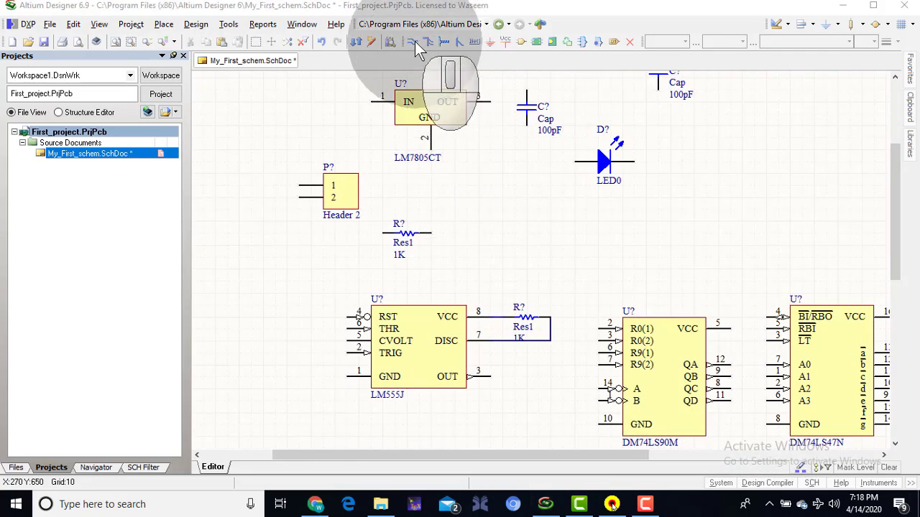
pyautogui.click(411, 41)
pyautogui.click(429, 234)
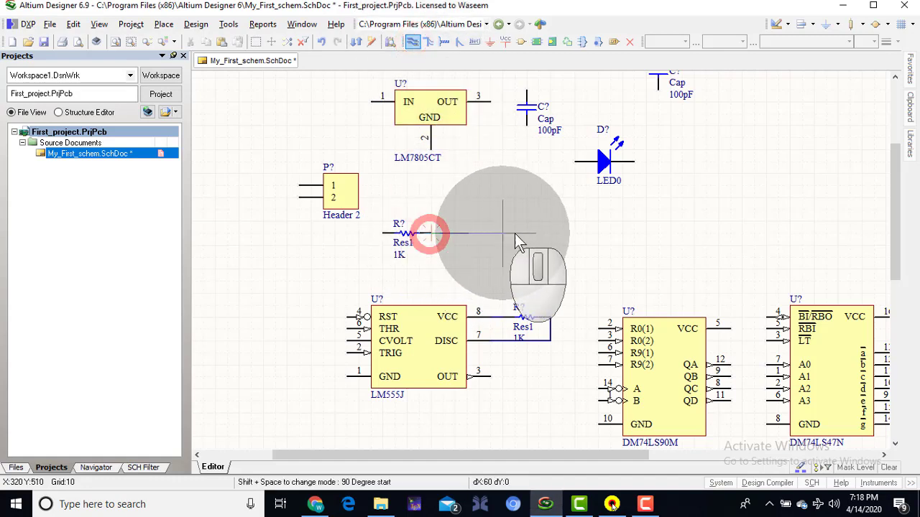
pyautogui.click(550, 234)
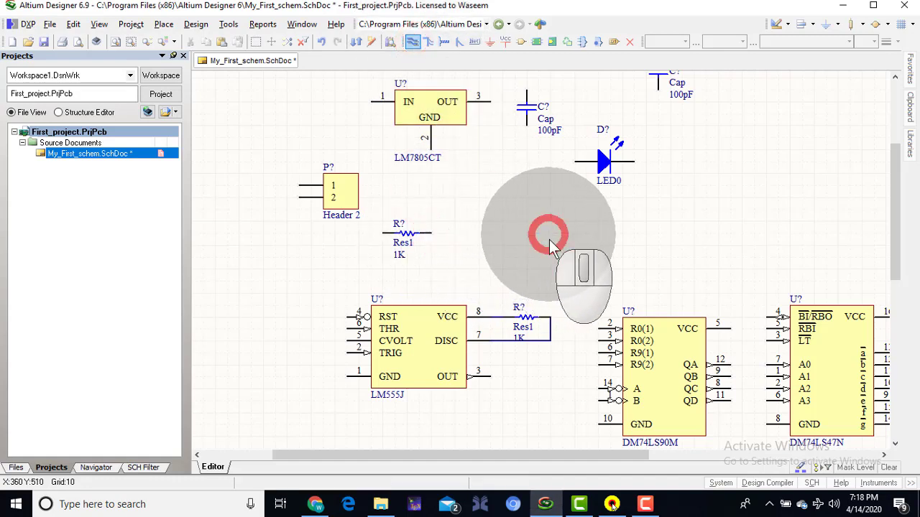
pyautogui.click(550, 316)
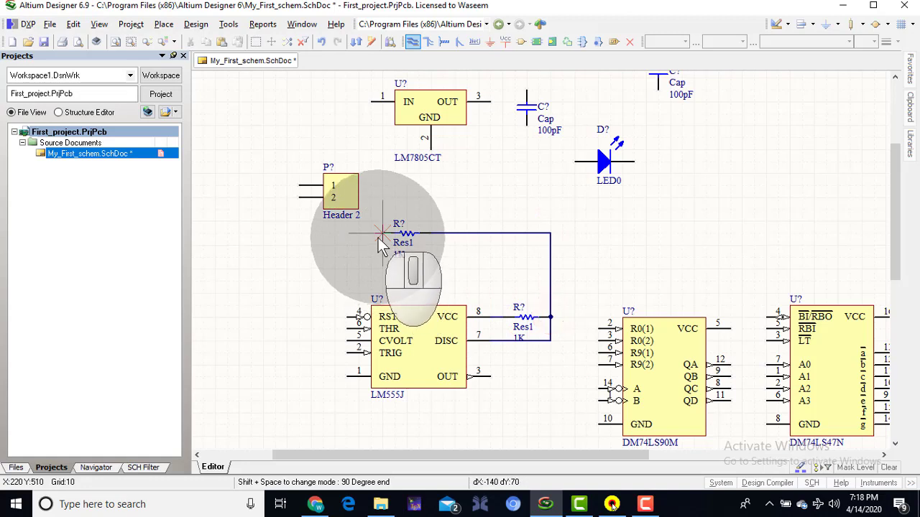
# Wire the left end of the upper resistor around the LM555J to its TRIG pin 2
pyautogui.click(380, 235)
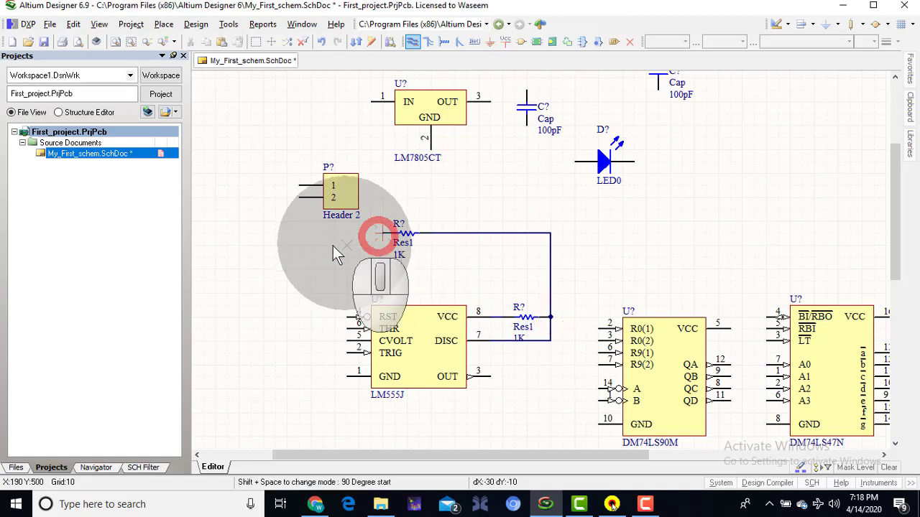
pyautogui.click(272, 246)
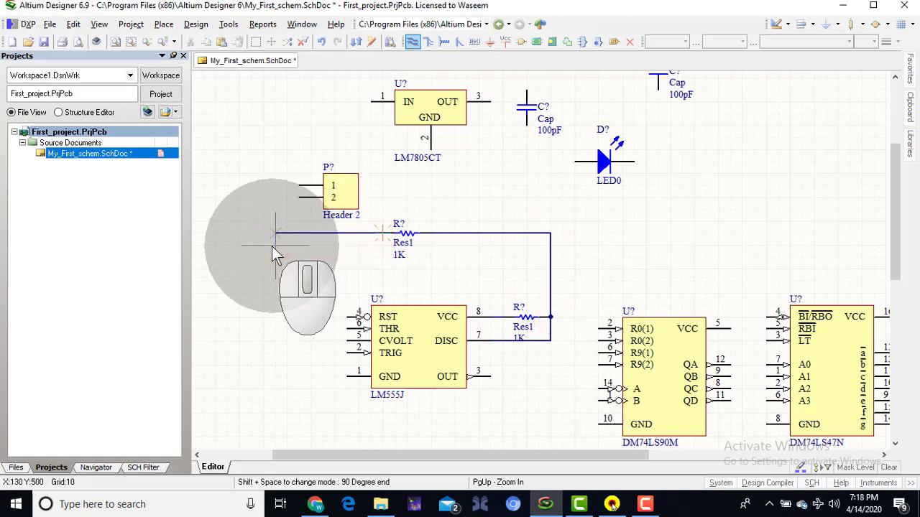
pyautogui.click(277, 350)
pyautogui.click(346, 353)
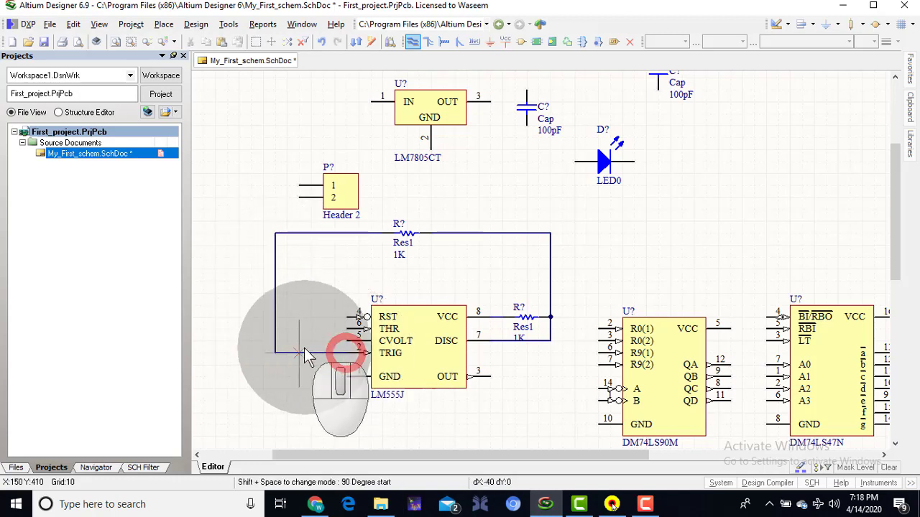
pyautogui.rightClick(238, 319)
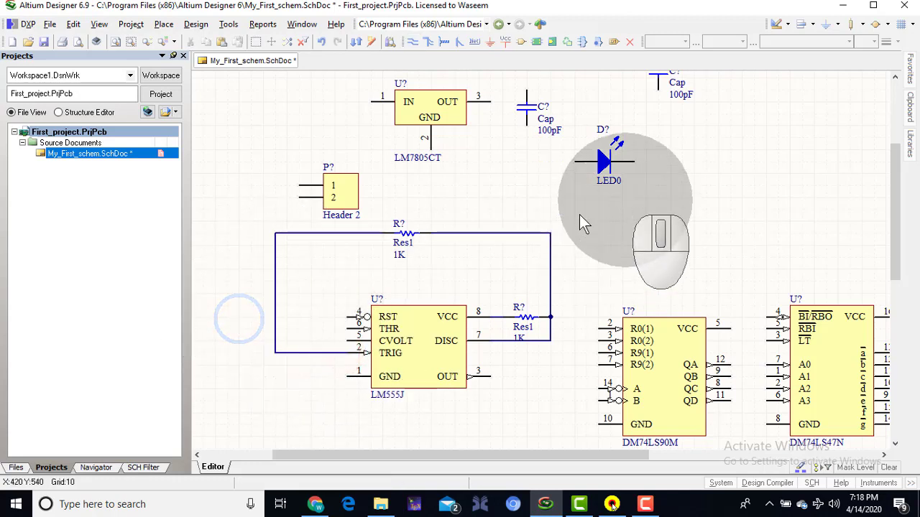
# Move one capacitor to the lower left of the LM555J and the other to the right, below its OUT pin
pyautogui.moveTo(531, 175); pyautogui.dragTo(540, 239, button='right')
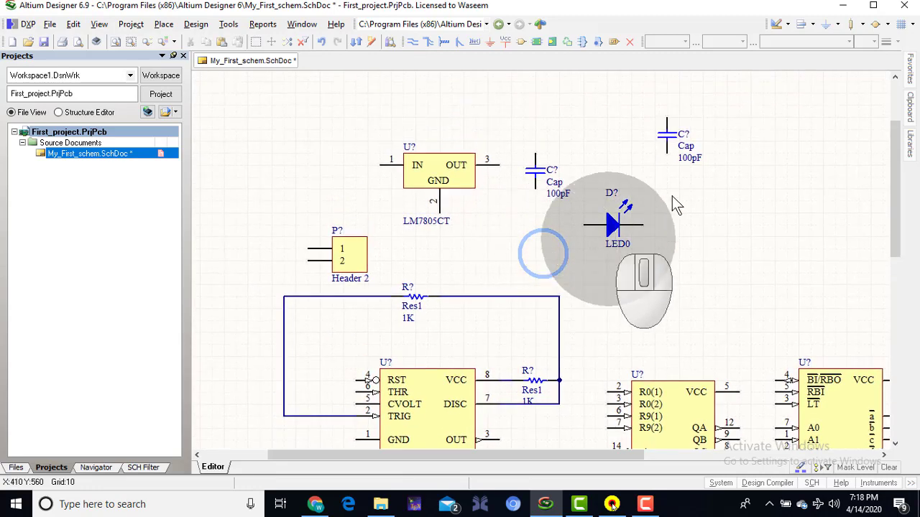
pyautogui.moveTo(535, 179); pyautogui.dragTo(261, 354)
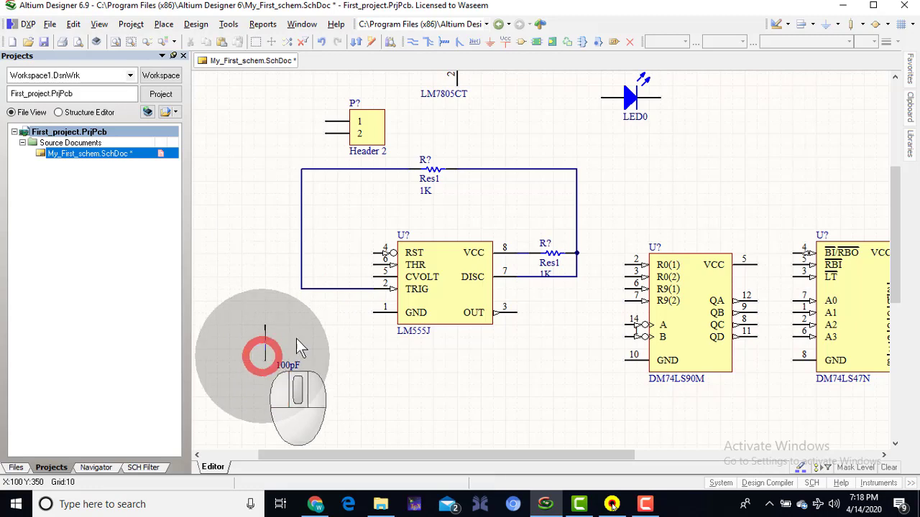
pyautogui.moveTo(798, 161); pyautogui.dragTo(610, 248, button='right')
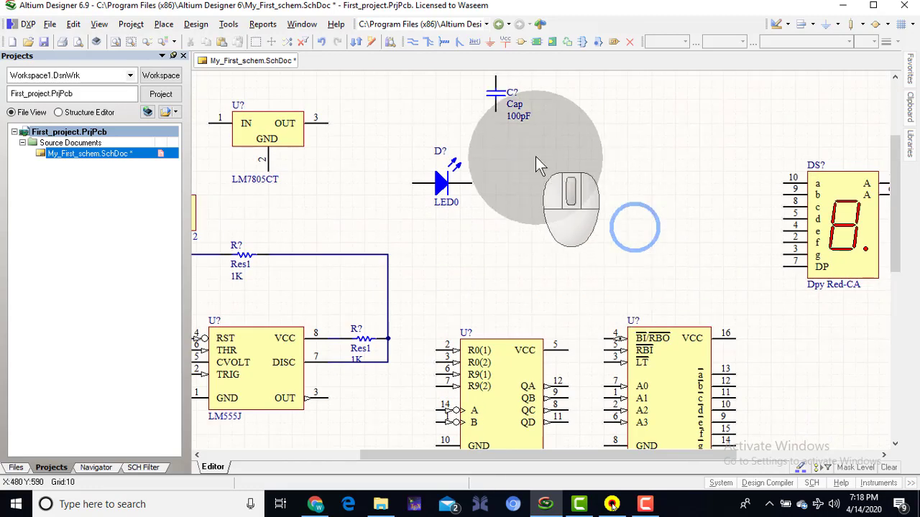
pyautogui.moveTo(501, 97); pyautogui.dragTo(370, 427)
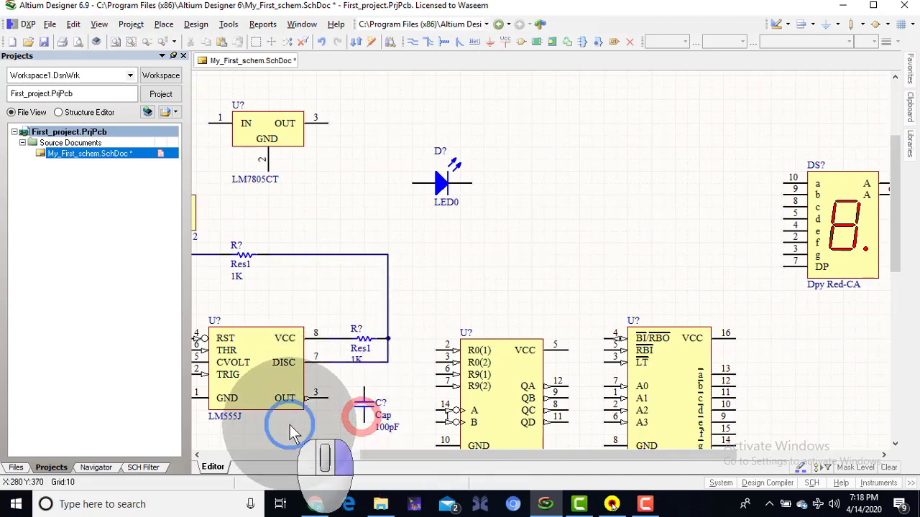
pyautogui.moveTo(296, 421); pyautogui.dragTo(494, 241, button='right')
# Delete the wire between the left capacitor and THR, and move that capacitor directly below the corner of the TRIG wire
pyautogui.click(287, 166)
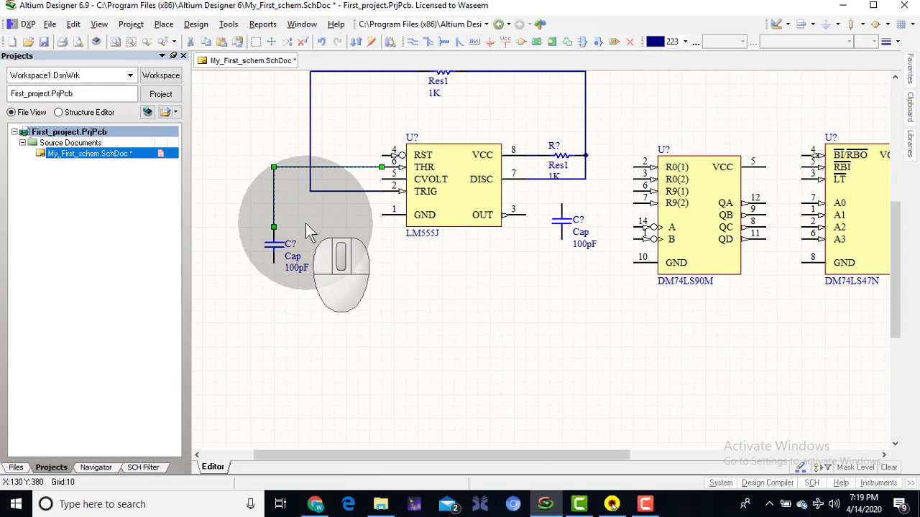
pyautogui.press('Delete')
pyautogui.moveTo(273, 237); pyautogui.dragTo(312, 231)
pyautogui.click(245, 198)
# Wire the left capacitor up to the TRIG line and connect THR pin 6 to the vertical wire above it
pyautogui.press('p')
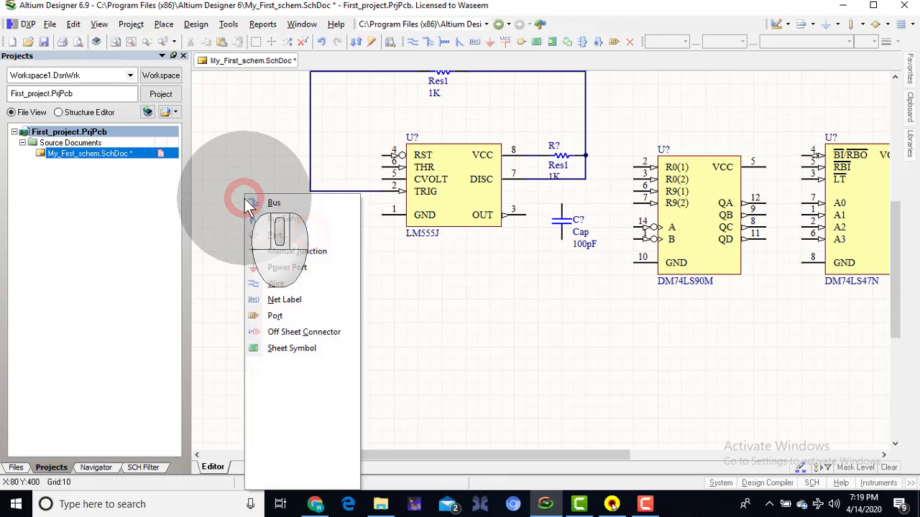
pyautogui.press('w')
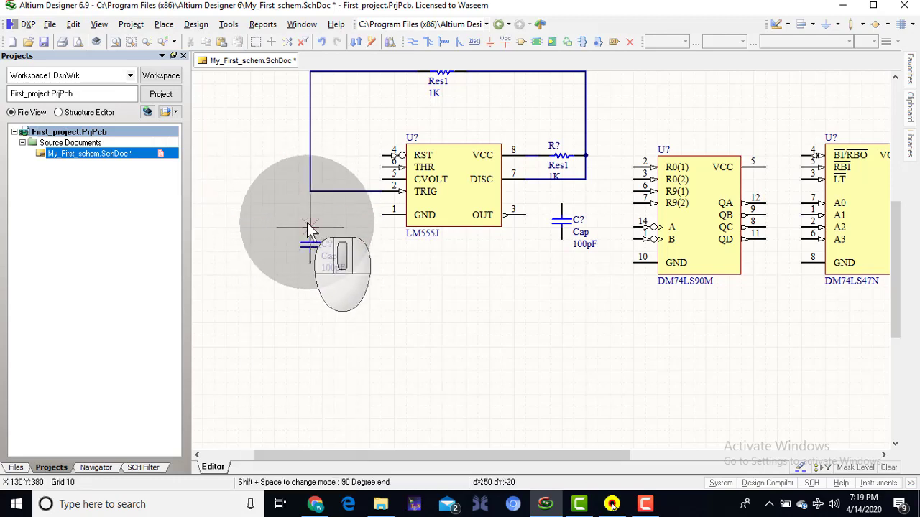
pyautogui.click(309, 224)
pyautogui.click(309, 191)
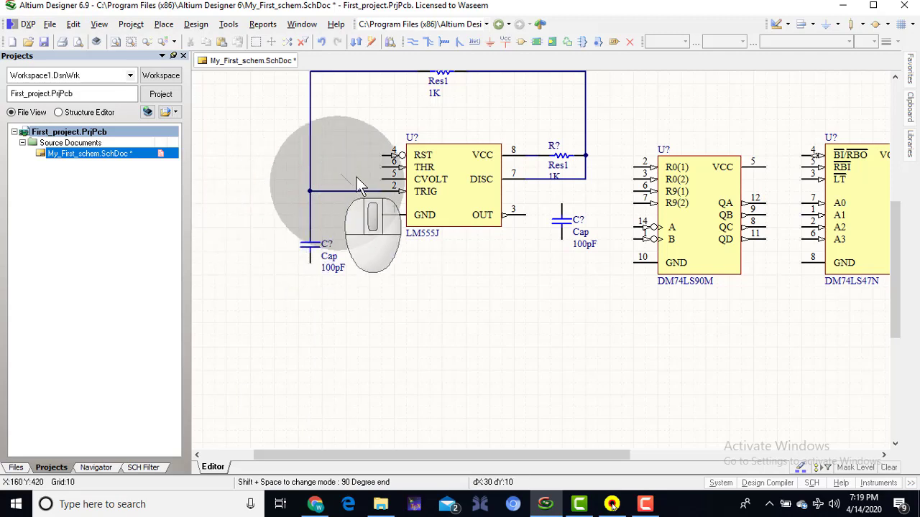
pyautogui.click(385, 167)
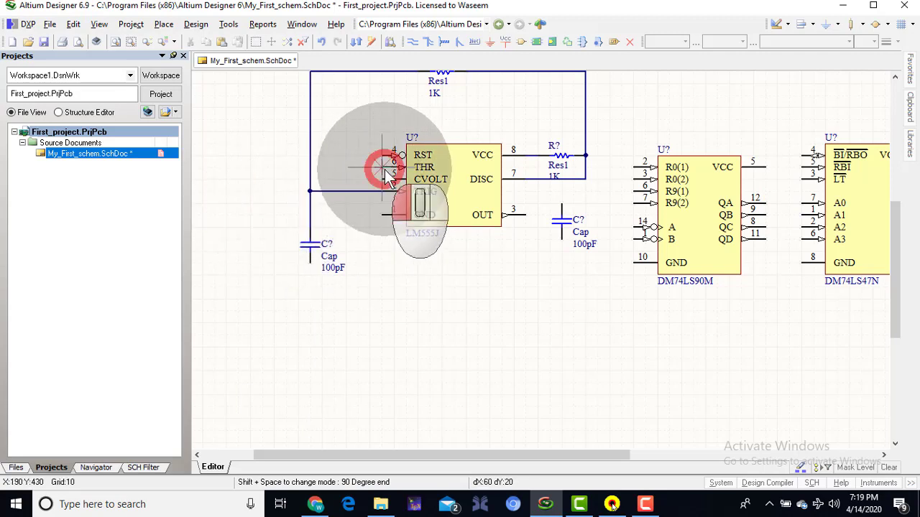
pyautogui.click(309, 168)
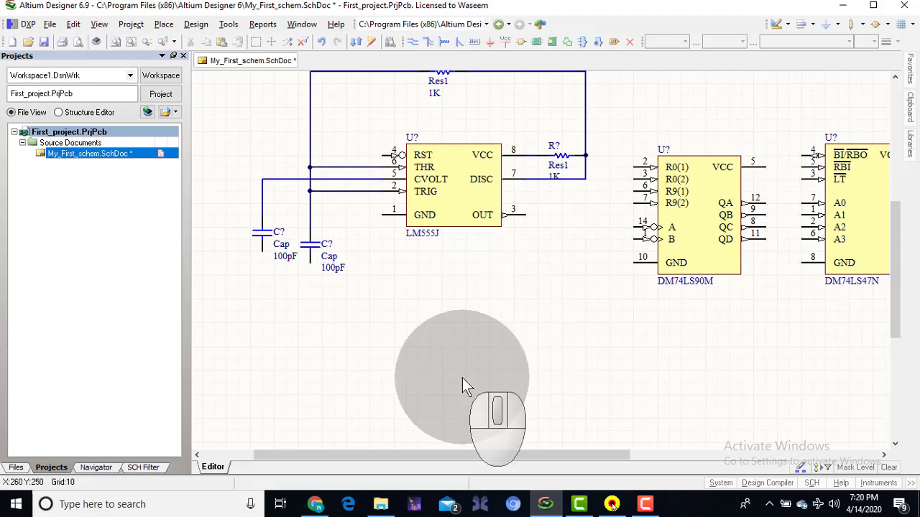
# Place a GND power port below and between the two capacitors at the lower left of the LM555J
pyautogui.click(493, 40)
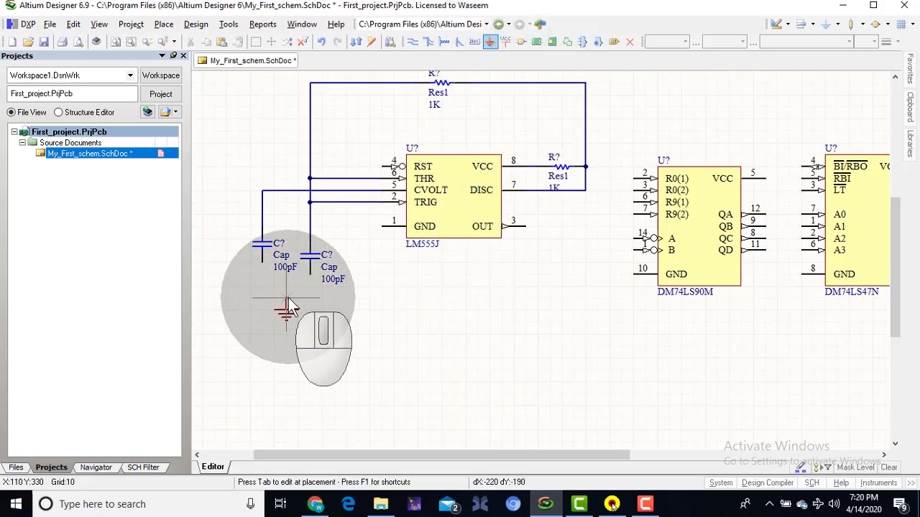
pyautogui.click(270, 285)
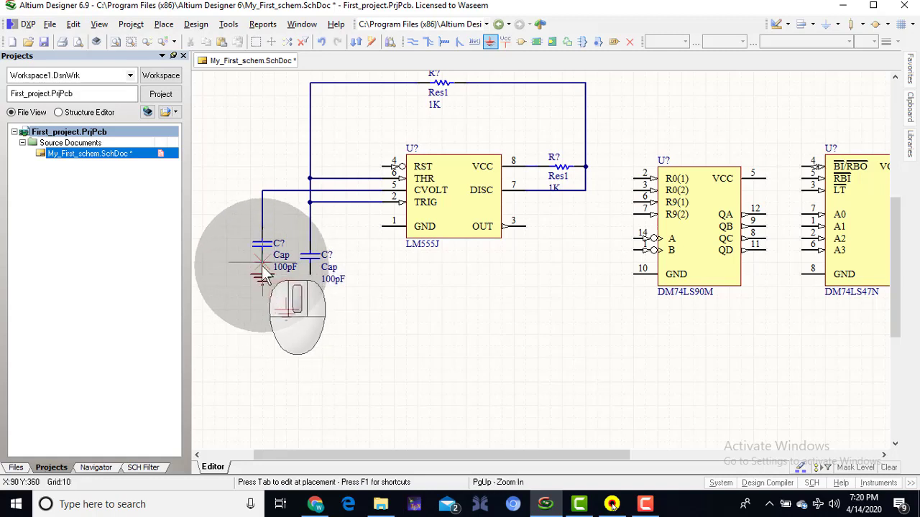
pyautogui.click(286, 307)
pyautogui.rightClick(340, 314)
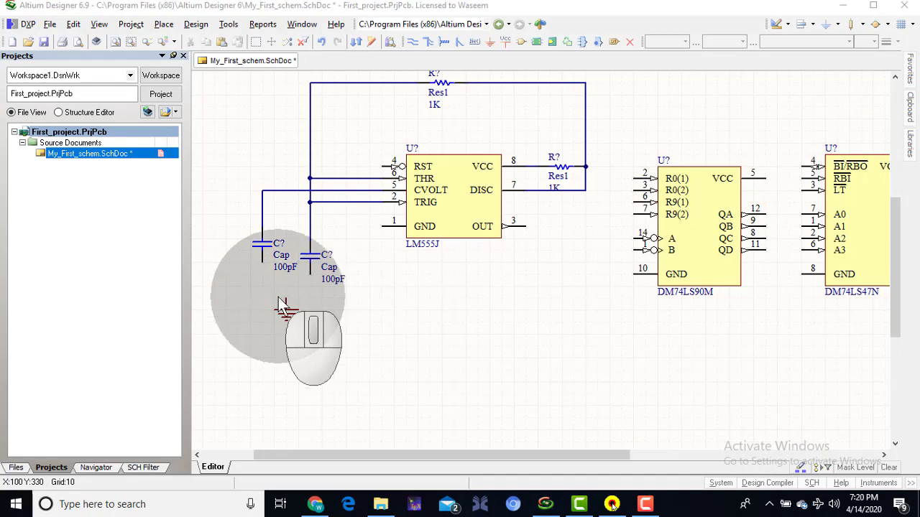
# Wire the lower ends of both capacitors to the GND power port between them
pyautogui.click(412, 41)
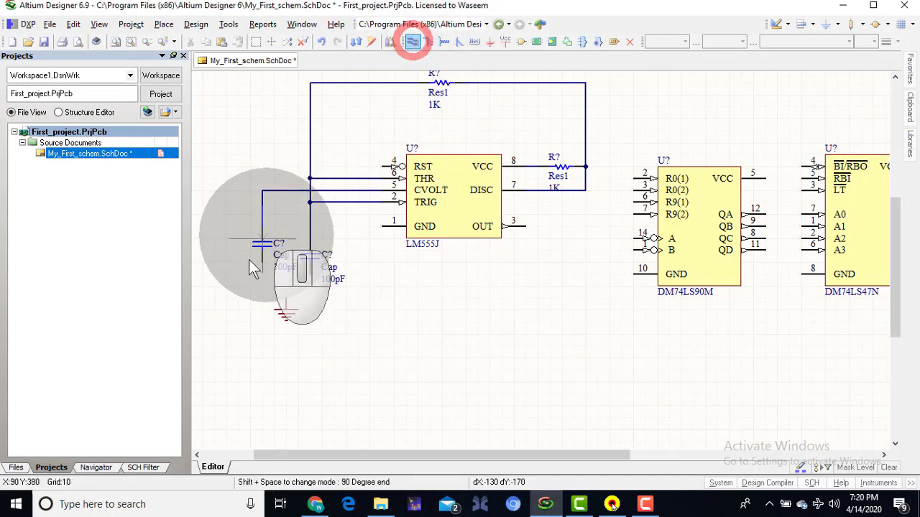
pyautogui.click(262, 263)
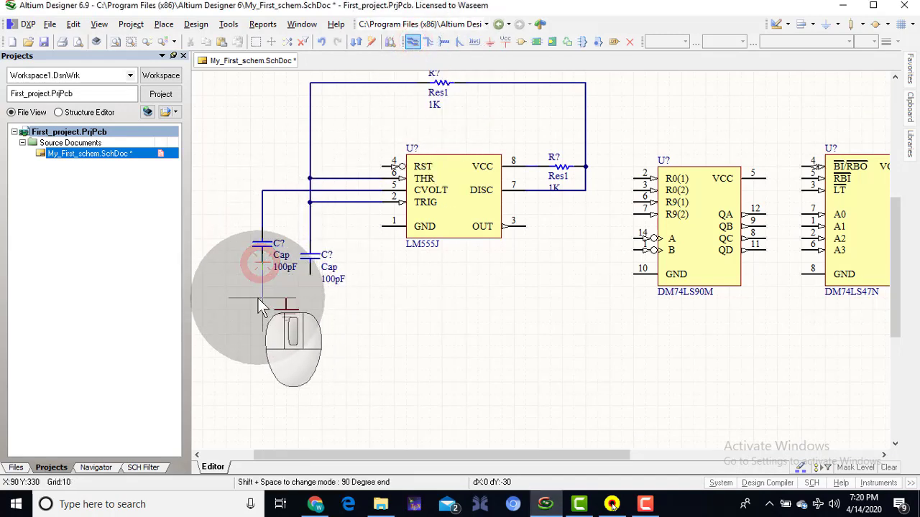
pyautogui.click(261, 297)
pyautogui.click(287, 297)
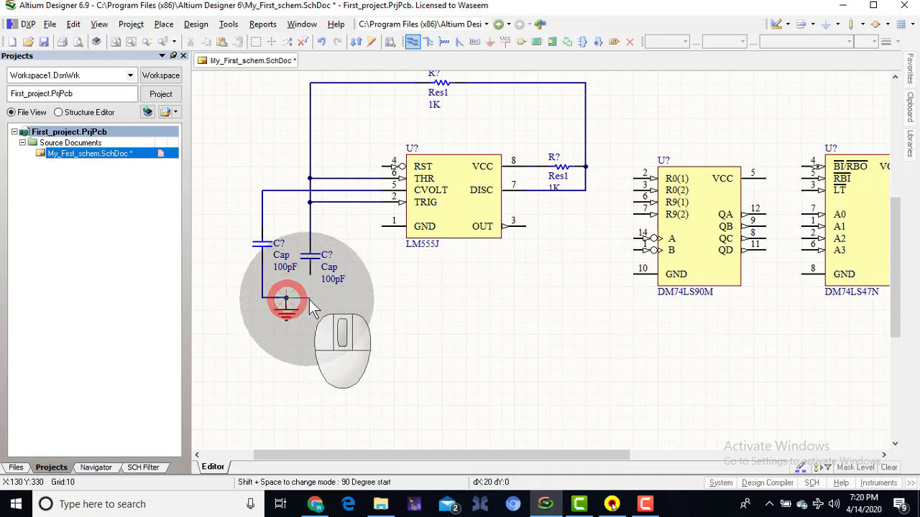
pyautogui.click(310, 299)
pyautogui.click(310, 277)
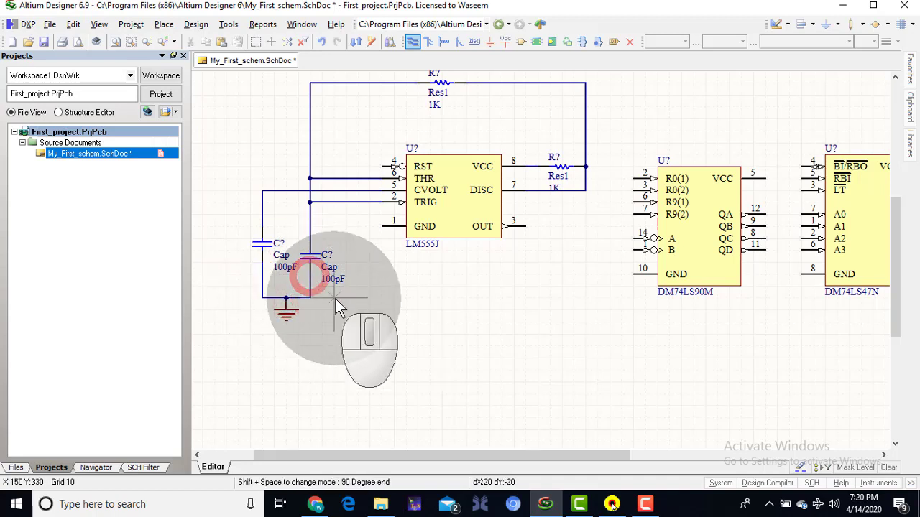
pyautogui.rightClick(335, 298)
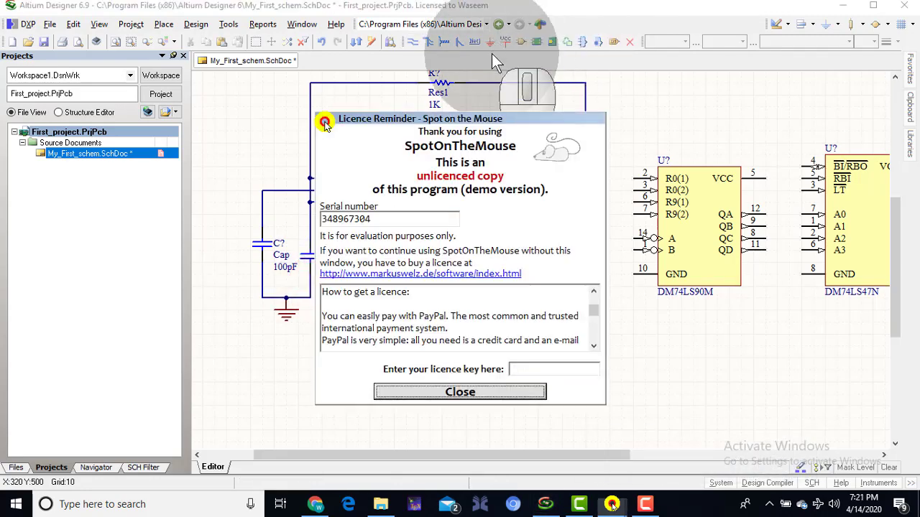
# Dismiss the licence reminder and place GND power ports below the GND pins of the LM555J, DM74LS90M and DM74LS47N
pyautogui.click(440, 390)
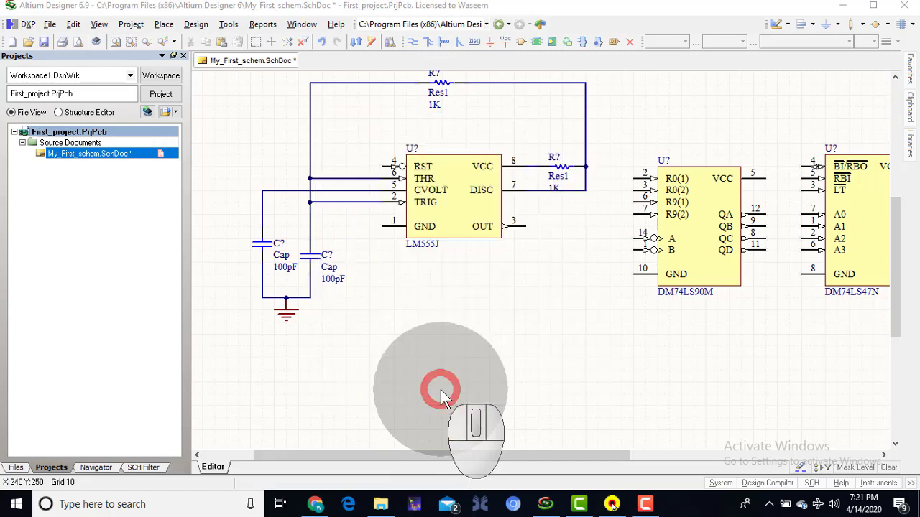
pyautogui.click(489, 42)
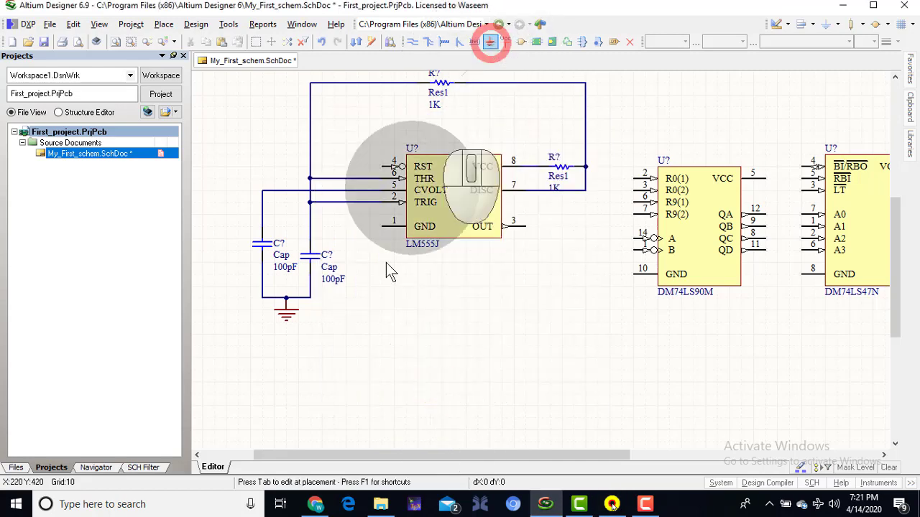
pyautogui.click(379, 251)
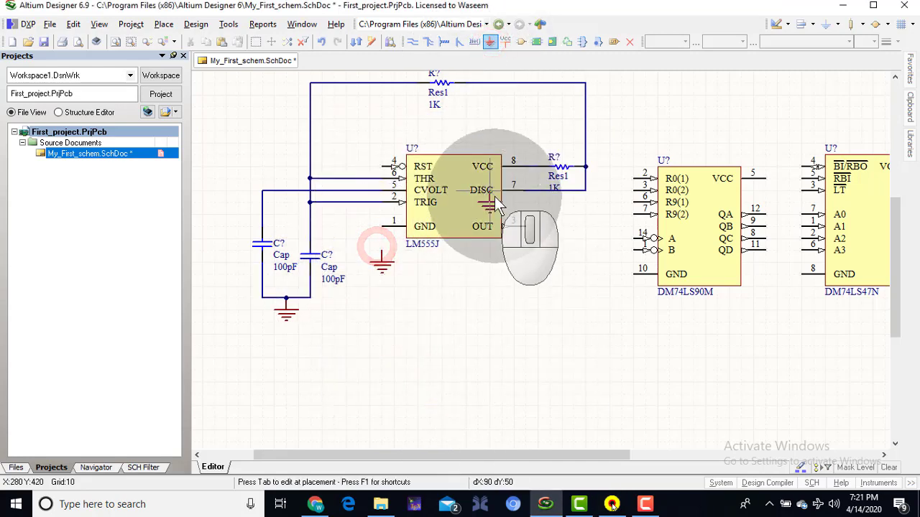
pyautogui.click(622, 291)
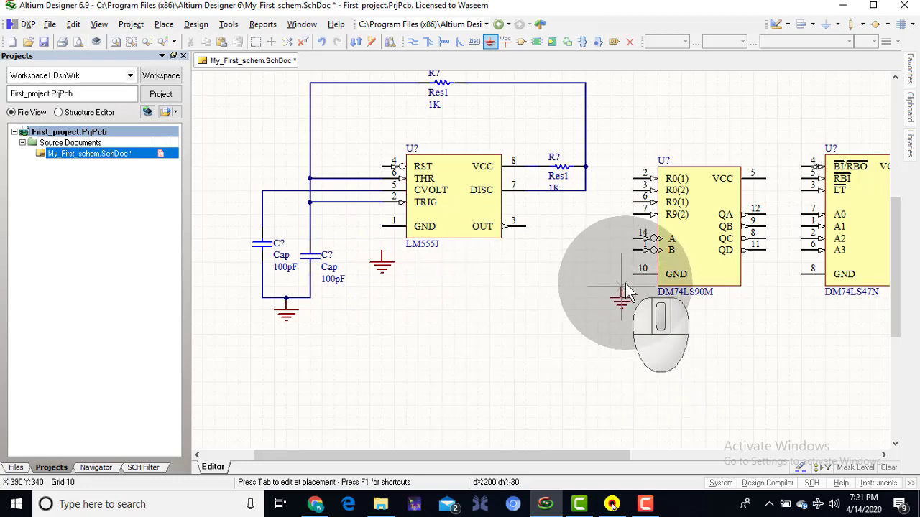
pyautogui.click(804, 296)
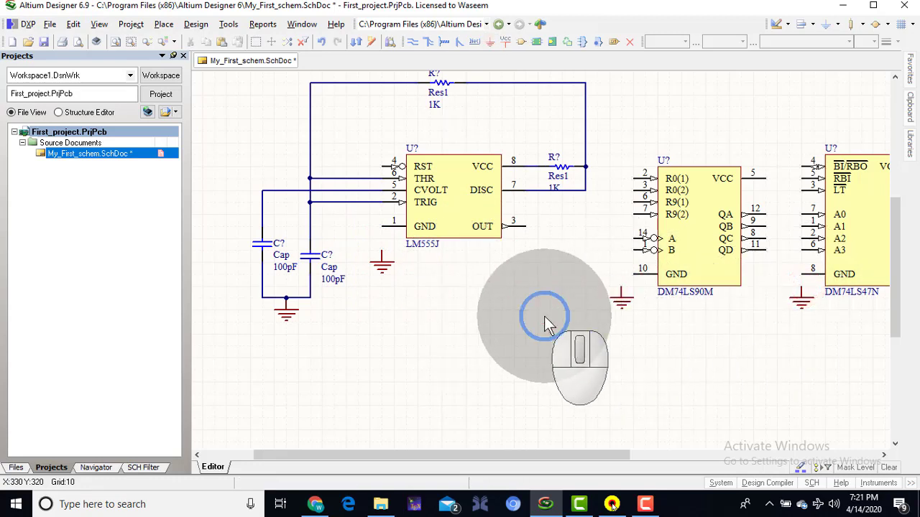
# Wire the LM555J's GND pin 1 to its ground port and RST pin 4 over the chip to VCC pin 8
pyautogui.click(412, 41)
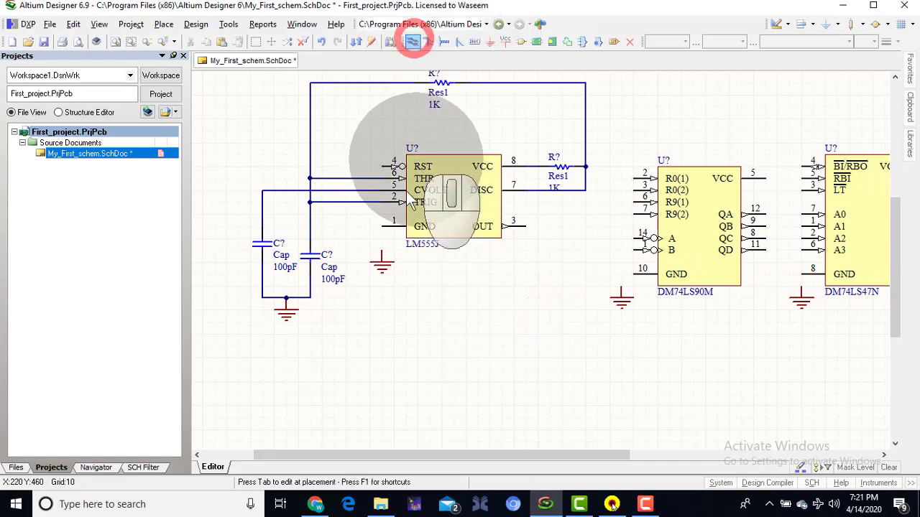
pyautogui.click(383, 226)
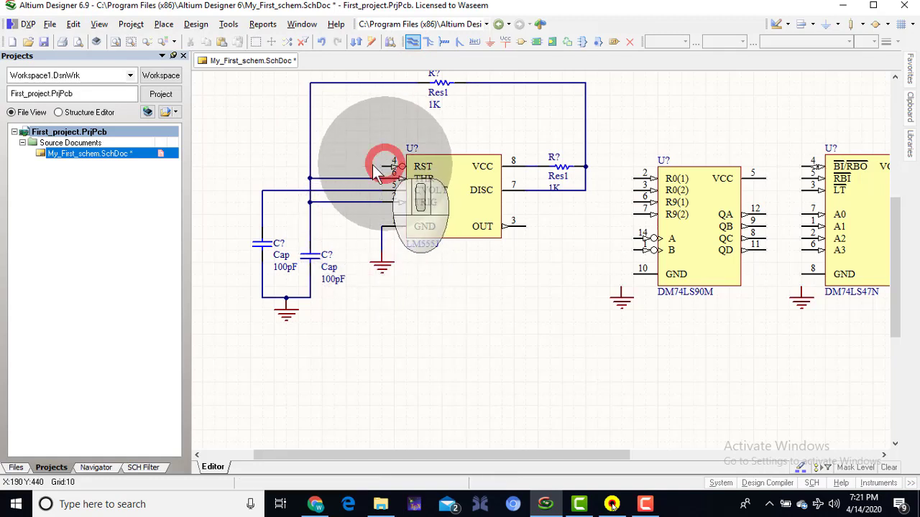
pyautogui.click(385, 133)
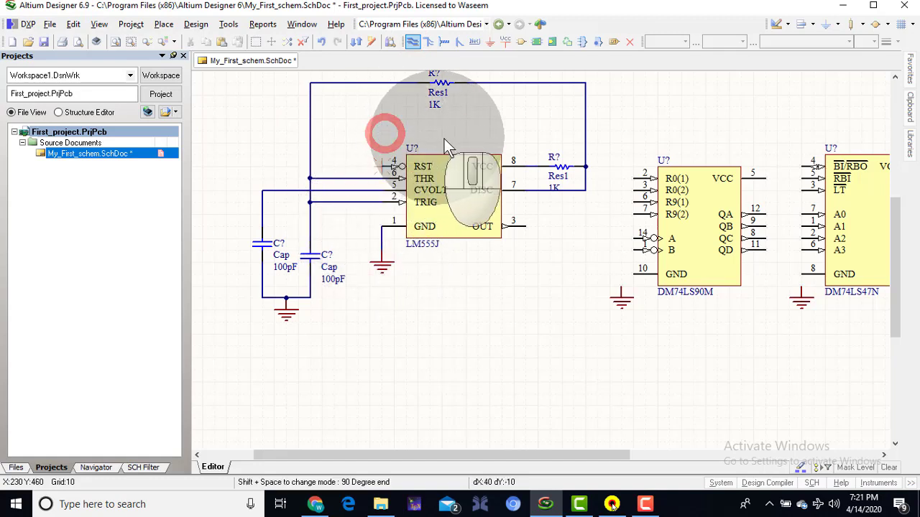
pyautogui.click(490, 134)
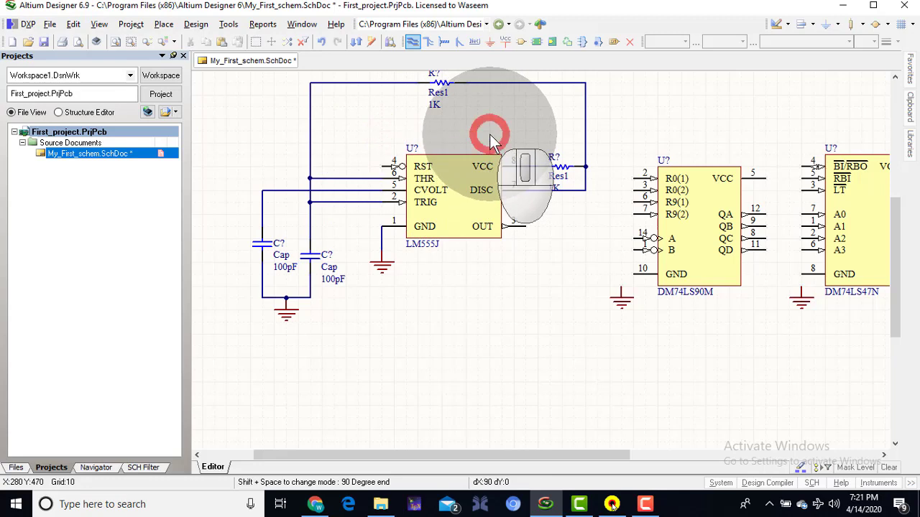
pyautogui.click(528, 135)
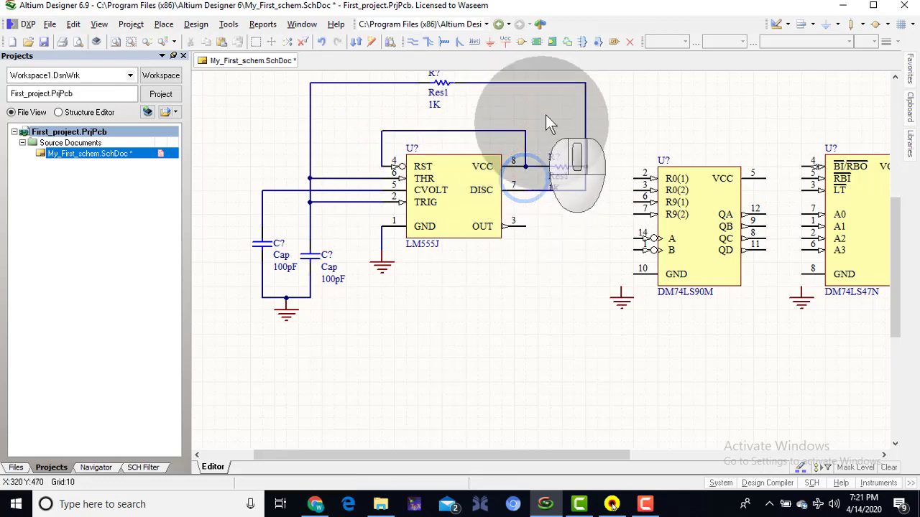
# Place a VCC power port on the corner of the RST–VCC wire above pin 8 and show its net name
pyautogui.click(506, 43)
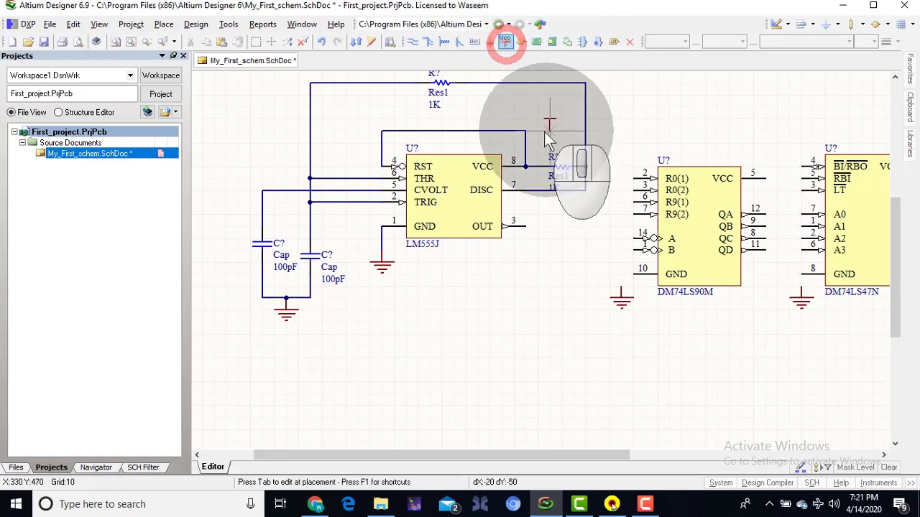
pyautogui.click(526, 131)
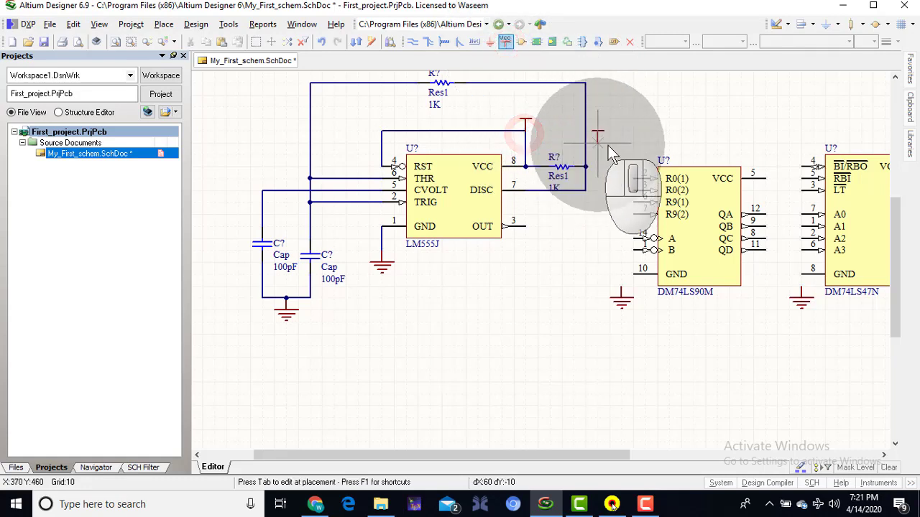
pyautogui.rightClick(629, 135)
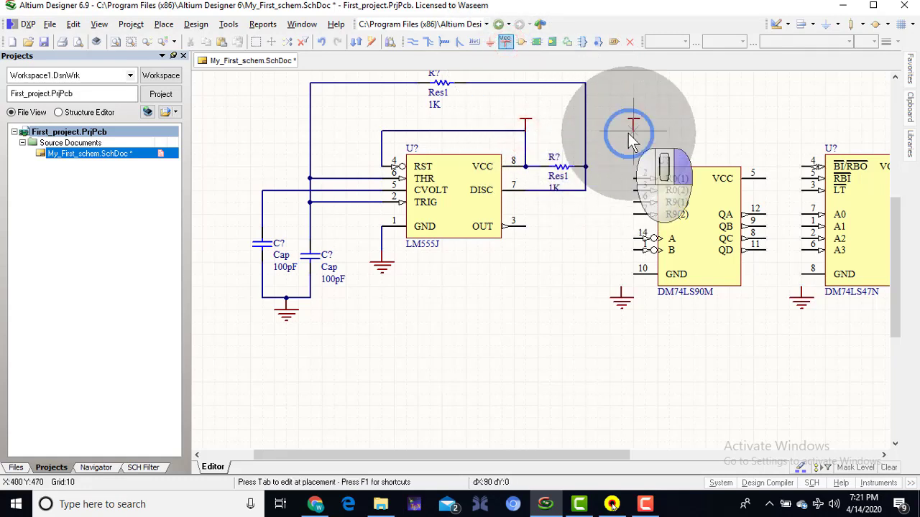
pyautogui.click(527, 125)
pyautogui.doubleClick(527, 125)
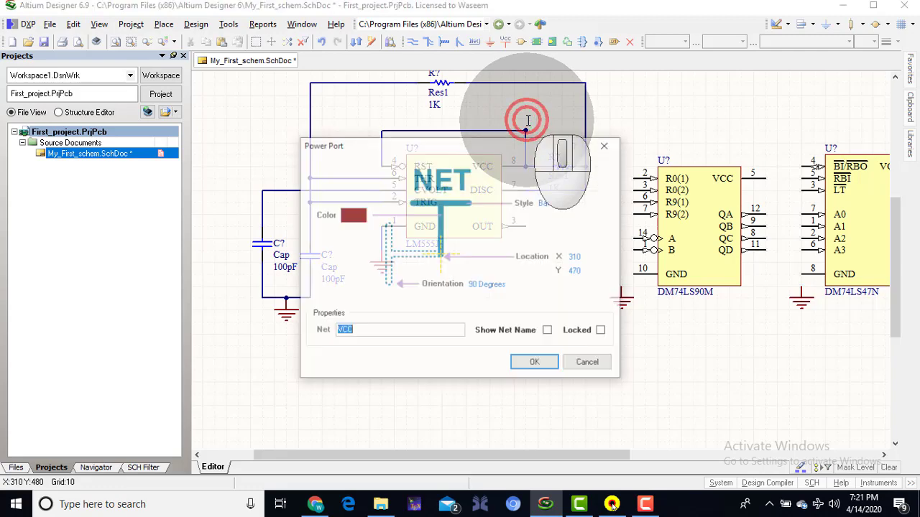
pyautogui.click(548, 331)
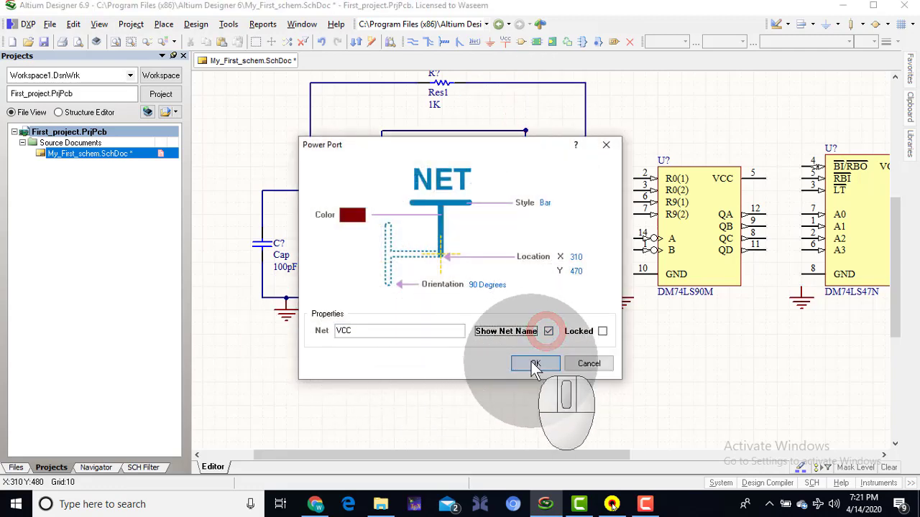
pyautogui.click(535, 365)
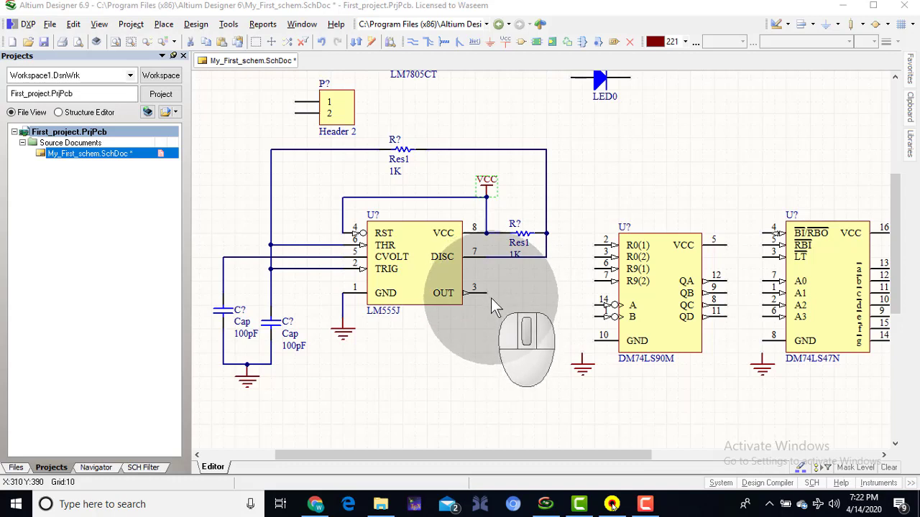
# Wire the LM555J's OUT pin 3 to input A, pin 14, of the DM74LS90M
pyautogui.moveTo(493, 305); pyautogui.dragTo(379, 315, button='right')
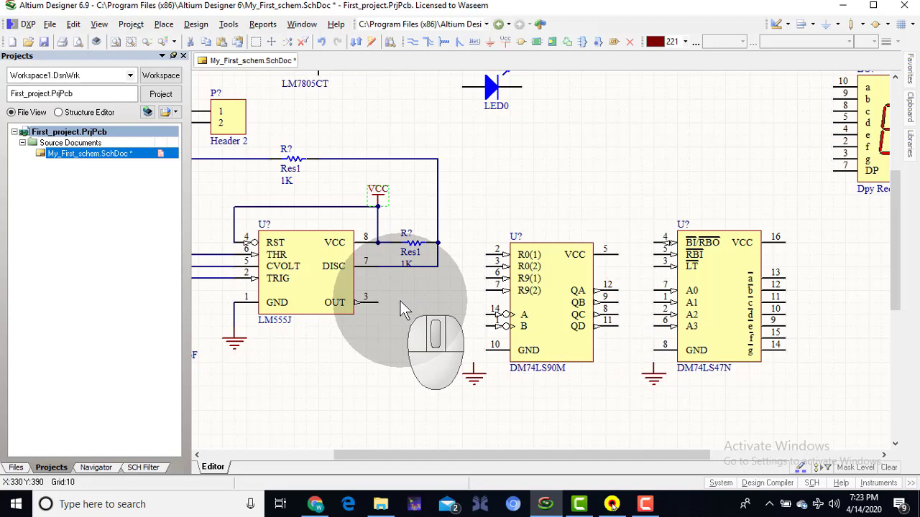
pyautogui.click(413, 41)
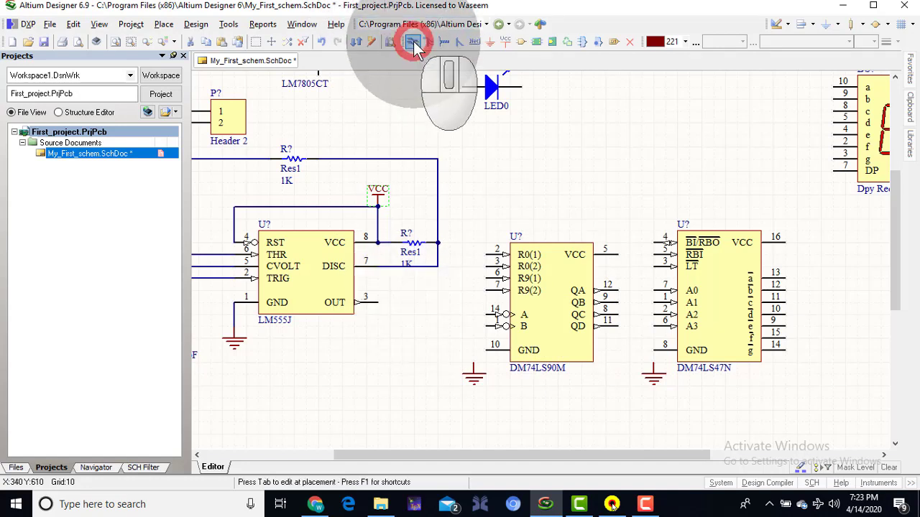
pyautogui.click(380, 301)
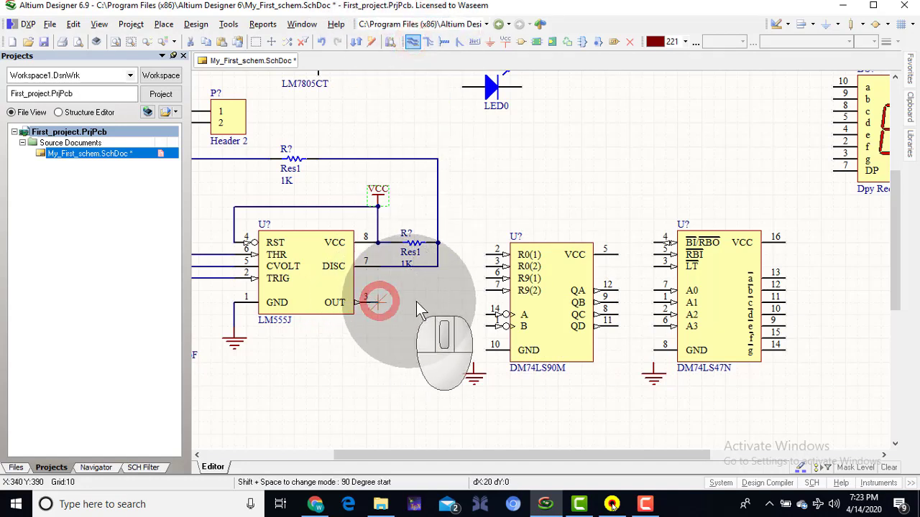
pyautogui.click(444, 303)
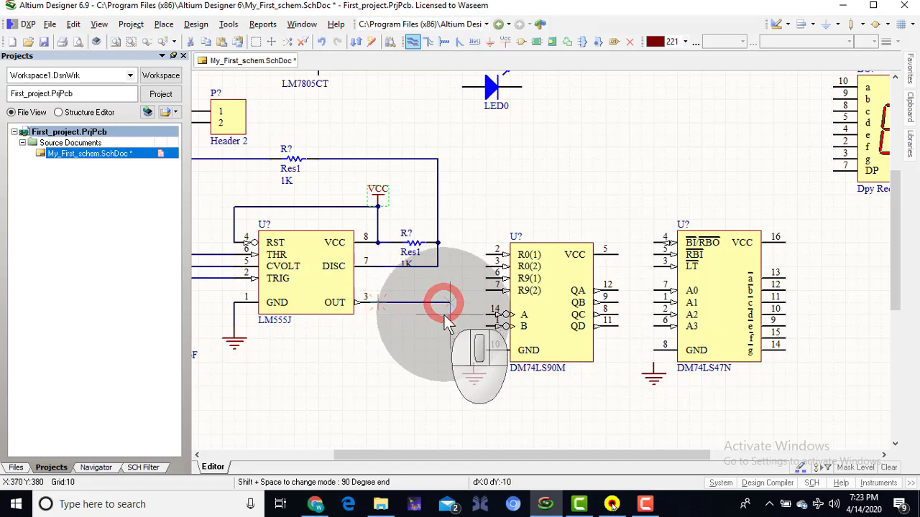
pyautogui.click(490, 315)
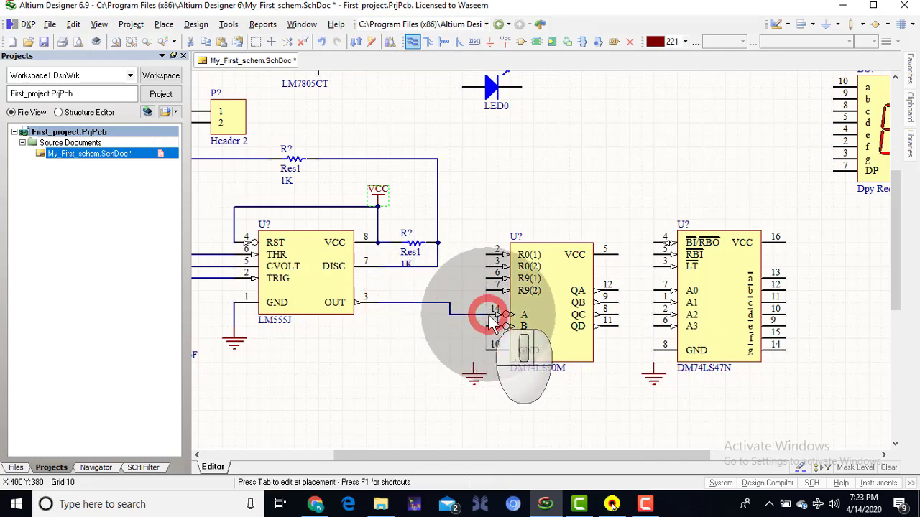
pyautogui.click(490, 316)
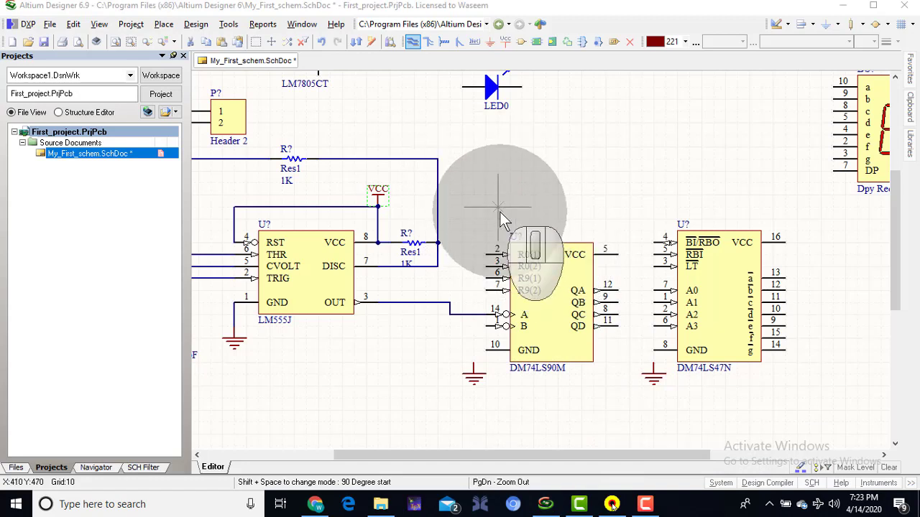
# Join the DM74LS90M's R0(1), R0(2), R9(1) and R9(2) pins with one vertical wire
pyautogui.click(482, 255)
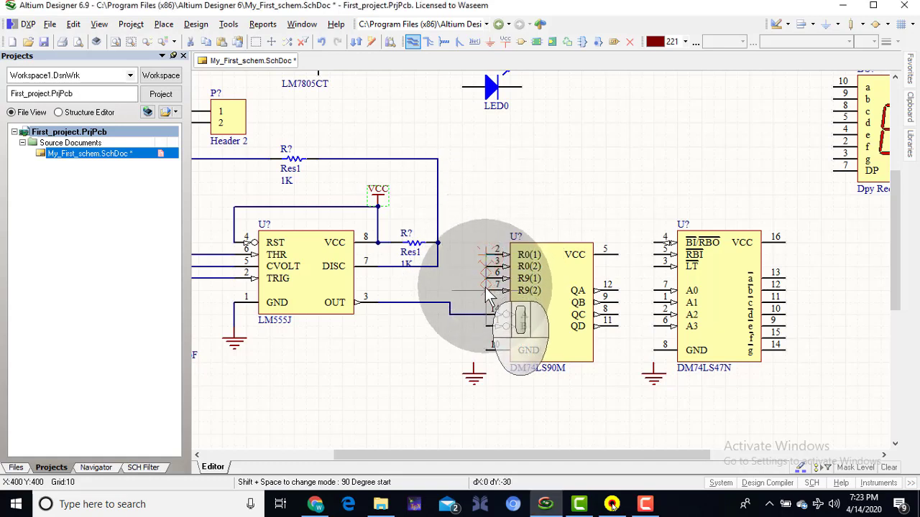
pyautogui.click(487, 288)
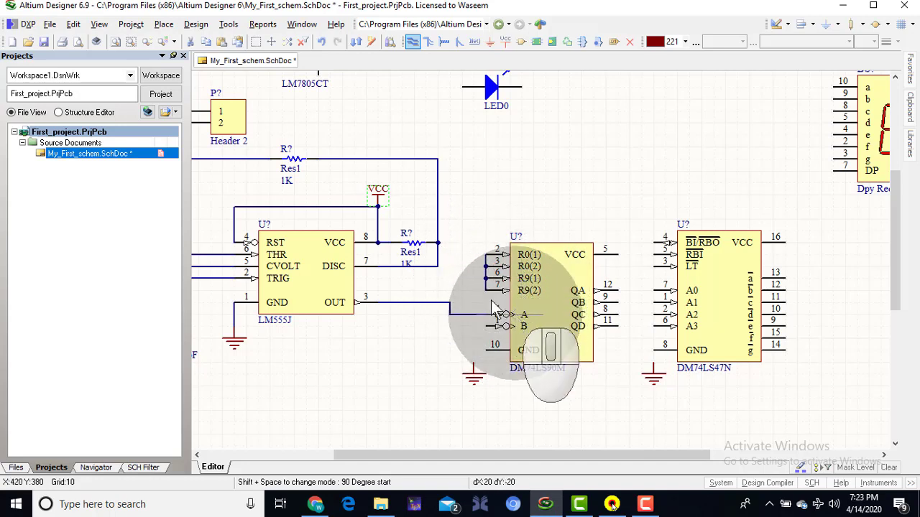
pyautogui.rightClick(492, 394)
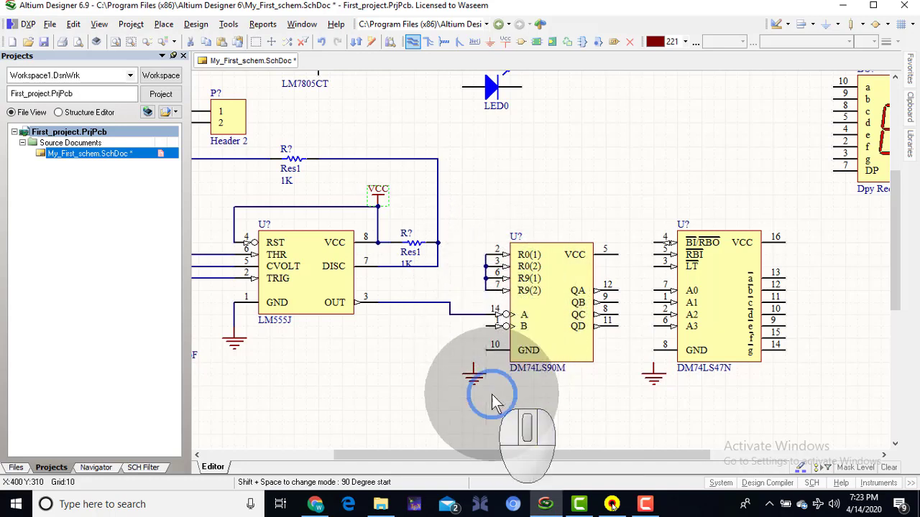
# Wire GND pin 10 of the DM74LS90M and GND pin 8 of the DM74LS47N to the ground ports below them
pyautogui.click(413, 41)
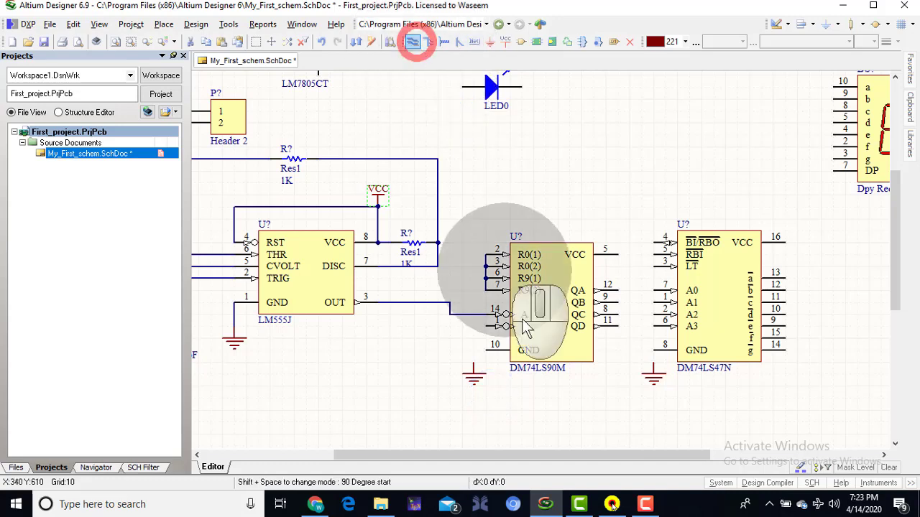
pyautogui.click(483, 352)
pyautogui.click(472, 352)
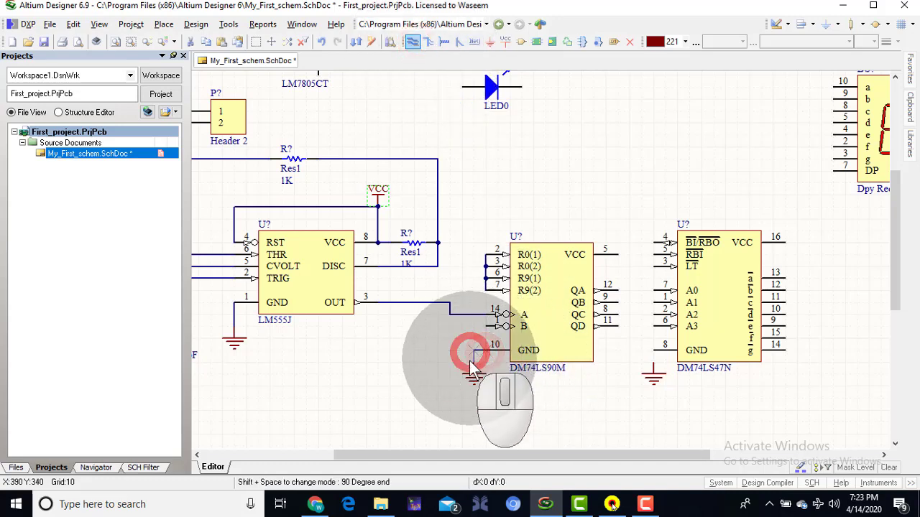
pyautogui.click(474, 373)
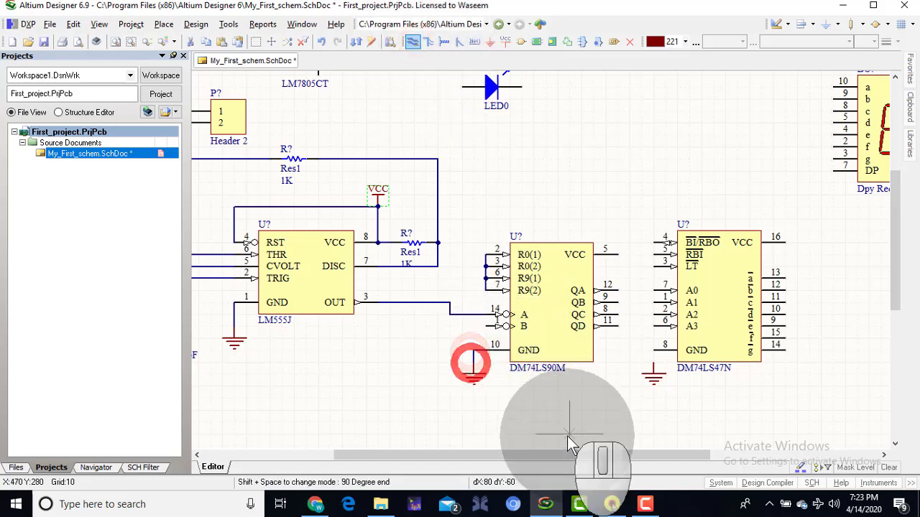
pyautogui.click(653, 352)
pyautogui.click(653, 373)
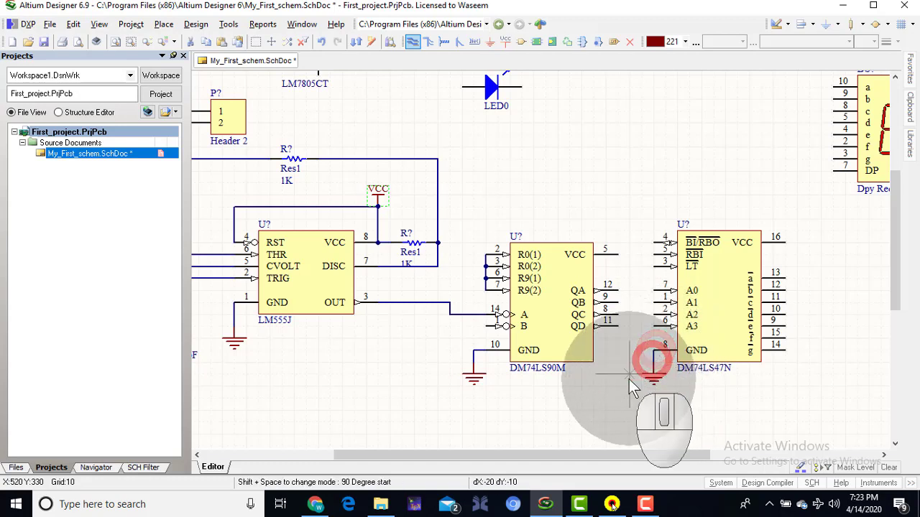
pyautogui.rightClick(612, 388)
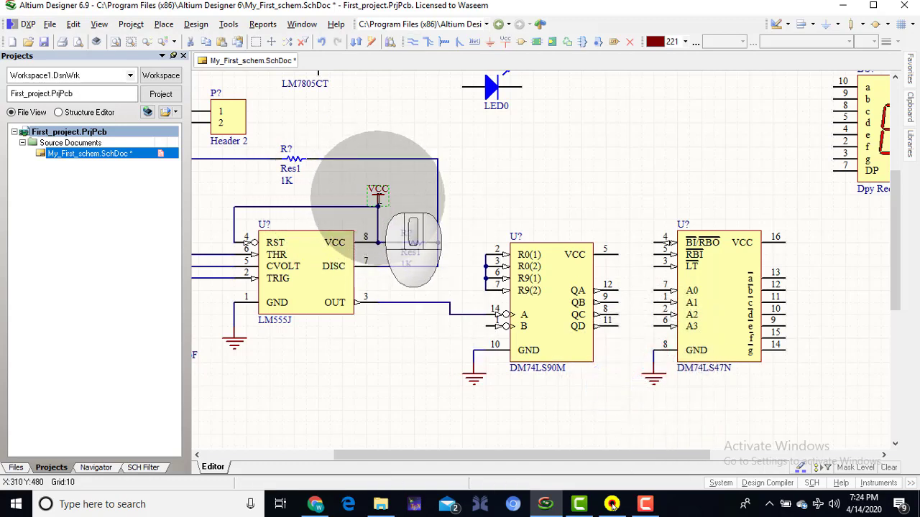
# Copy the VCC power port above the LM555J onto VCC pin 5 of the DM74LS90M and VCC pin 16 of the DM74LS47N
pyautogui.click(489, 189)
pyautogui.click(379, 191)
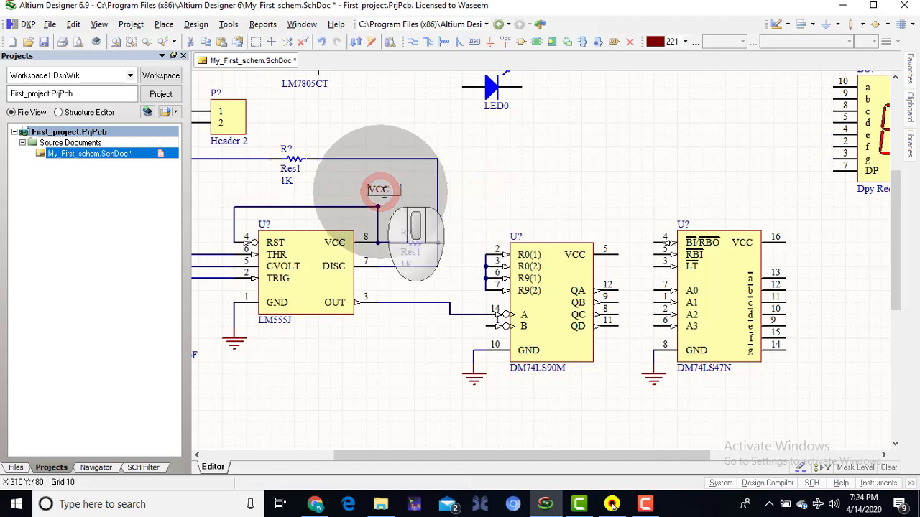
pyautogui.click(526, 212)
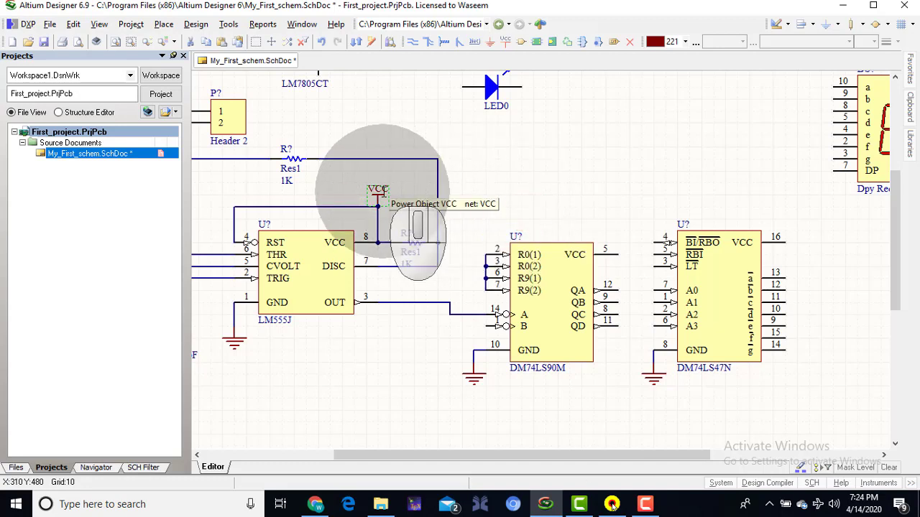
pyautogui.click(467, 205)
pyautogui.click(379, 194)
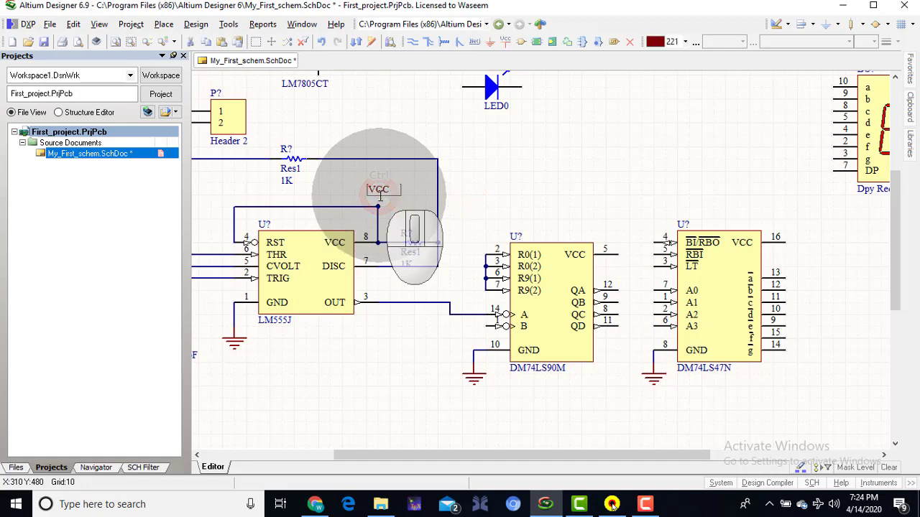
pyautogui.click(628, 201)
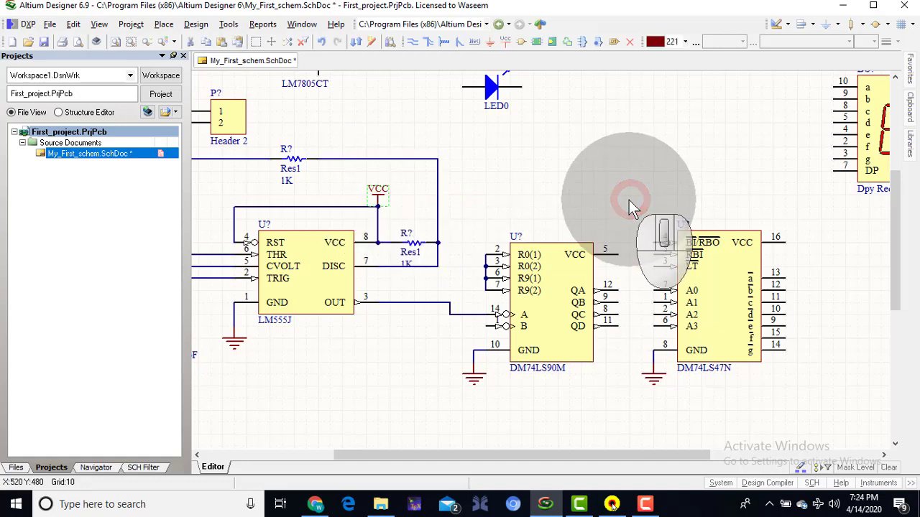
pyautogui.hotkey('ctrl', 'v')
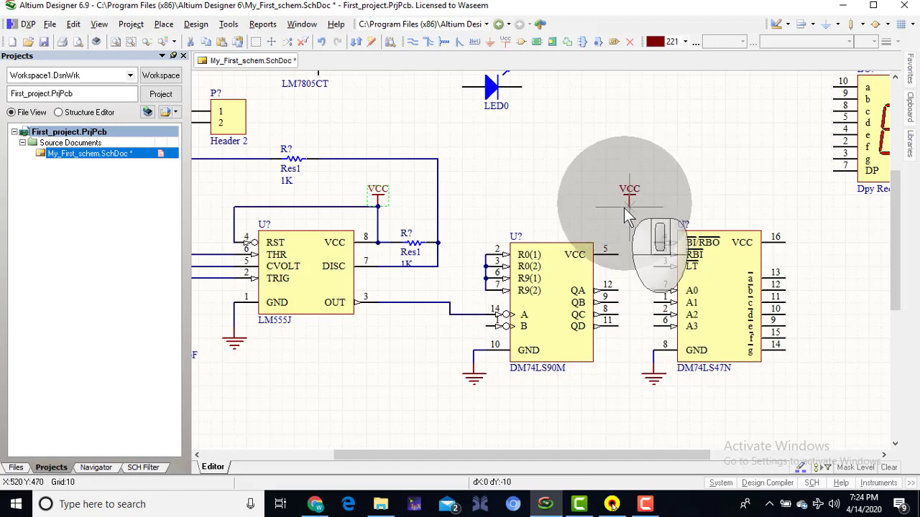
pyautogui.click(618, 252)
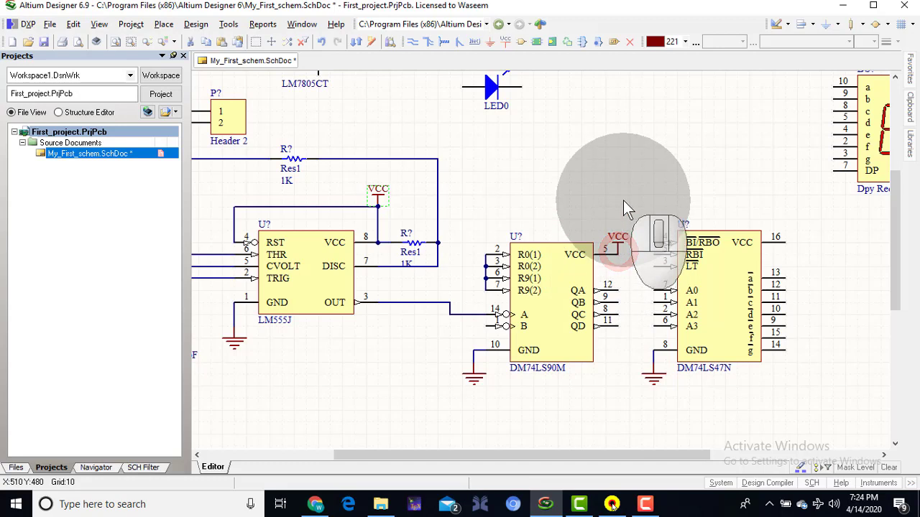
pyautogui.hotkey('ctrl', 'v')
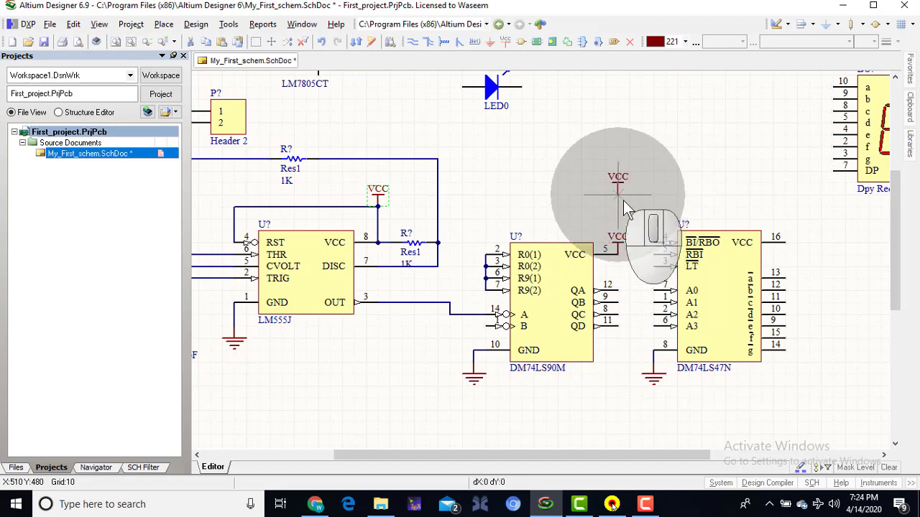
pyautogui.click(785, 239)
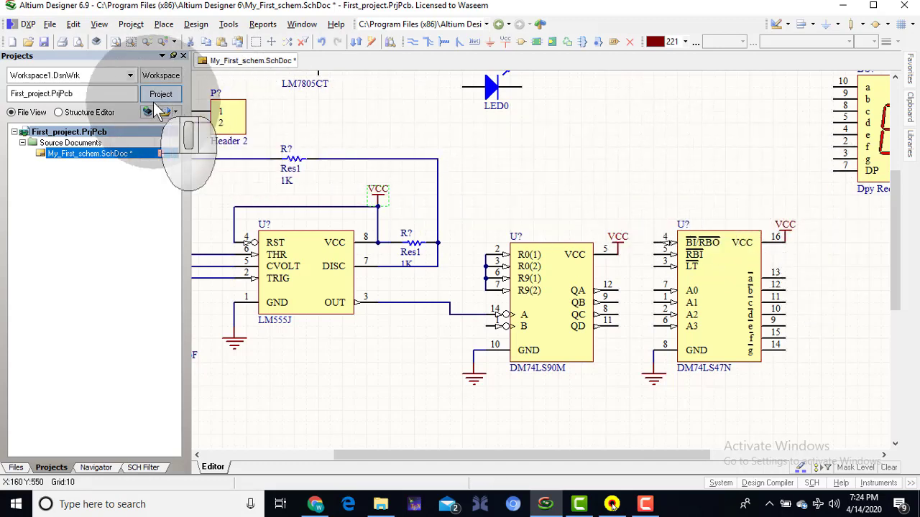
# Wire the DM74LS90M outputs QA, QB, QC and QD straight across to the DM74LS47N inputs A0, A1, A2 and A3
pyautogui.rightClick(566, 189)
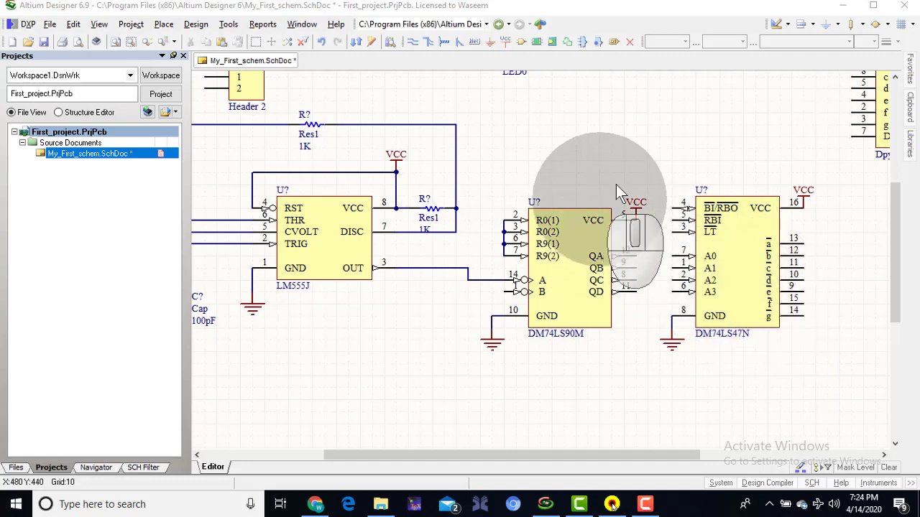
pyautogui.click(412, 41)
pyautogui.click(639, 258)
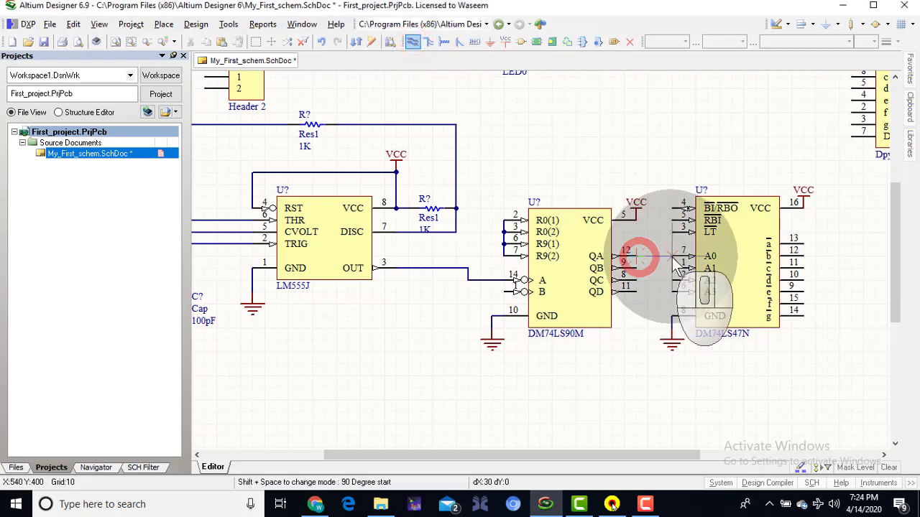
pyautogui.rightClick(629, 325)
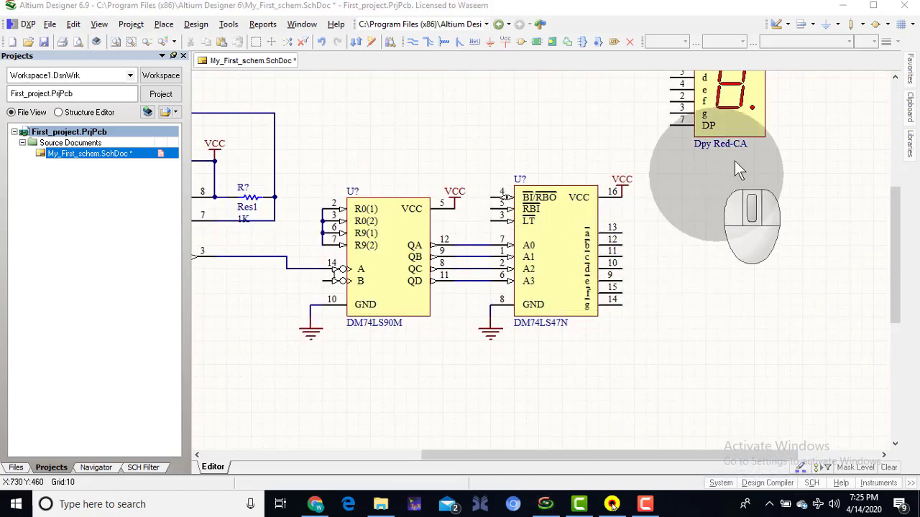
# Shift the Dpy Red-CA display away from the DM74LS47N and wire decoder outputs a and b to display pins 10 and 9
pyautogui.moveTo(744, 117); pyautogui.dragTo(725, 139)
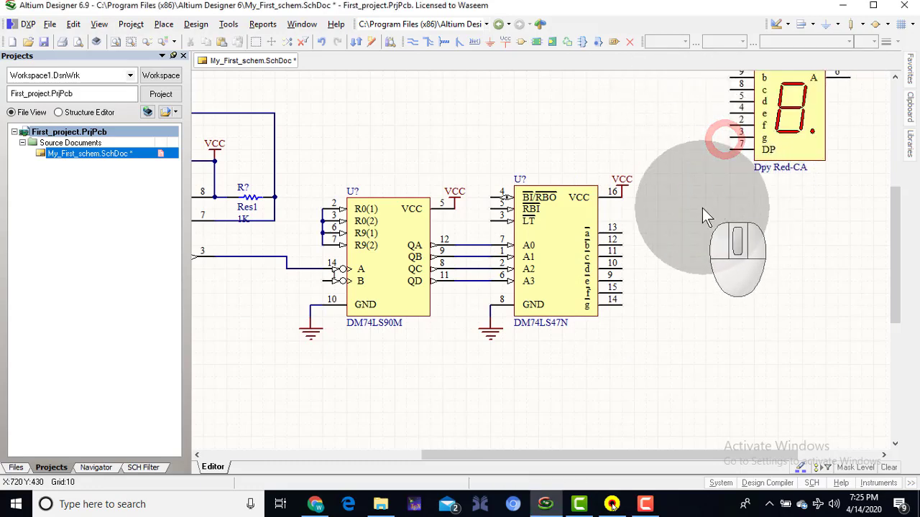
pyautogui.moveTo(702, 208); pyautogui.dragTo(672, 310, button='right')
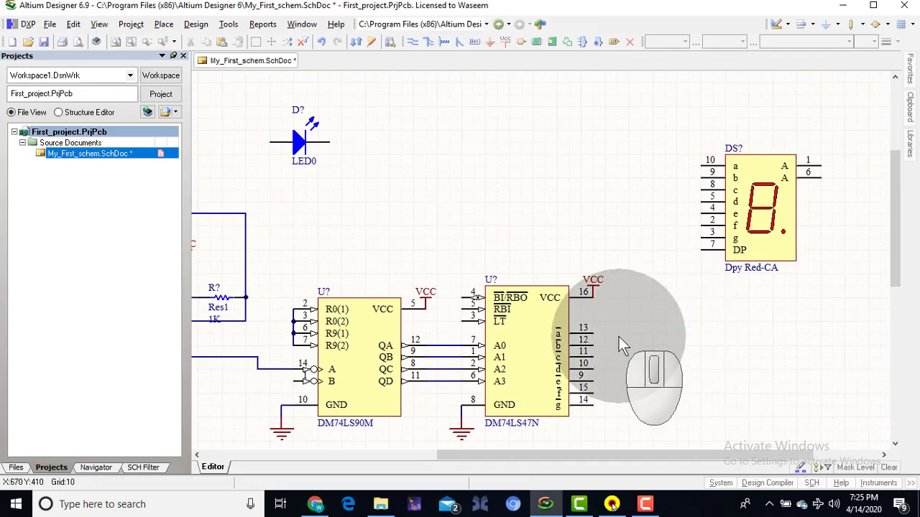
pyautogui.click(412, 43)
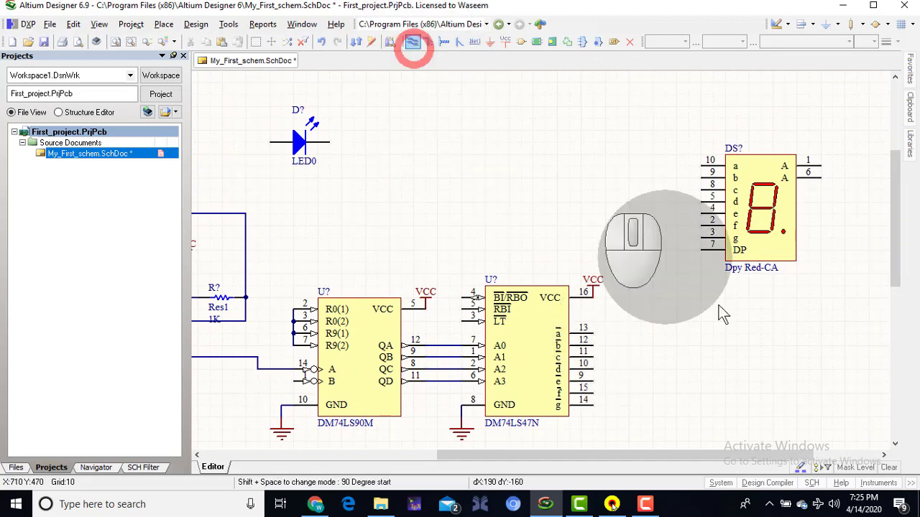
pyautogui.click(592, 332)
pyautogui.click(629, 330)
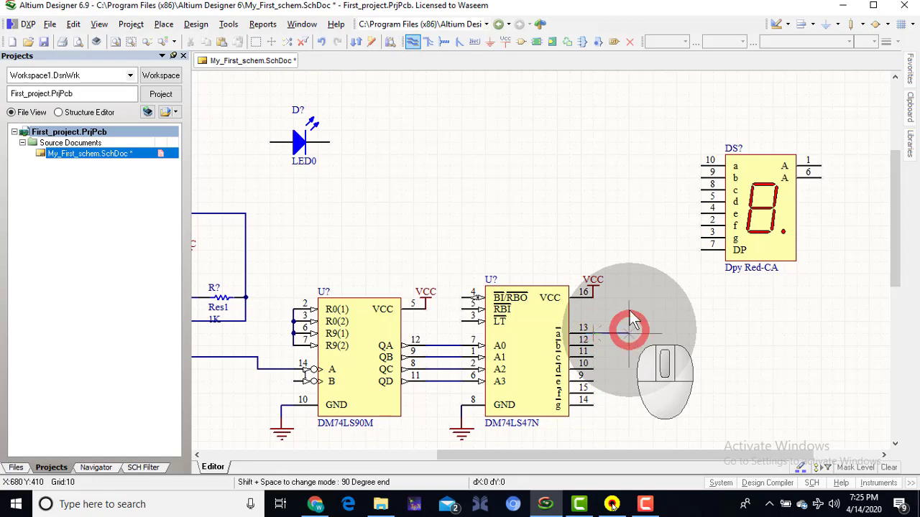
pyautogui.click(629, 166)
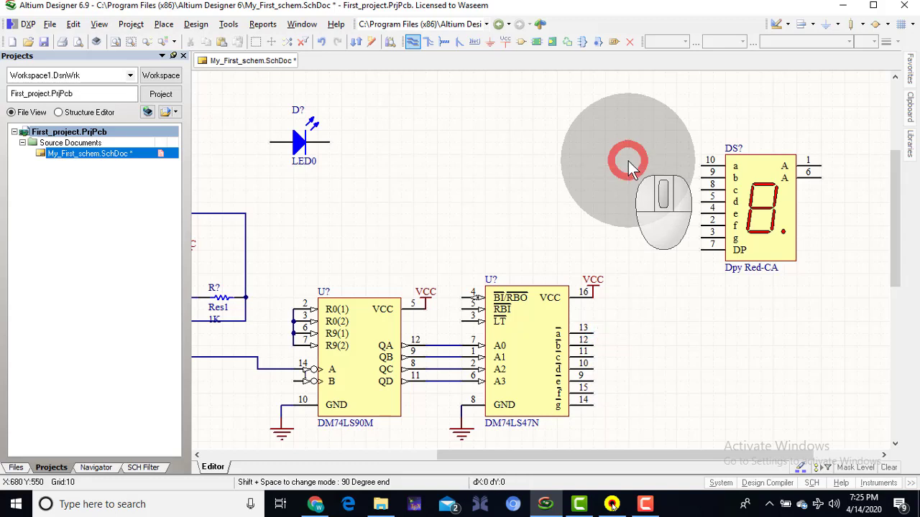
pyautogui.click(701, 166)
pyautogui.click(701, 172)
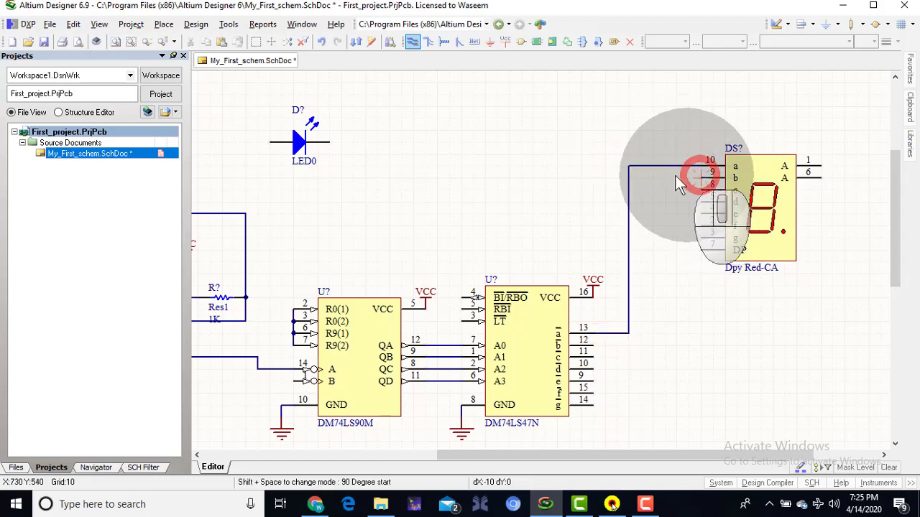
pyautogui.click(641, 177)
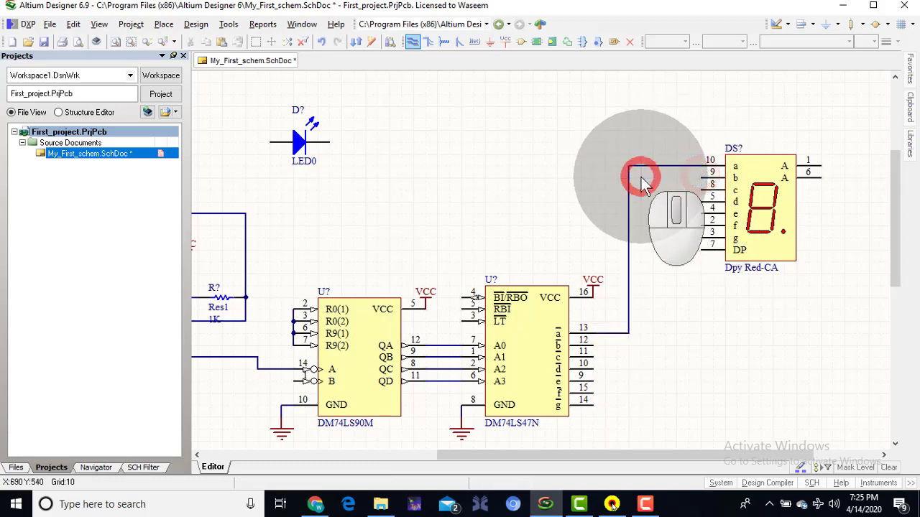
pyautogui.click(637, 344)
pyautogui.click(593, 346)
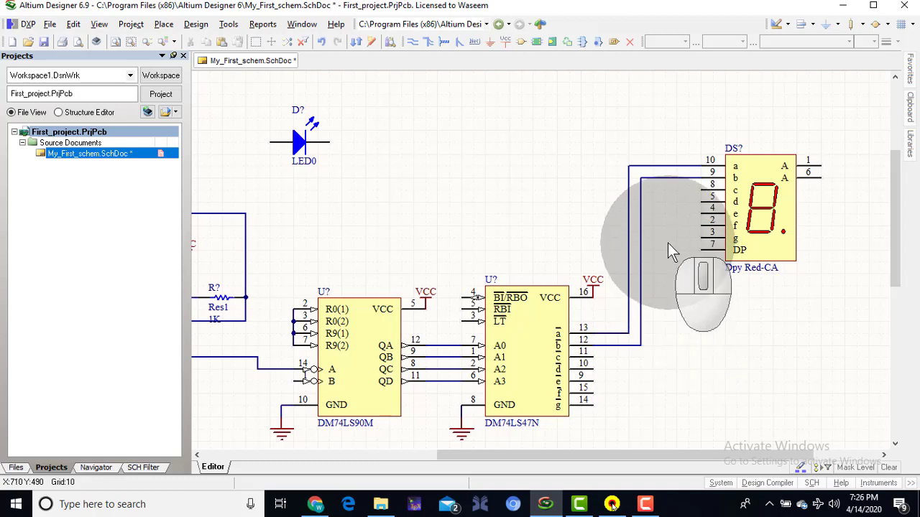
# Delete the a and b wires between the DM74LS47N and the Dpy Red-CA display
pyautogui.click(642, 271)
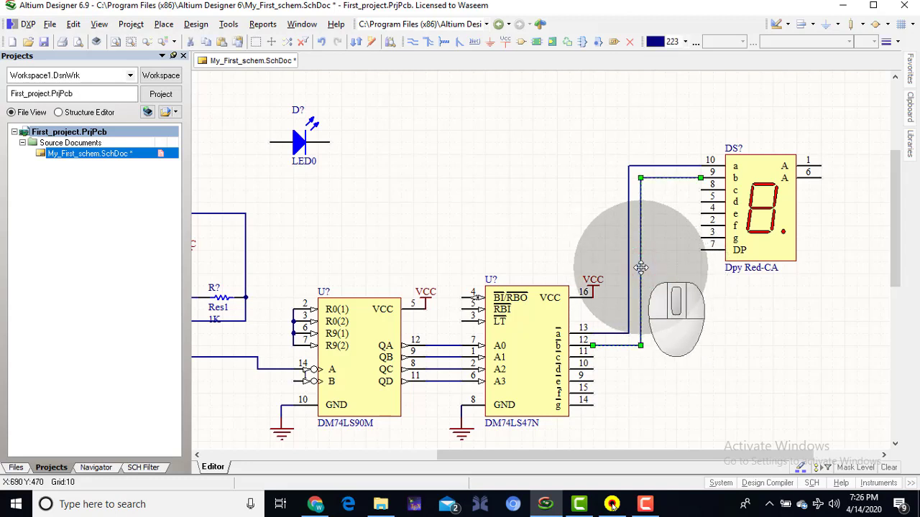
pyautogui.press('Delete')
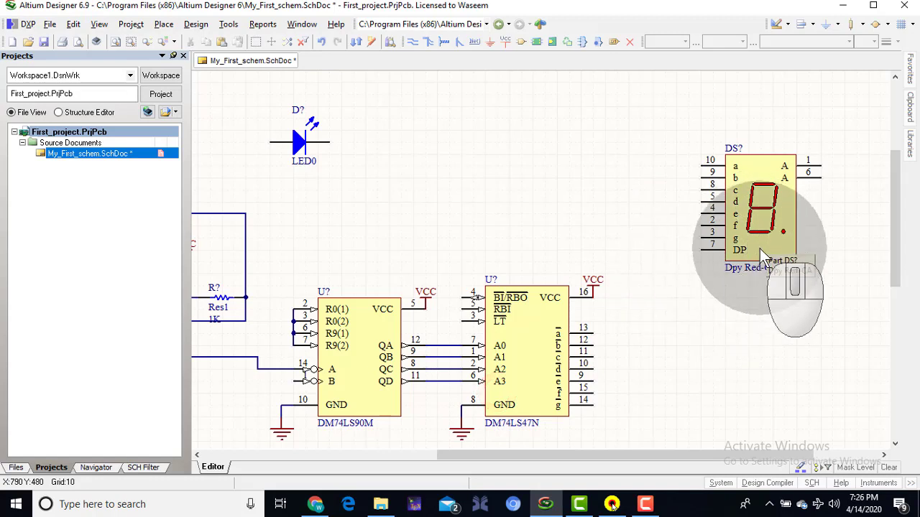
# Move the Dpy Red-CA display closer to the DM74LS47N and draw a vertical bus between them, from pin 14's level up to display pin 9
pyautogui.moveTo(760, 249); pyautogui.dragTo(646, 222)
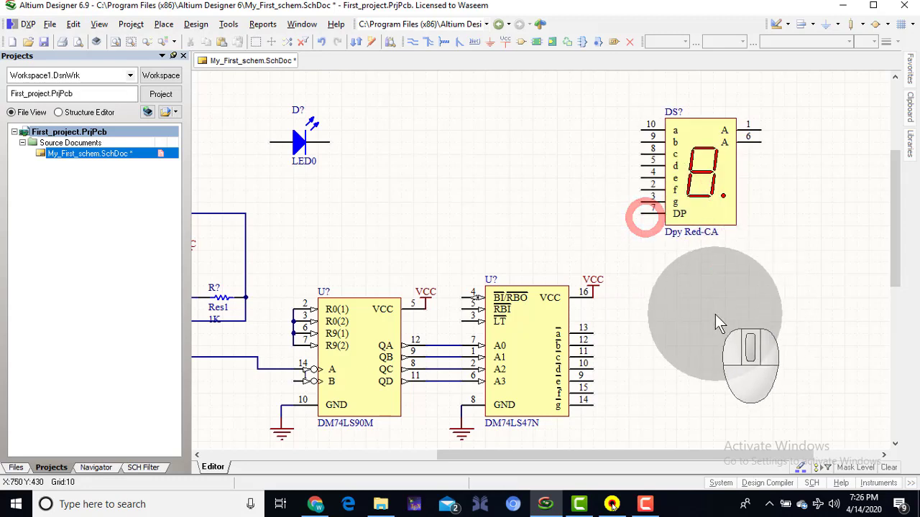
pyautogui.click(428, 42)
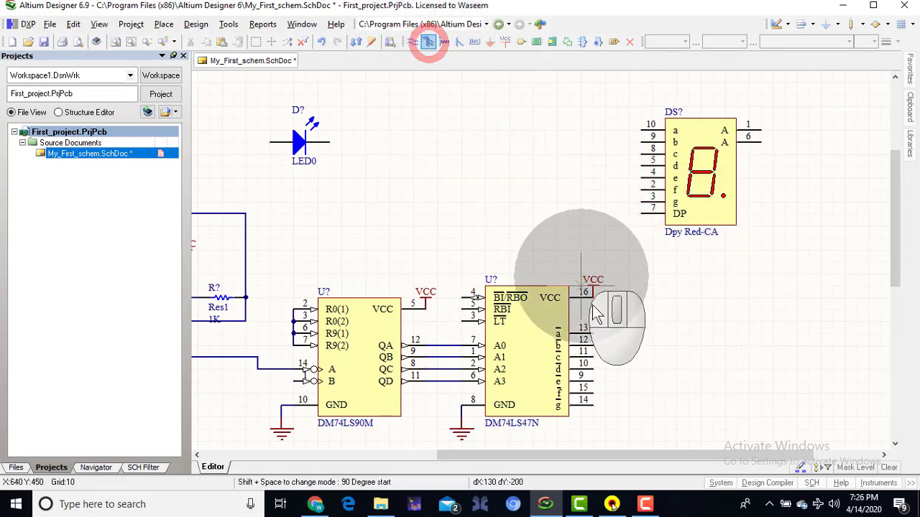
pyautogui.click(614, 405)
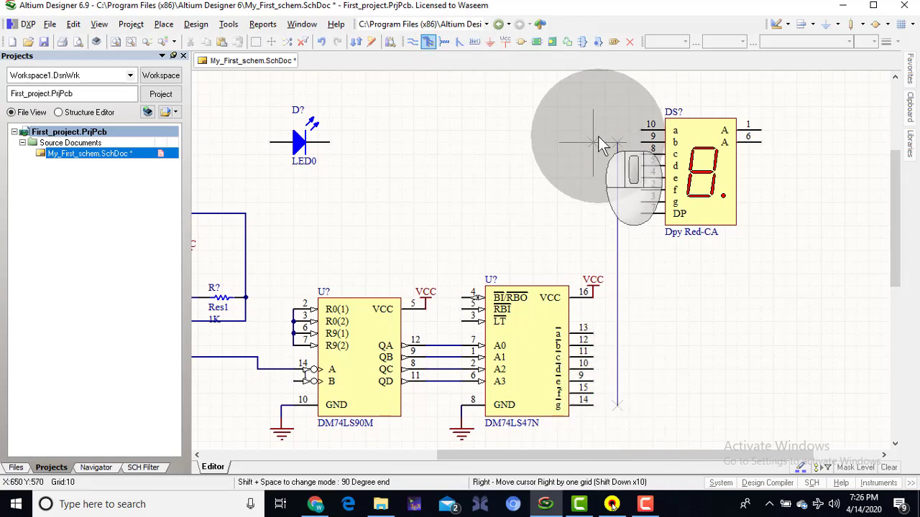
pyautogui.click(598, 140)
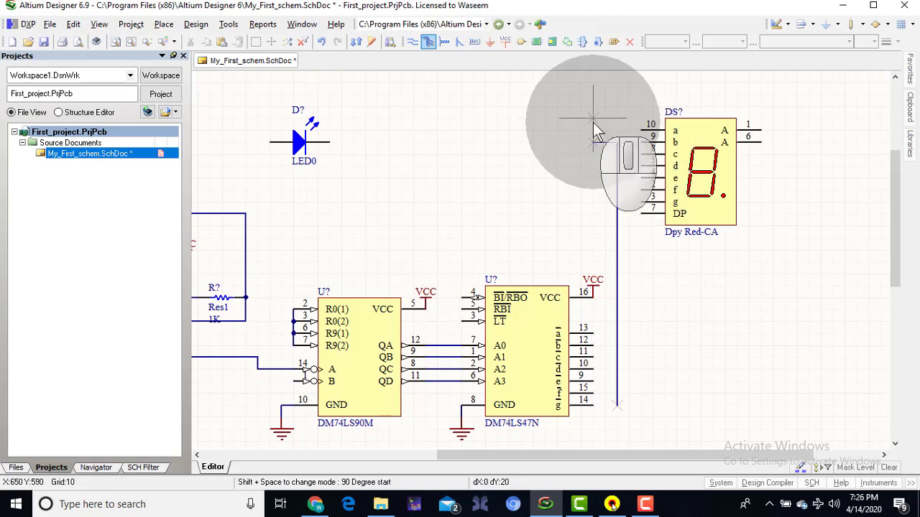
pyautogui.click(594, 124)
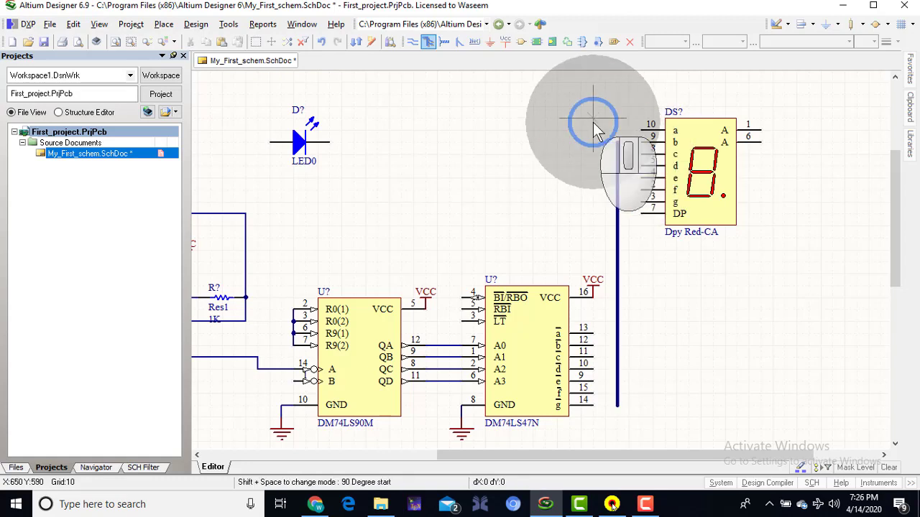
pyautogui.rightClick(665, 323)
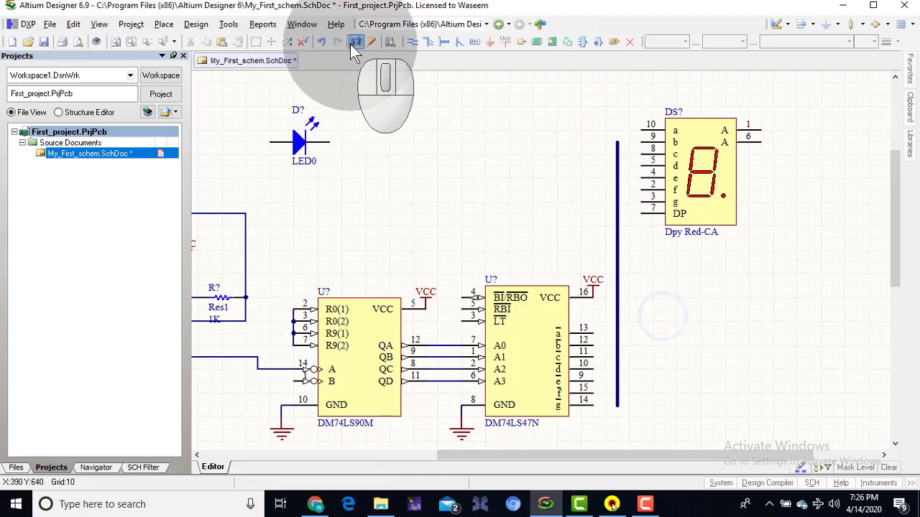
# Draw 10-unit horizontal wire stubs from DM74LS47N output pins 13, 12, 11, 10, 9, 15 and 14 toward the vertical bus
pyautogui.click(411, 41)
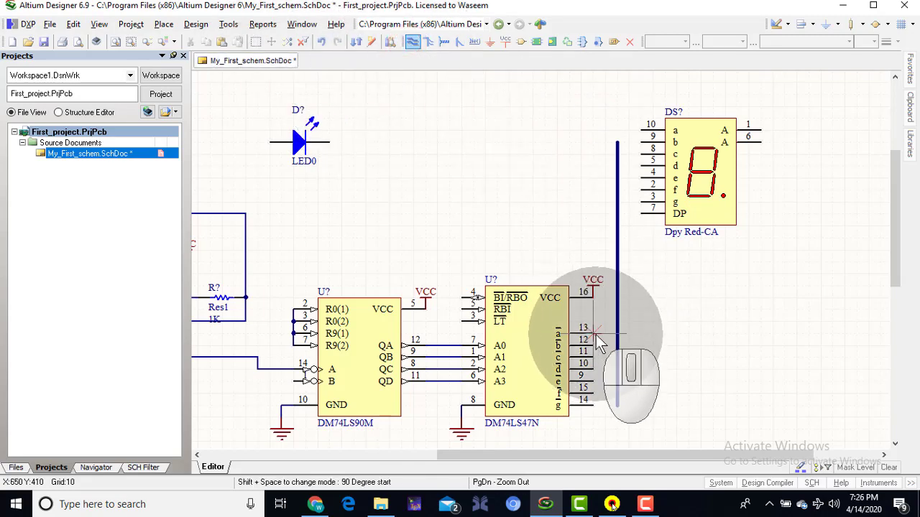
pyautogui.keyDown('ctrl'); pyautogui.scroll(2, 600, 343); pyautogui.keyUp('ctrl')
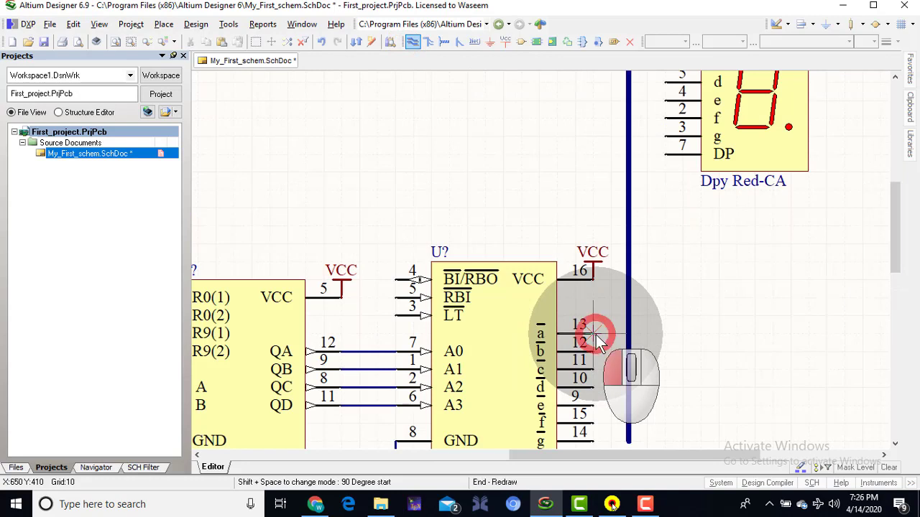
pyautogui.click(610, 334)
pyautogui.click(614, 121)
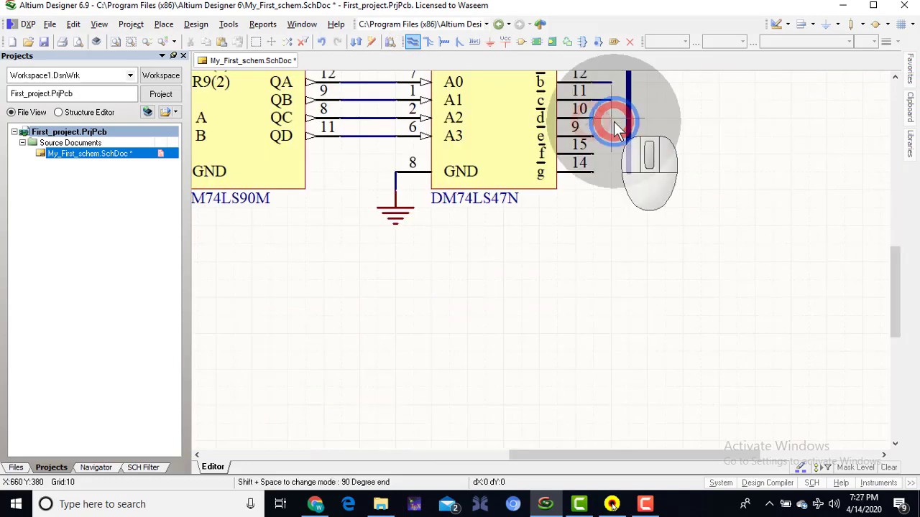
pyautogui.click(600, 140)
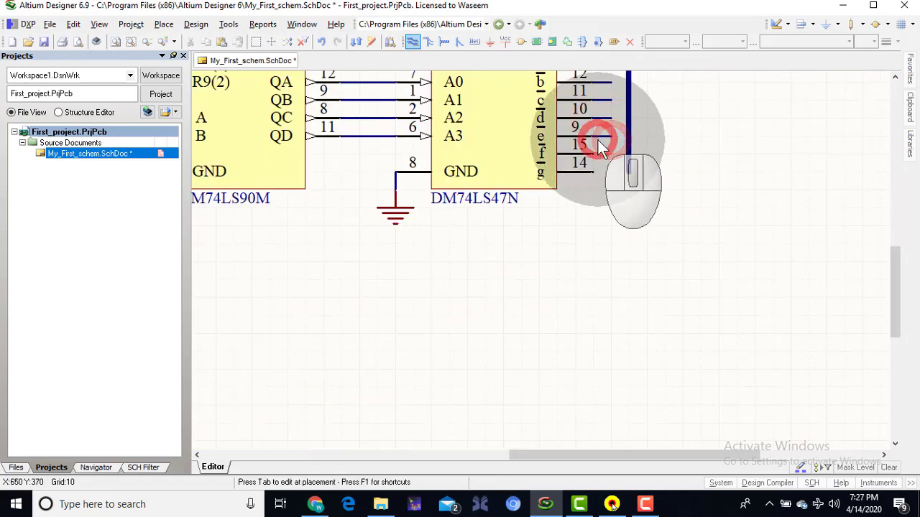
pyautogui.click(612, 154)
pyautogui.click(592, 153)
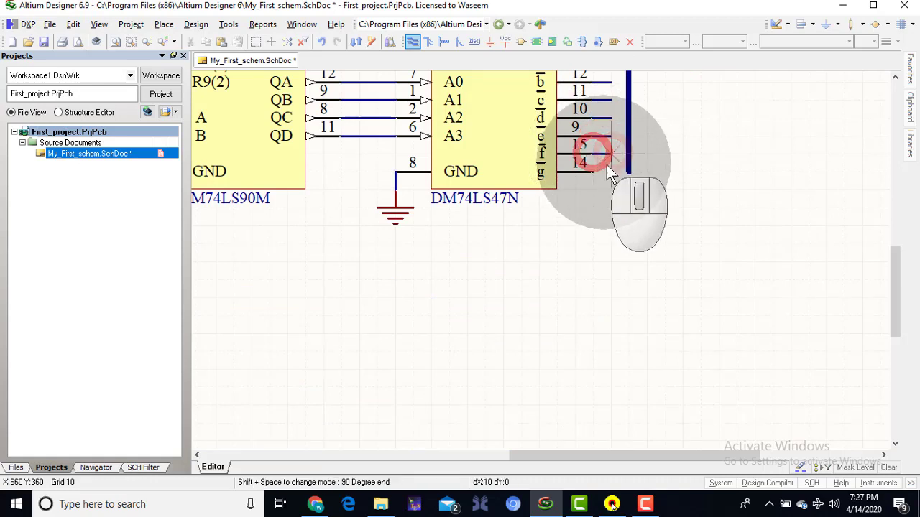
pyautogui.click(611, 171)
pyautogui.click(596, 169)
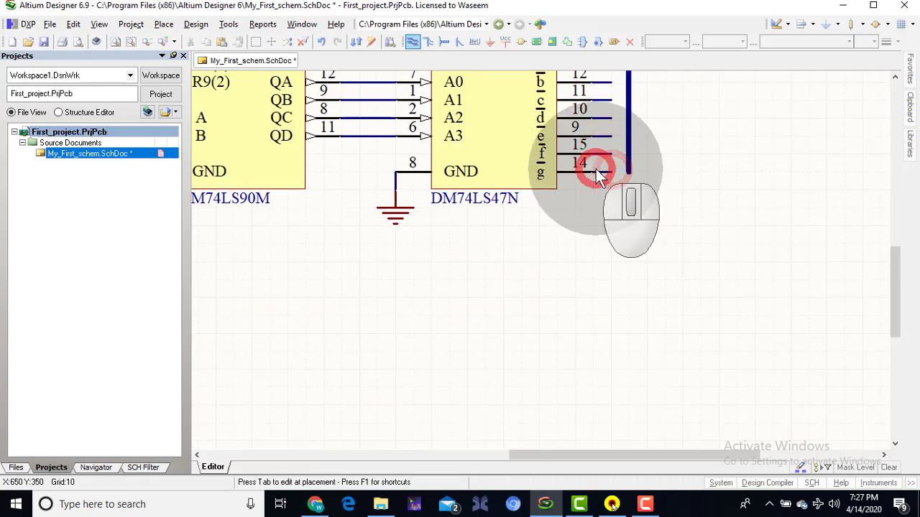
pyautogui.rightClick(661, 167)
# Place seven bus entries joining the wire stubs on DM74LS47N output pins 13, 12, 11, 10, 9, 15 and 14 to the vertical bus
pyautogui.moveTo(692, 119); pyautogui.dragTo(668, 312, button='right')
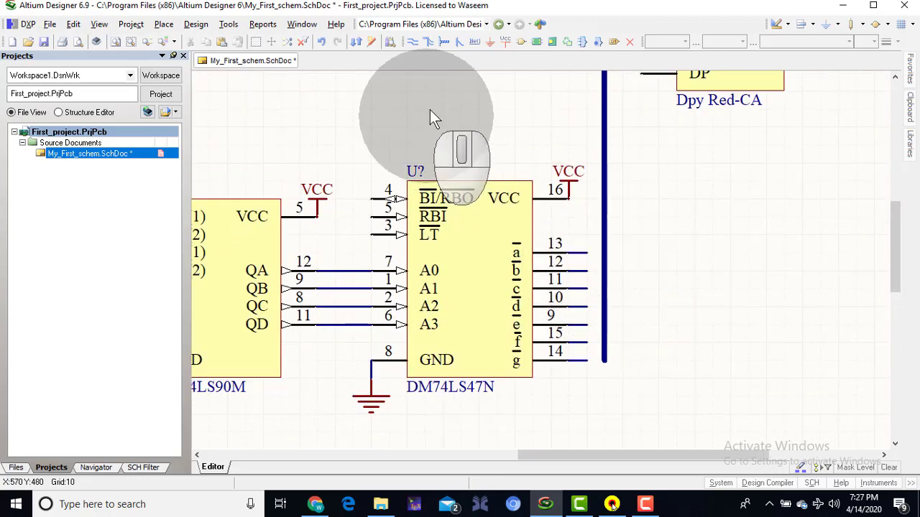
pyautogui.click(463, 44)
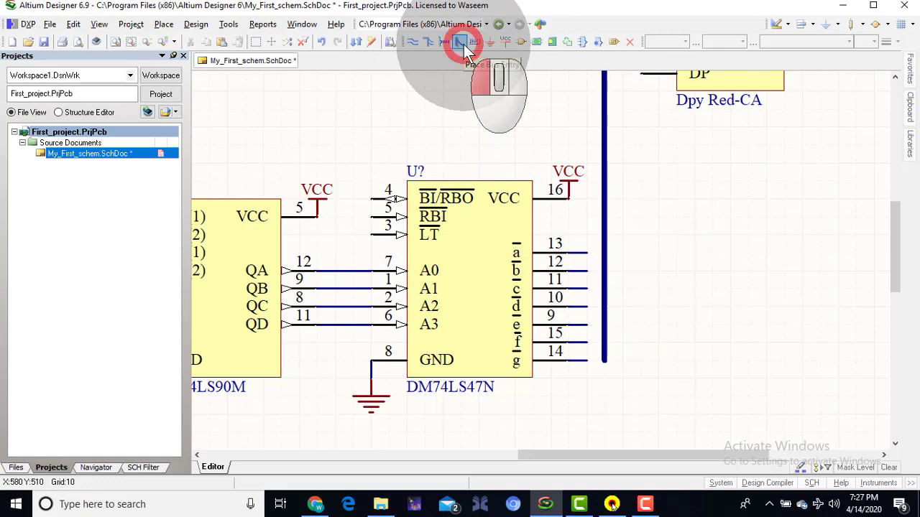
pyautogui.click(606, 239)
pyautogui.click(607, 257)
pyautogui.click(606, 275)
pyautogui.click(607, 293)
pyautogui.click(607, 310)
pyautogui.click(607, 328)
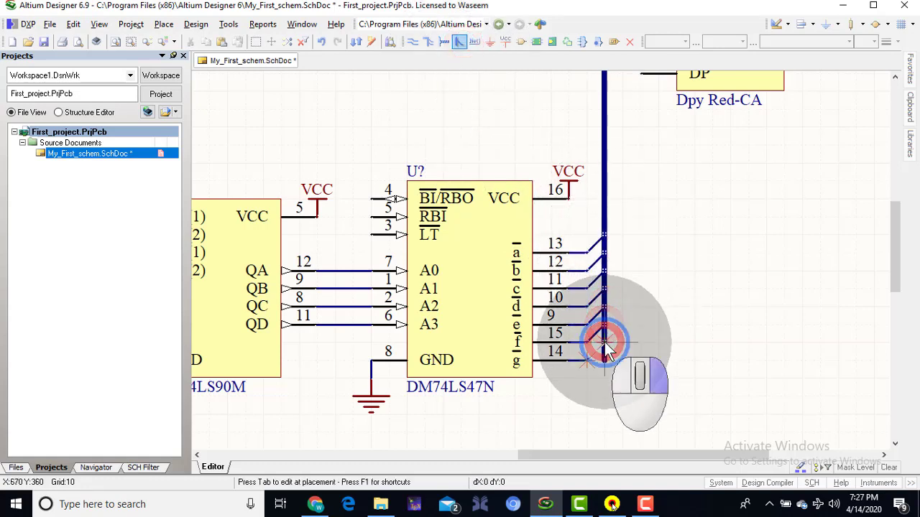
pyautogui.click(607, 346)
pyautogui.rightClick(606, 349)
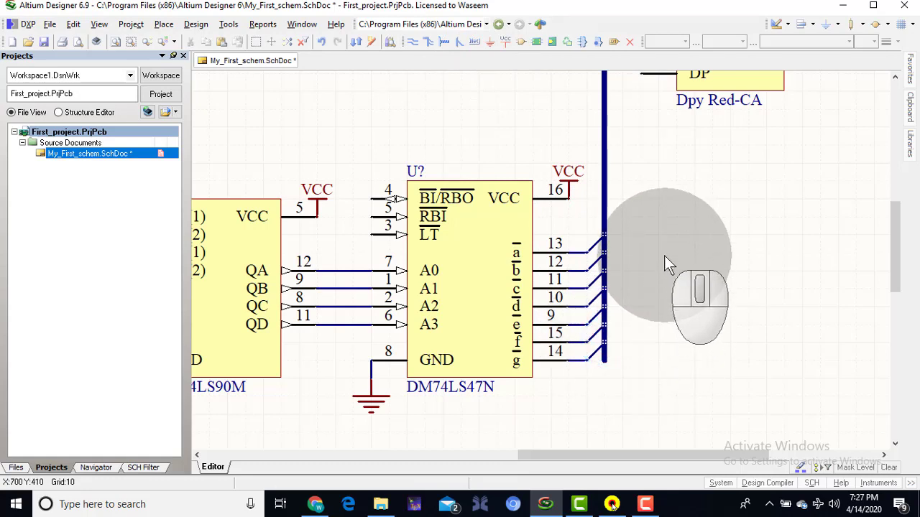
# Place net labels A, B, C, D, E, F and G on the wire stubs of DM74LS47N output pins 13, 12, 11, 10, 9, 15 and 14
pyautogui.click(475, 41)
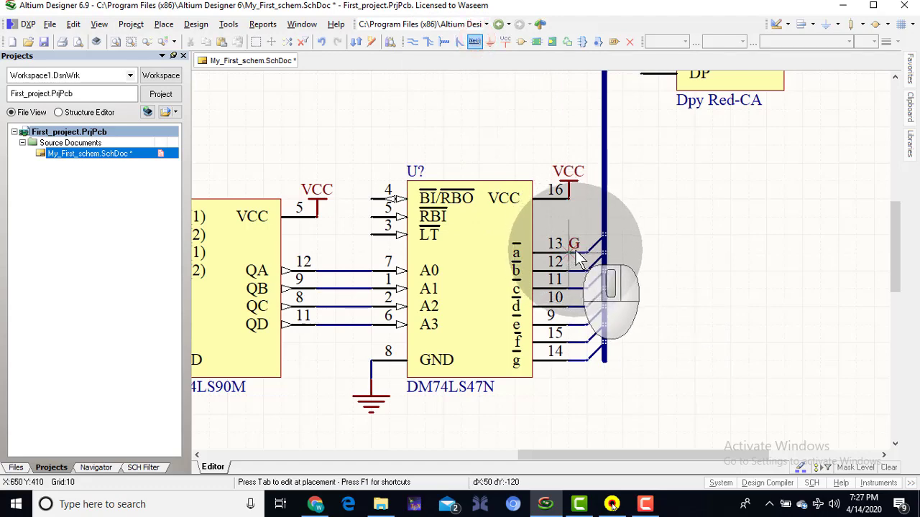
pyautogui.press('Tab')
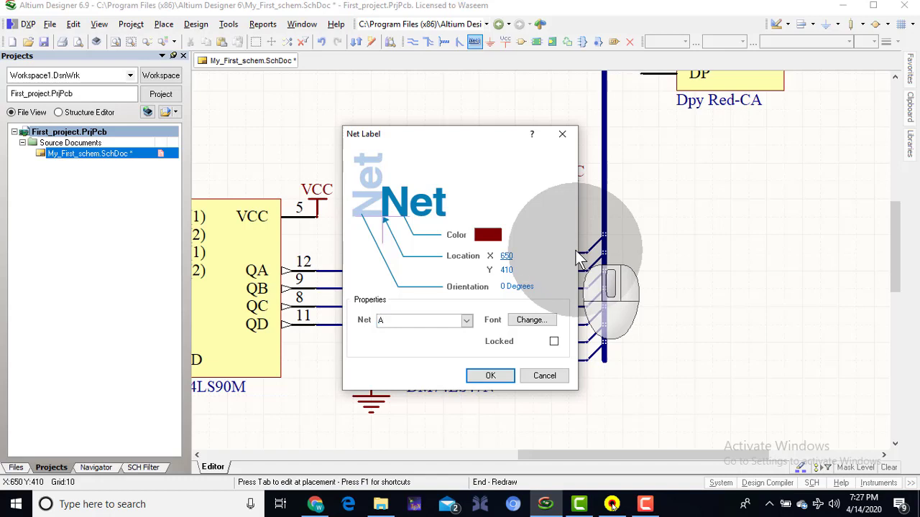
pyautogui.press('Return')
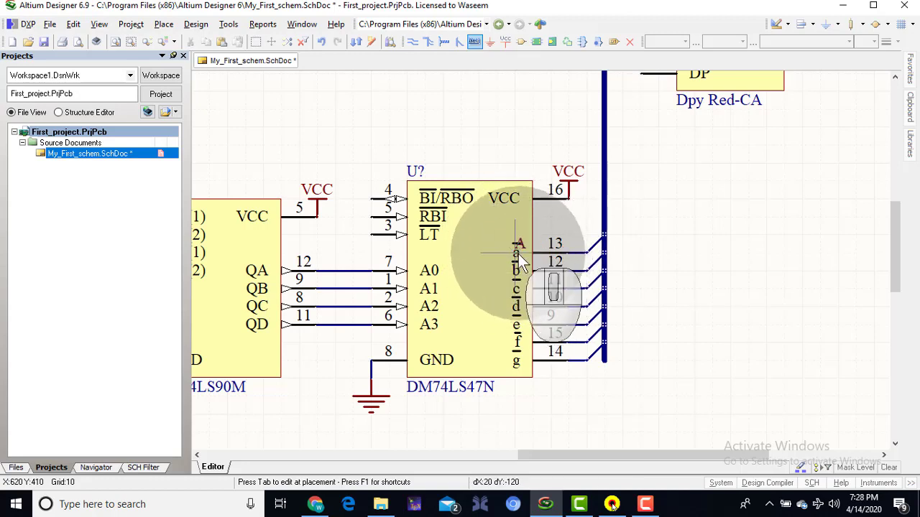
pyautogui.click(575, 248)
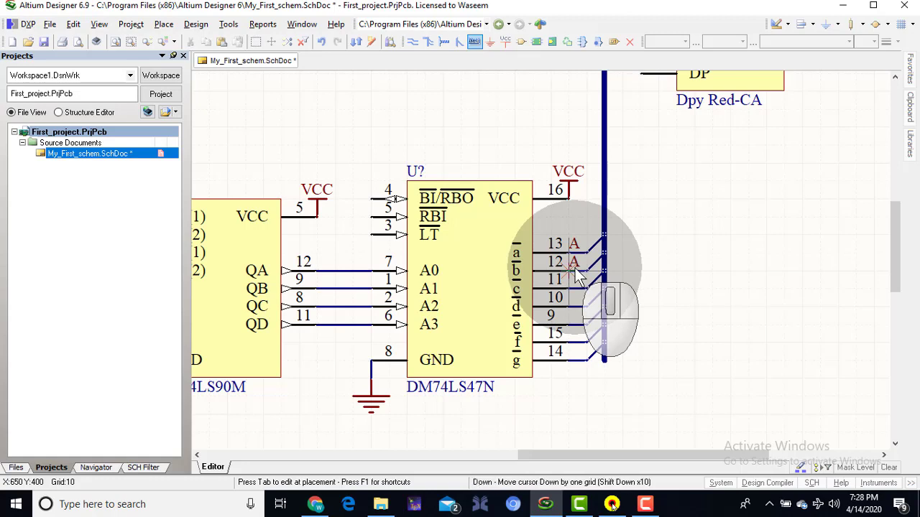
pyautogui.press('Tab')
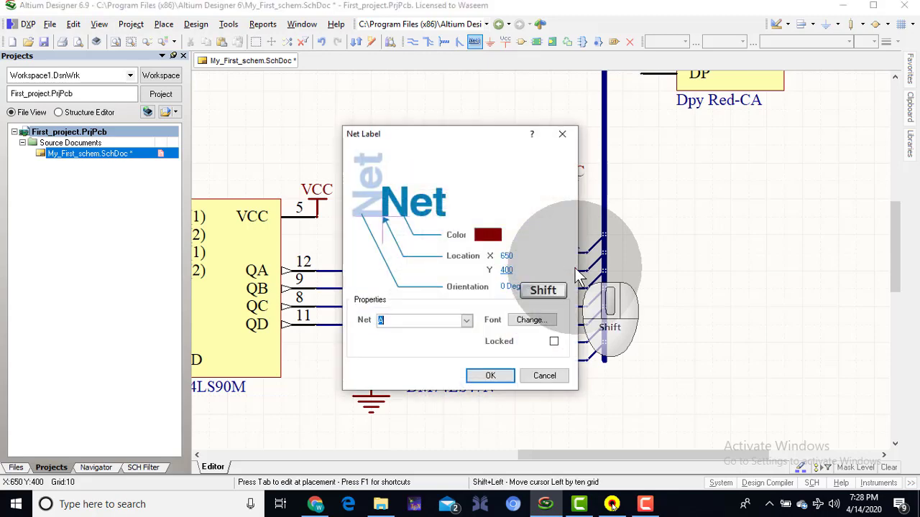
pyautogui.write('B')
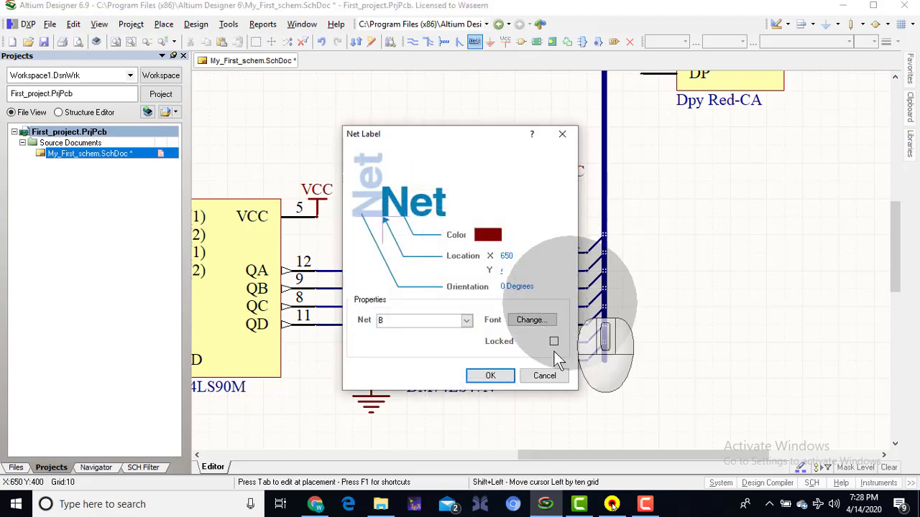
pyautogui.click(496, 374)
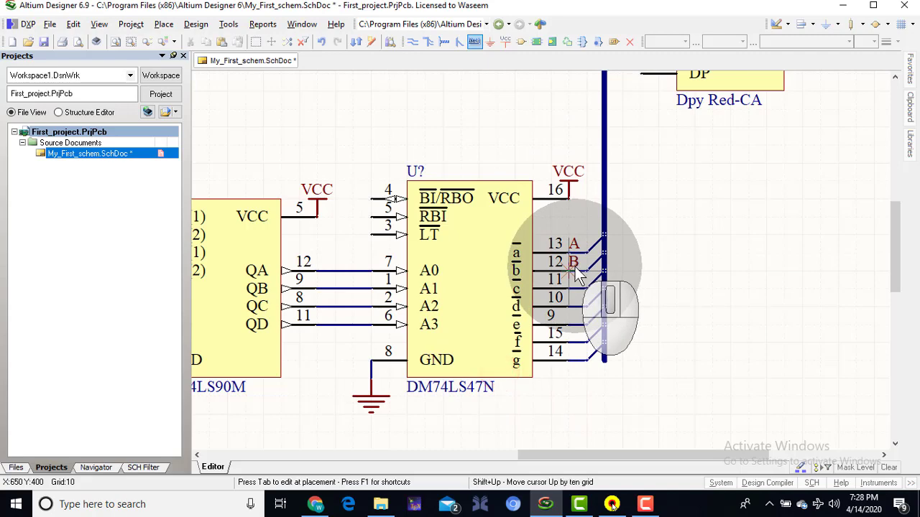
pyautogui.click(575, 267)
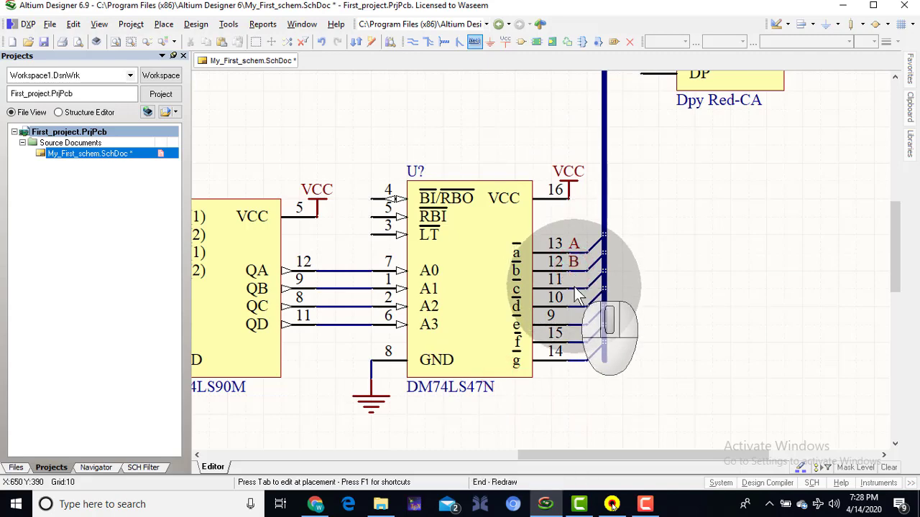
pyautogui.press('Tab')
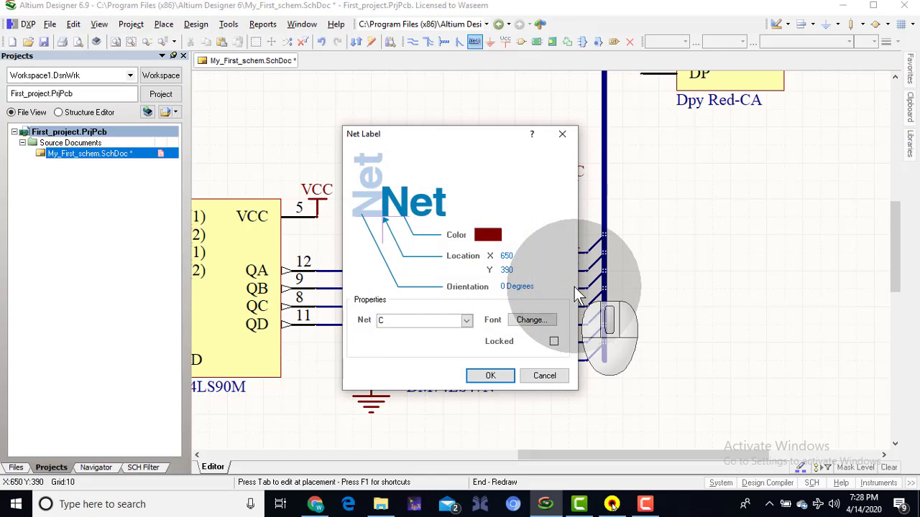
pyautogui.press('Return')
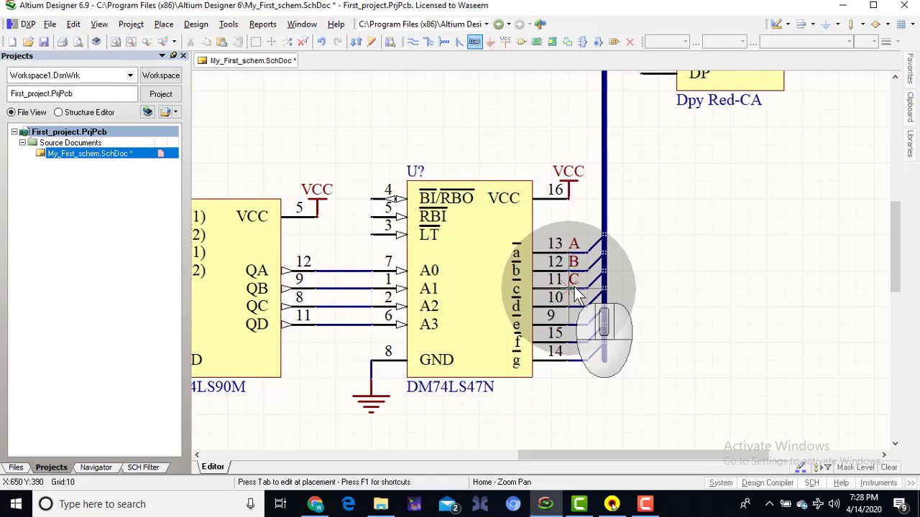
pyautogui.click(574, 287)
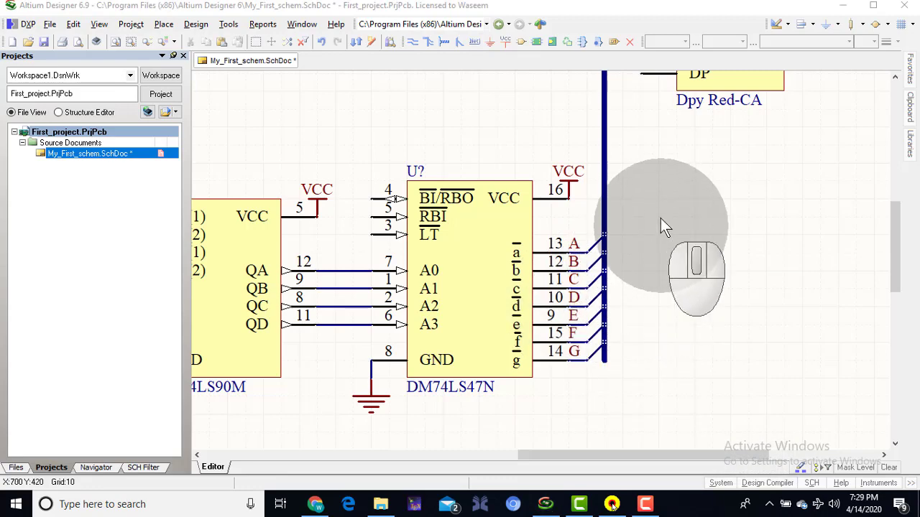
# Draw short horizontal wire stubs from Dpy Red-CA pins 9, 8, 5, 4, 2, 3 and 7 toward the vertical bus
pyautogui.moveTo(664, 206); pyautogui.dragTo(609, 367, button='right')
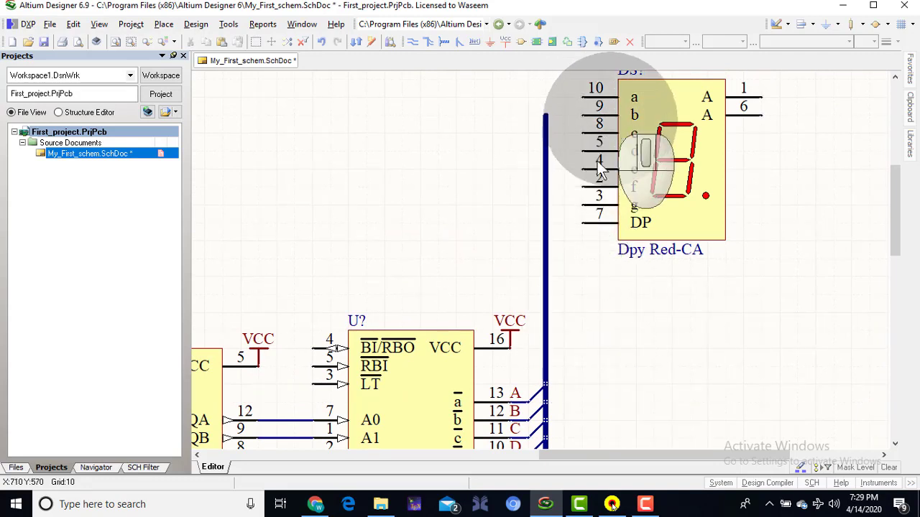
pyautogui.click(412, 42)
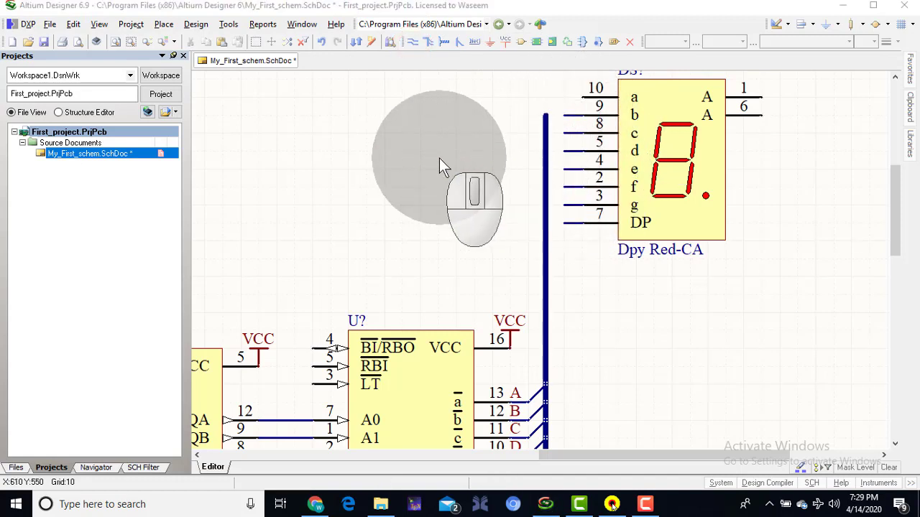
pyautogui.rightClick(461, 101)
# Place seven bus entries joining the Dpy Red-CA display's wire stubs to the vertical bus
pyautogui.click(459, 44)
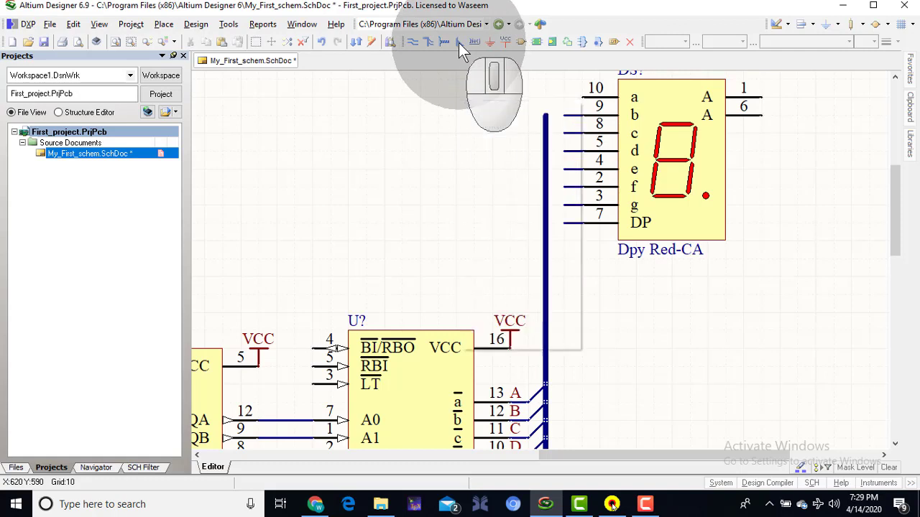
pyautogui.click(459, 42)
pyautogui.click(554, 118)
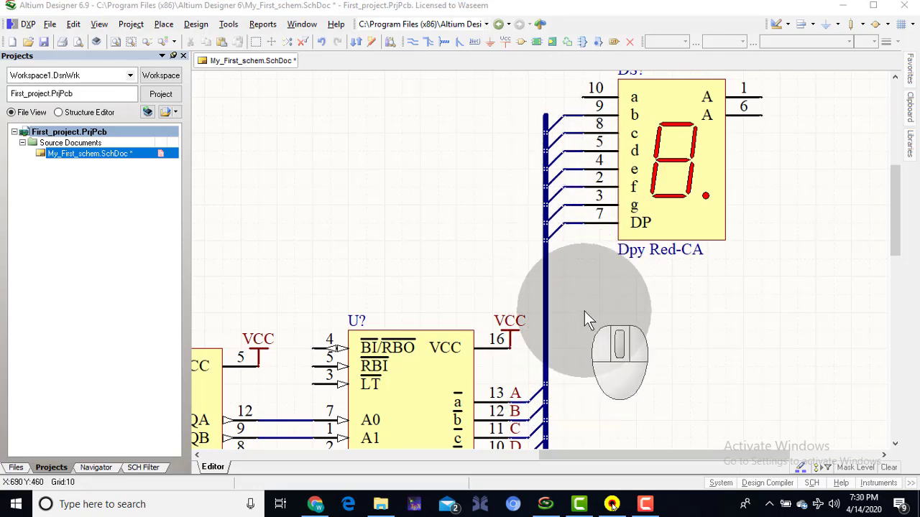
# Copy net labels A to G from the DM74LS47N outputs and paste them on the Dpy Red-CA wire stubs from pin 9 down to pin 7
pyautogui.moveTo(585, 312); pyautogui.dragTo(569, 219, button='right')
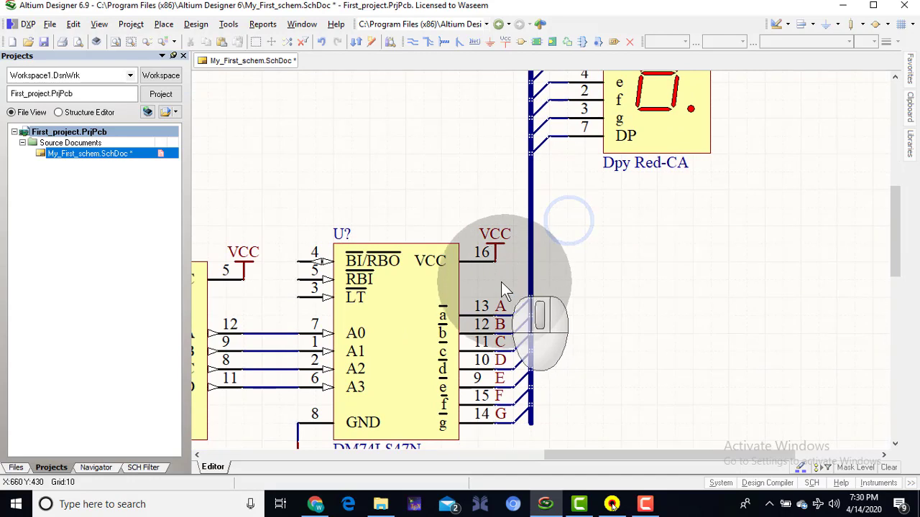
pyautogui.moveTo(491, 284); pyautogui.dragTo(507, 221)
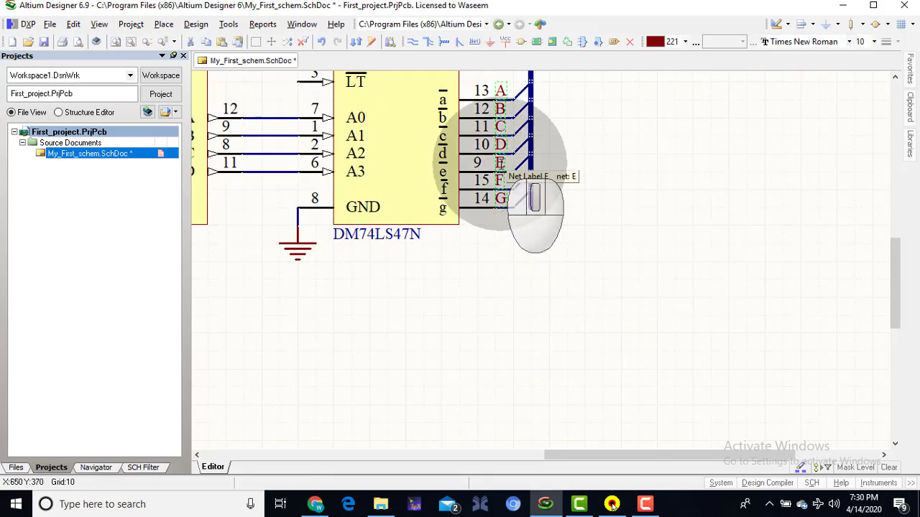
pyautogui.rightClick(504, 170)
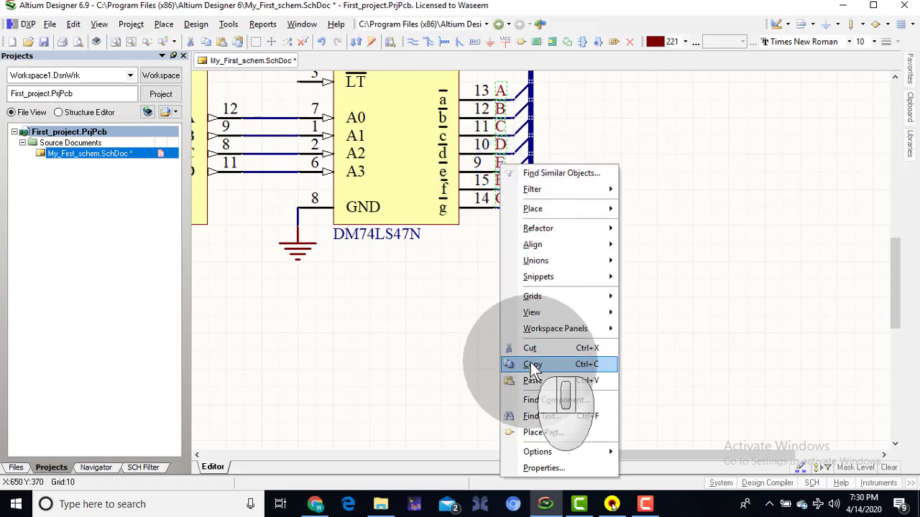
pyautogui.click(531, 365)
pyautogui.scroll(5, 611, 427)
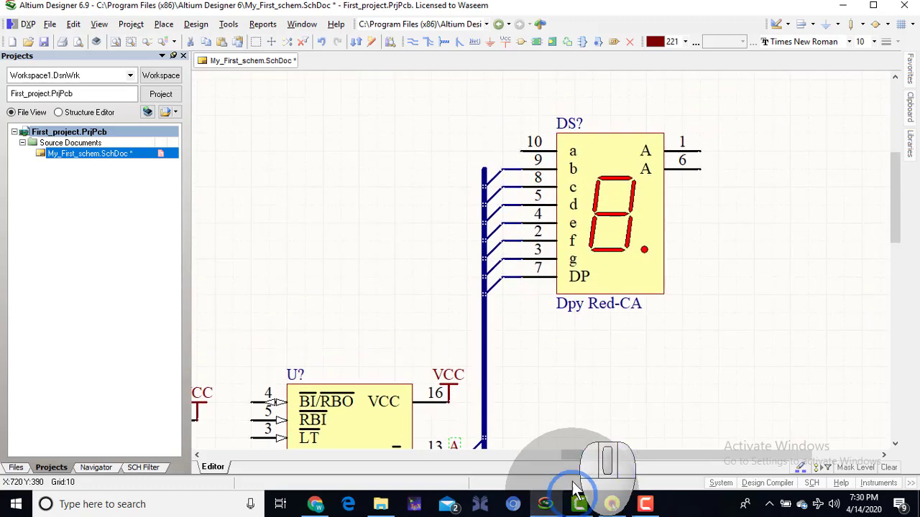
pyautogui.rightClick(437, 182)
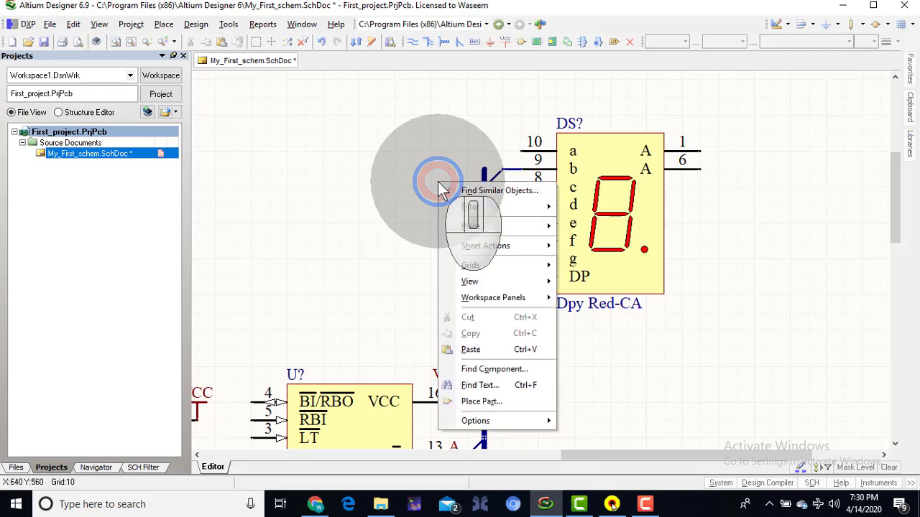
pyautogui.click(481, 348)
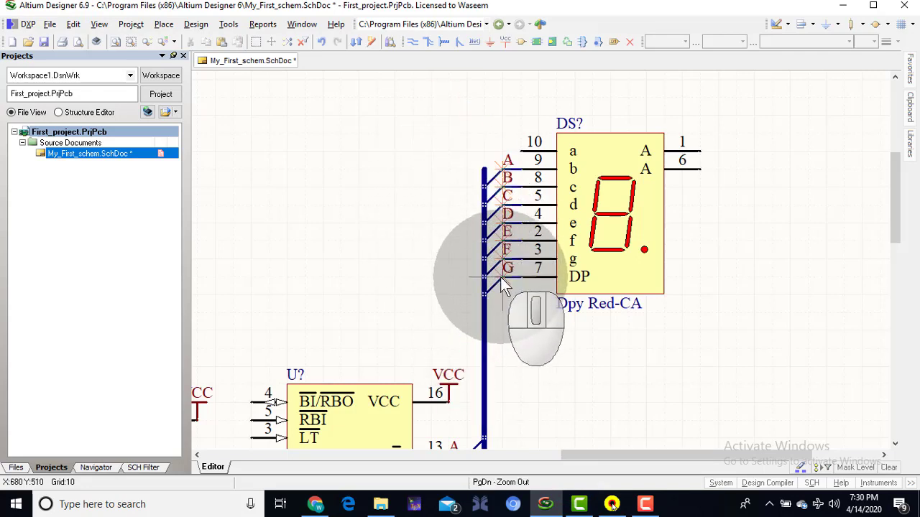
pyautogui.click(501, 278)
pyautogui.click(502, 277)
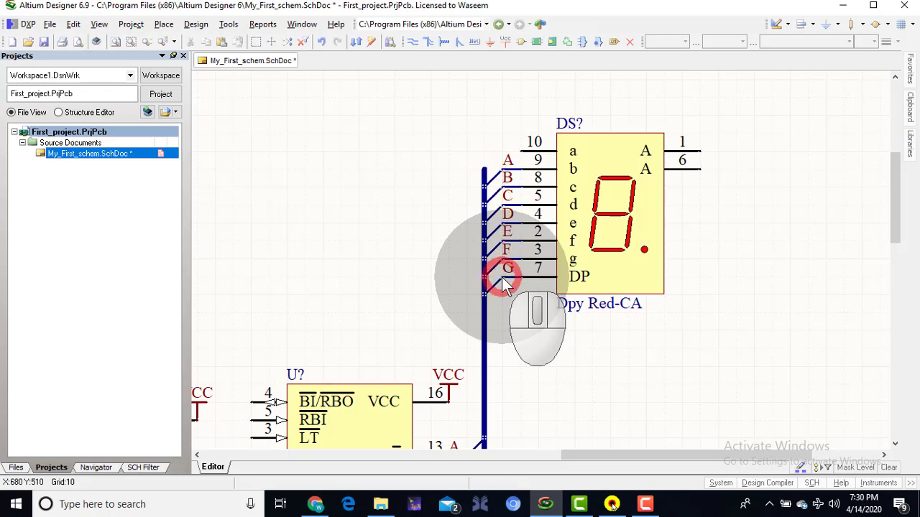
pyautogui.rightClick(546, 349)
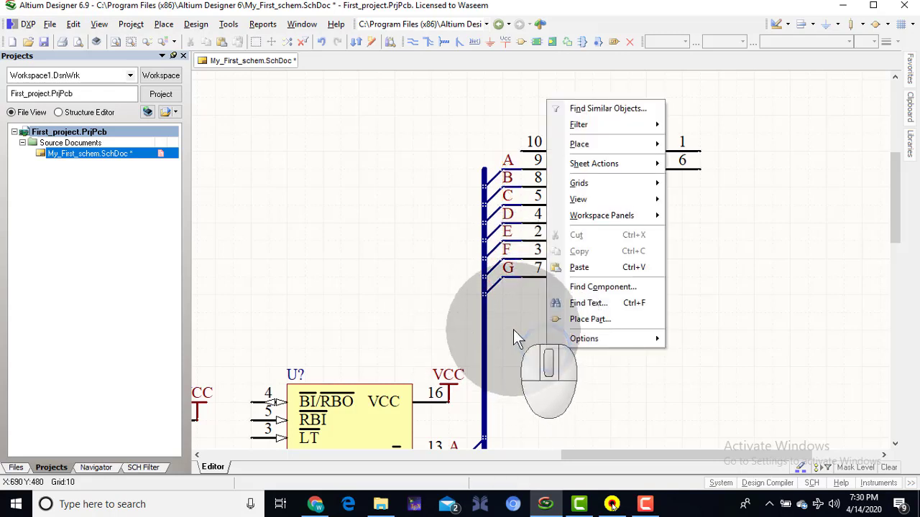
# Move the display-side wire stubs, bus entries and net labels up 10 units so that A to G line up with display pins a to g
pyautogui.moveTo(537, 321); pyautogui.dragTo(464, 134)
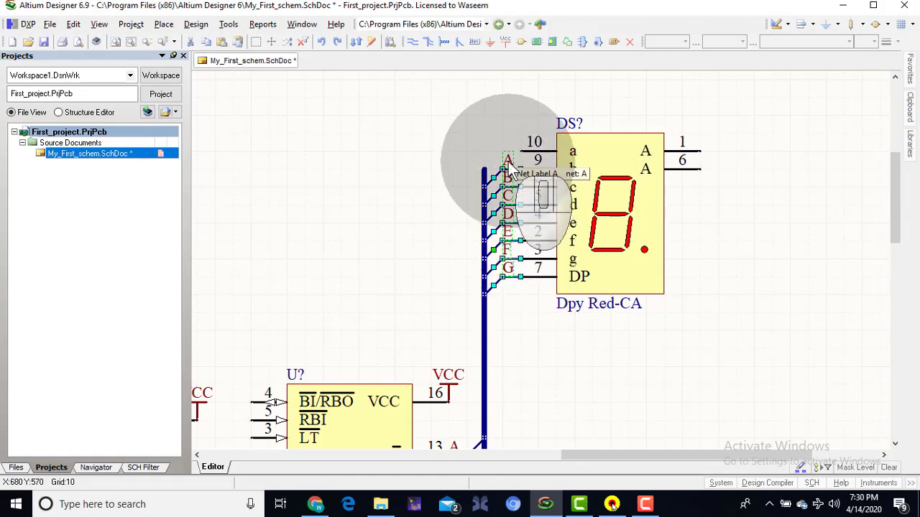
pyautogui.moveTo(510, 165); pyautogui.dragTo(502, 156)
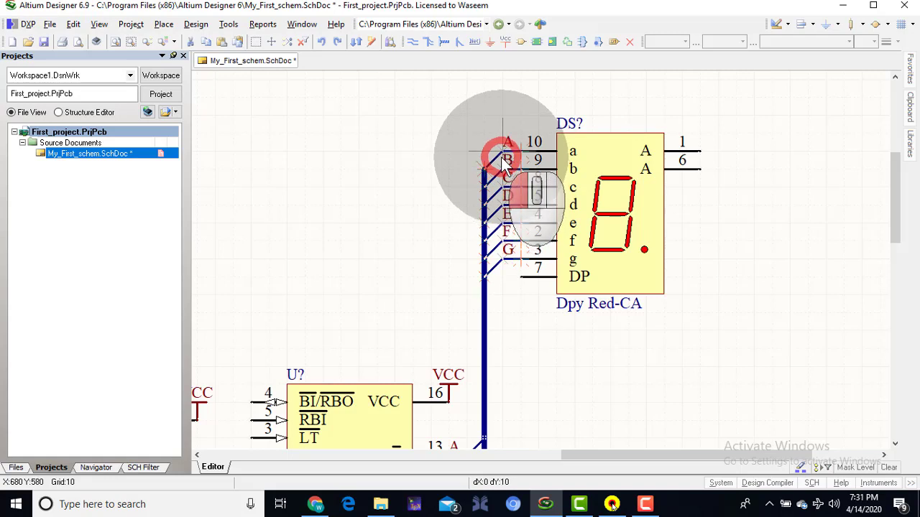
pyautogui.rightClick(401, 230)
pyautogui.click(343, 206)
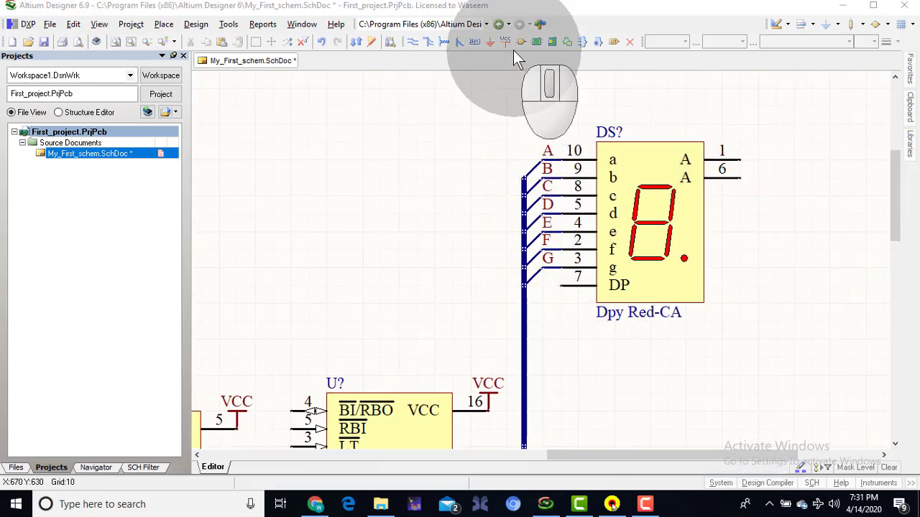
# Copy the VCC power port from DM74LS47N pin 16 and paste it just above the end of Dpy Red-CA pin 1
pyautogui.click(489, 395)
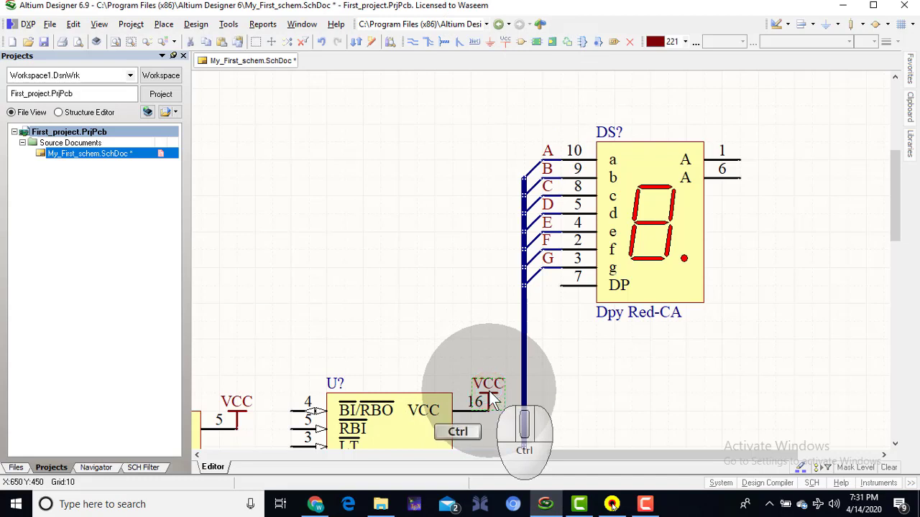
pyautogui.click(778, 155)
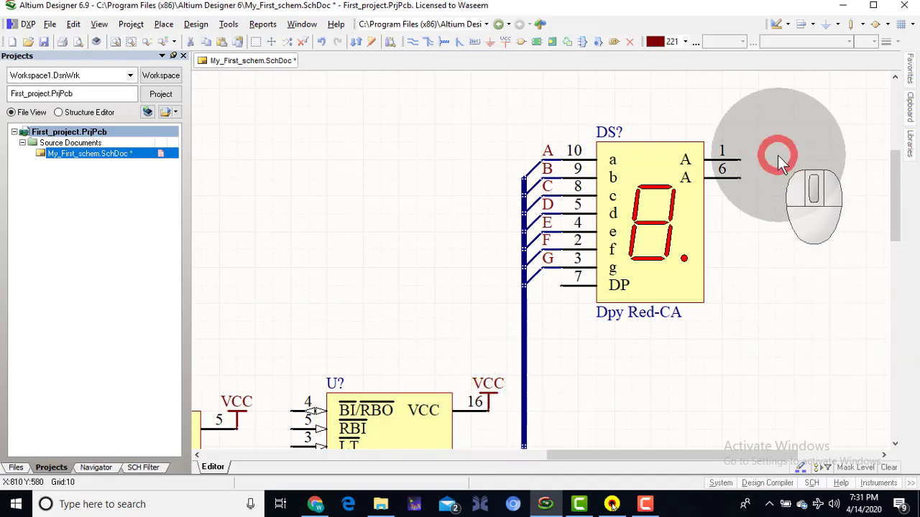
pyautogui.hotkey('ctrl', 'v')
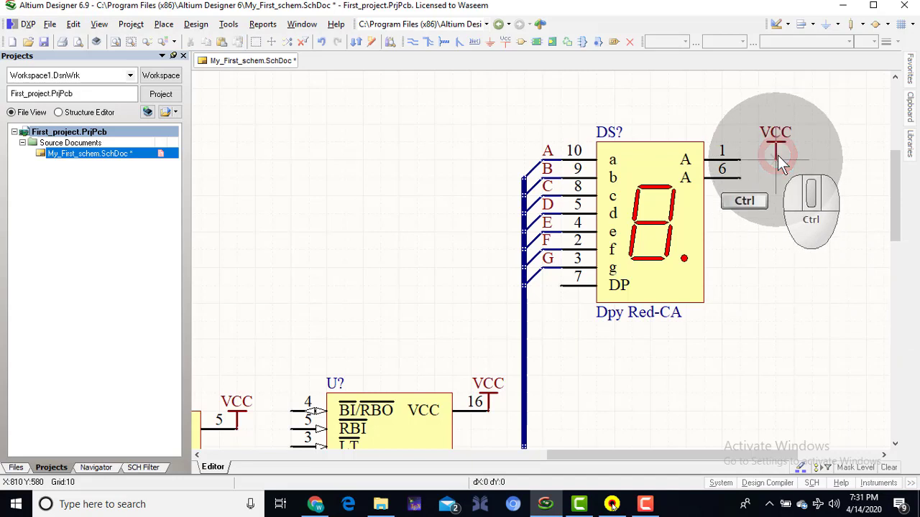
pyautogui.click(741, 150)
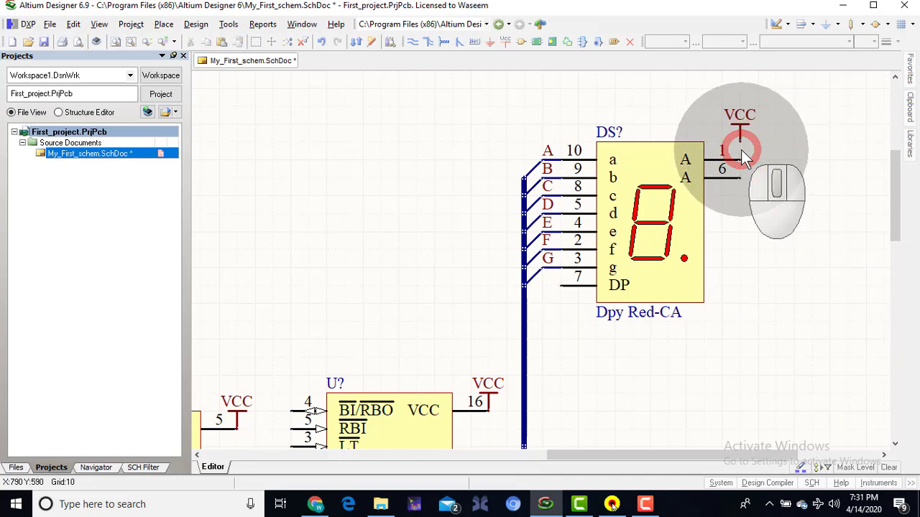
pyautogui.rightClick(741, 150)
pyautogui.click(761, 128)
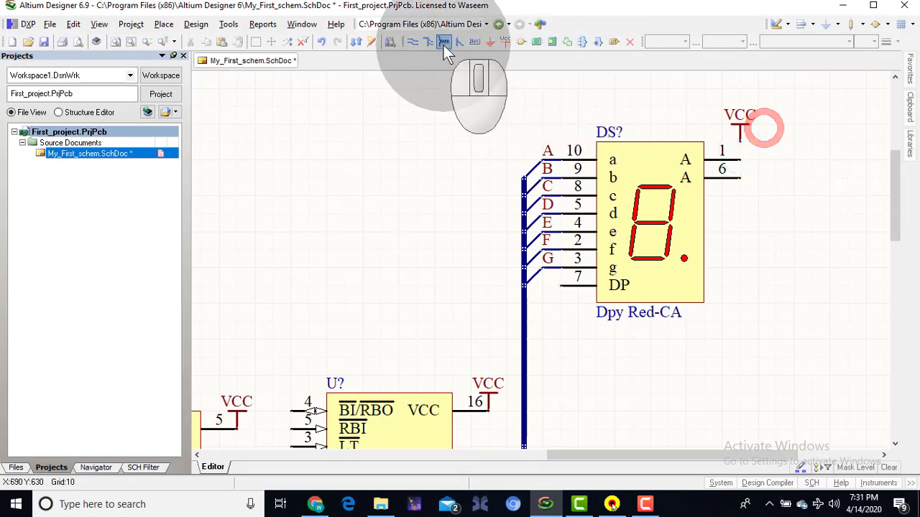
# Wire the VCC power port to pins 1 and 6 of the Dpy Red-CA display
pyautogui.click(412, 41)
pyautogui.click(740, 140)
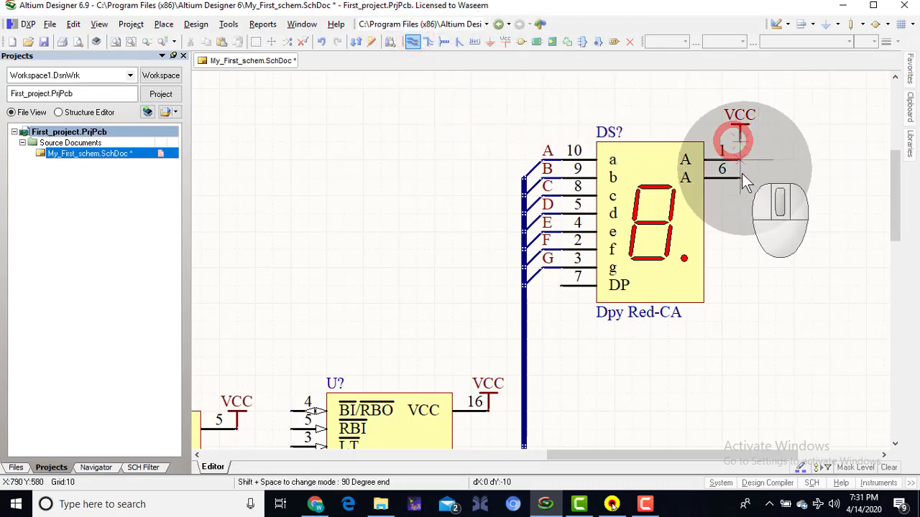
pyautogui.click(741, 176)
pyautogui.rightClick(795, 202)
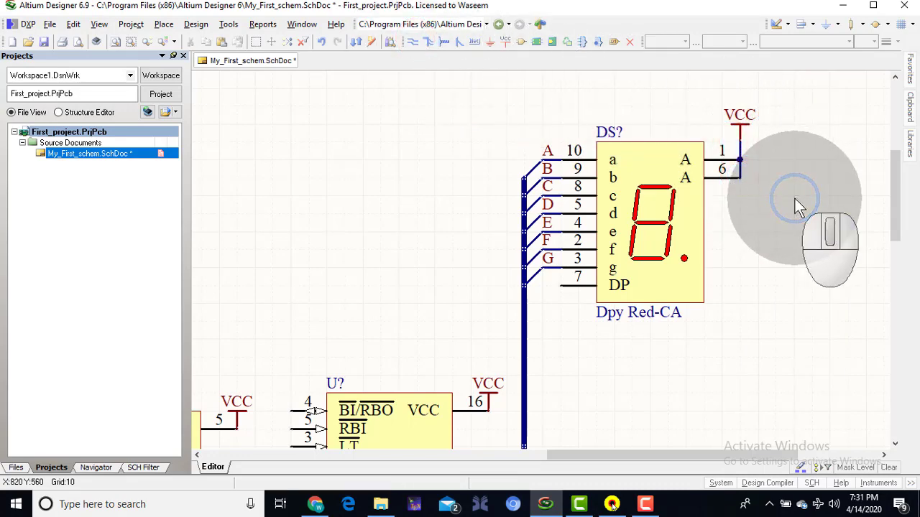
# Move Header 2 up and to the left so that it sits beside the LM7805CT regulator
pyautogui.hotkey('ctrl', 'pagedown')
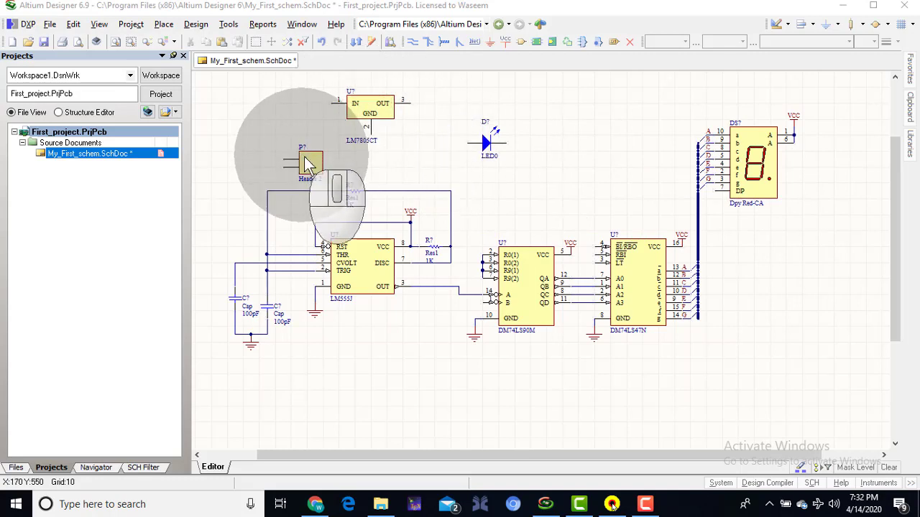
pyautogui.moveTo(314, 160); pyautogui.dragTo(268, 124)
pyautogui.moveTo(304, 157); pyautogui.dragTo(363, 203, button='right')
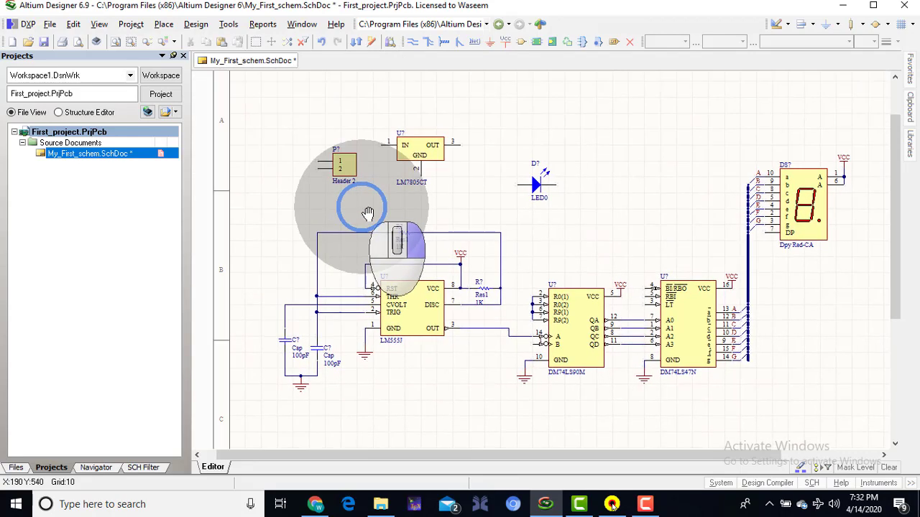
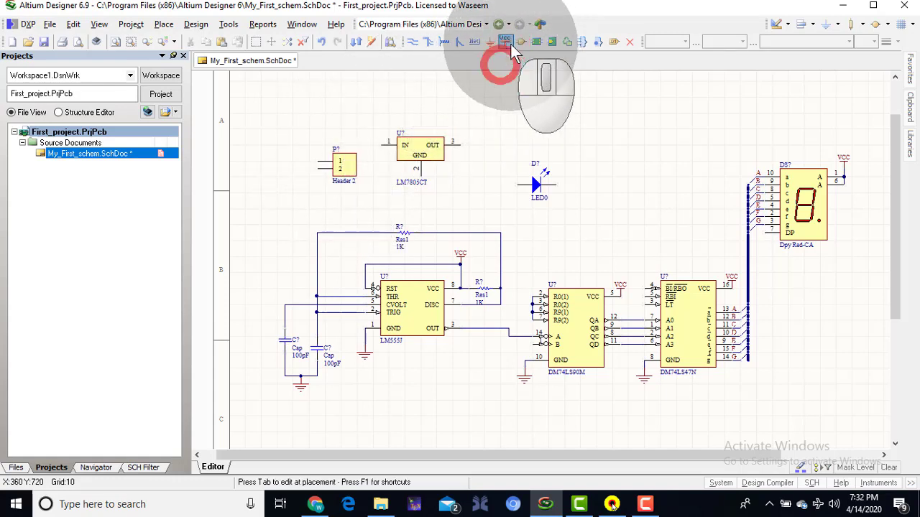
# Place a power port above Header 2 pin 1, set its net to +12V and show its net name
pyautogui.click(311, 156)
pyautogui.rightClick(296, 186)
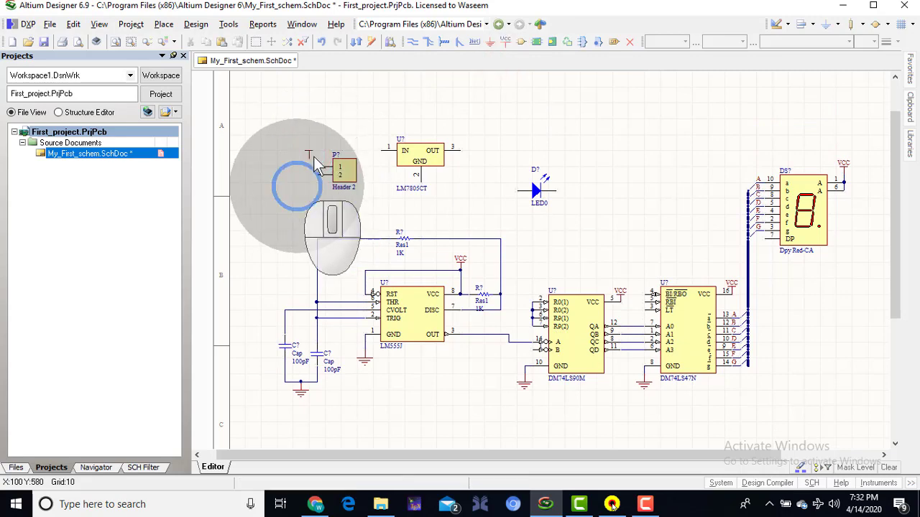
pyautogui.doubleClick(311, 156)
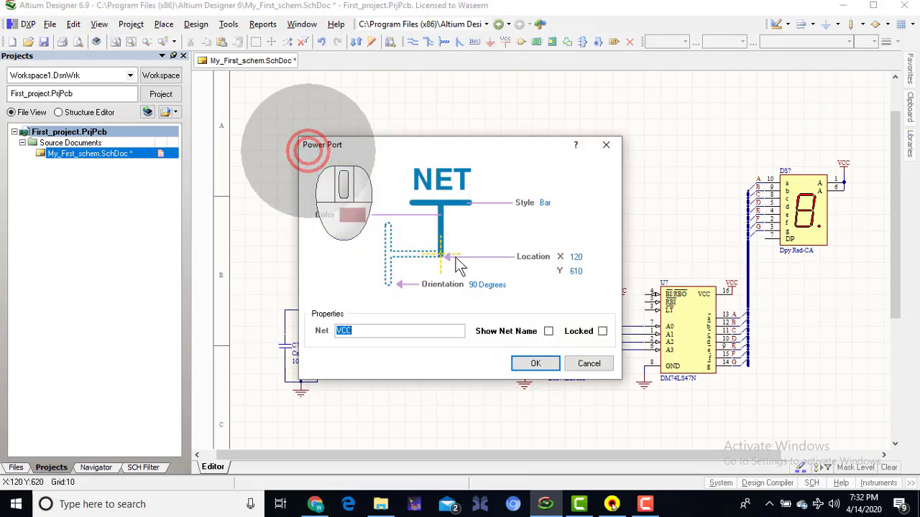
pyautogui.write('+')
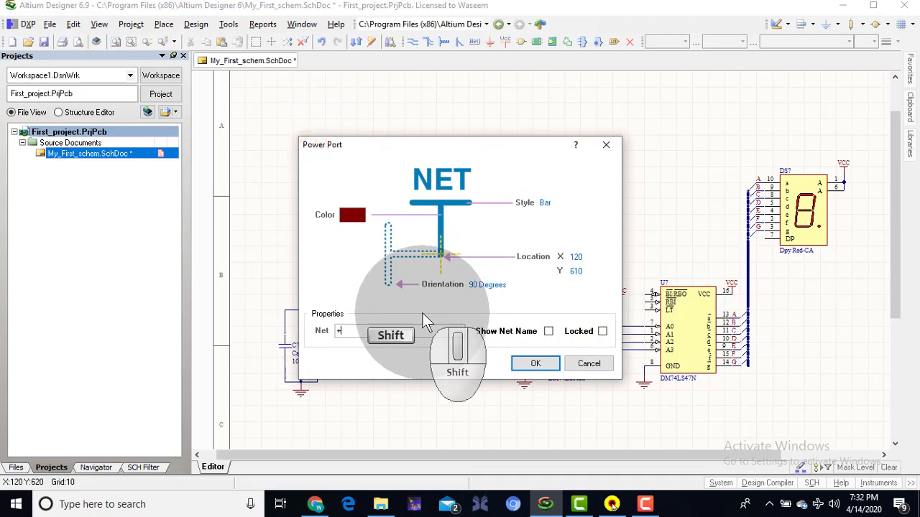
pyautogui.write('12V')
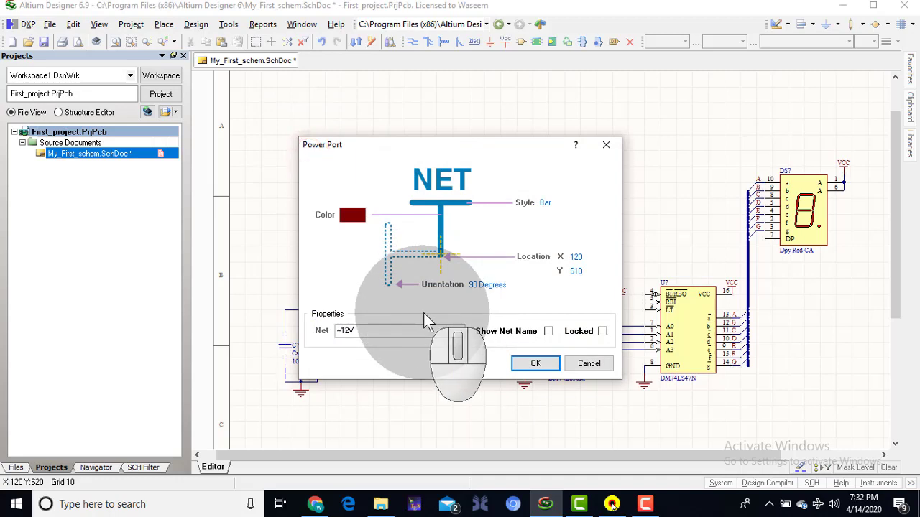
pyautogui.click(547, 331)
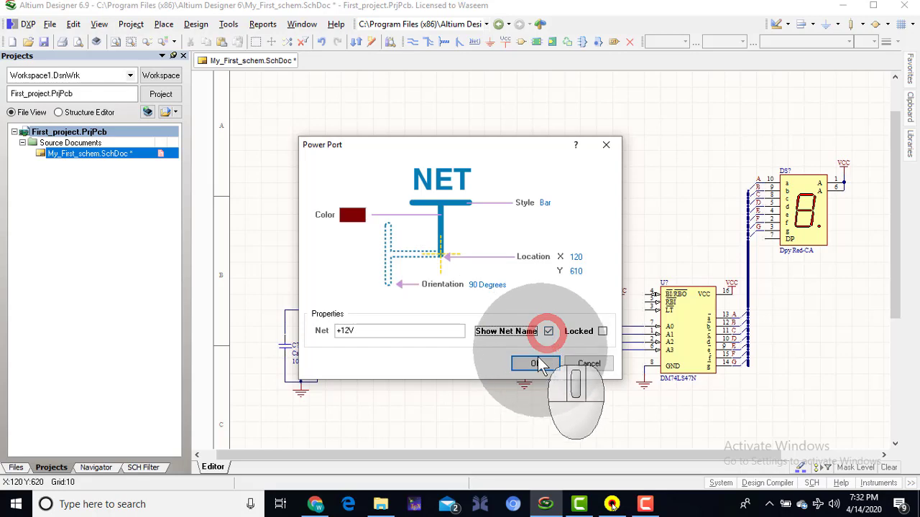
pyautogui.click(534, 363)
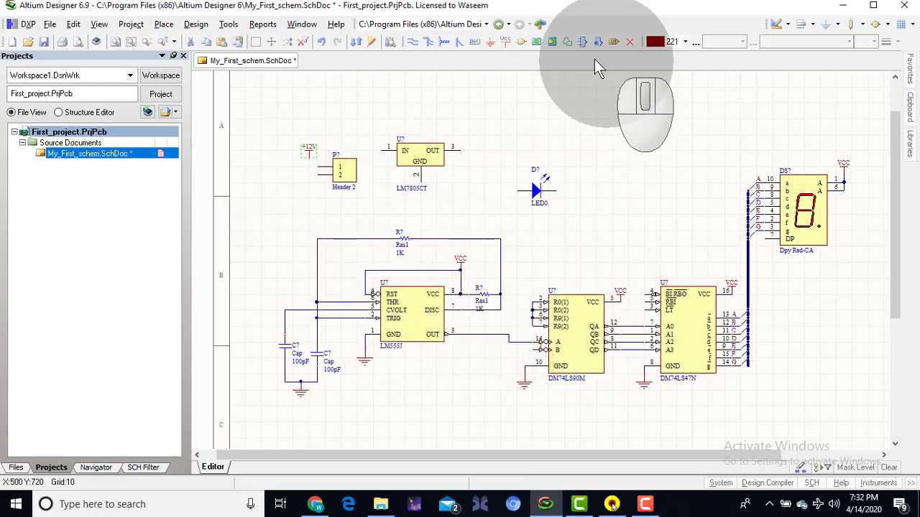
# Place a ground power port below Header 2 pin 2, in line with the +12V port
pyautogui.click(491, 45)
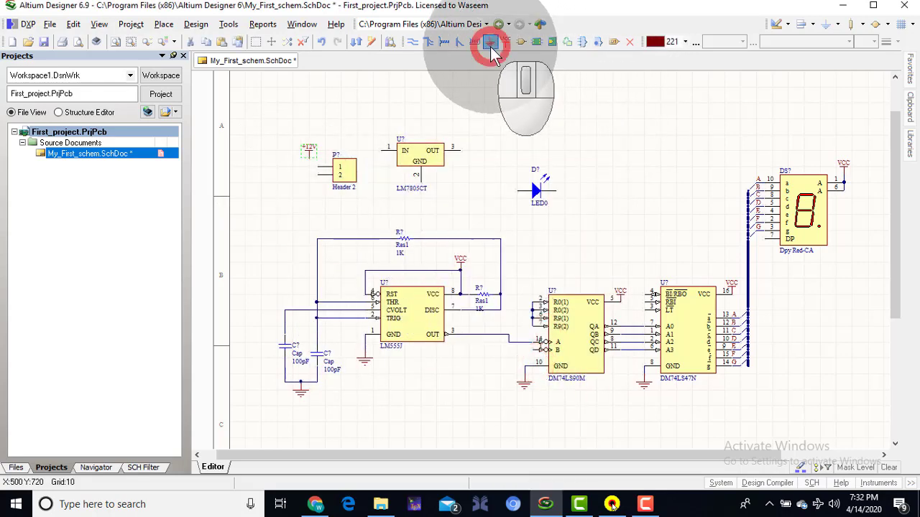
pyautogui.click(309, 180)
pyautogui.rightClick(300, 196)
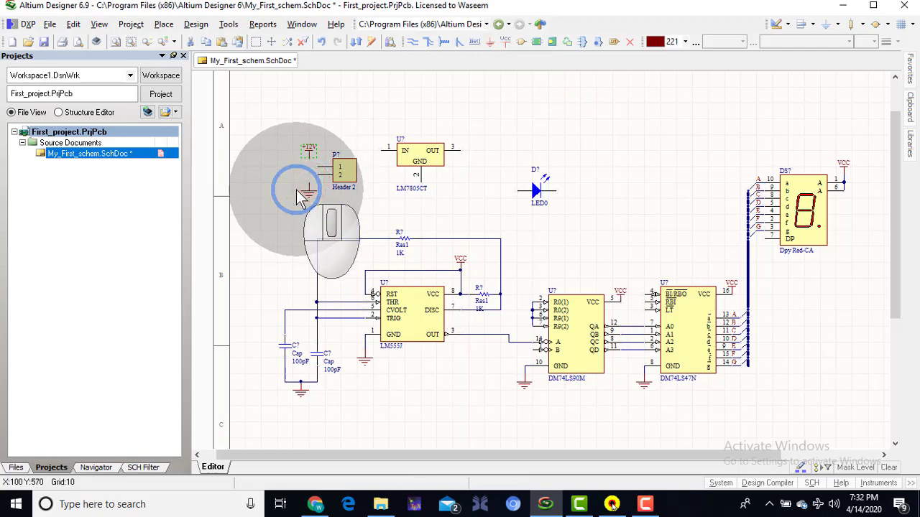
# Wire Header 2 pin 1 to the +12V port and pin 2 to the ground port
pyautogui.keyDown('ctrl'); pyautogui.scroll(4, 296, 190); pyautogui.keyUp('ctrl')
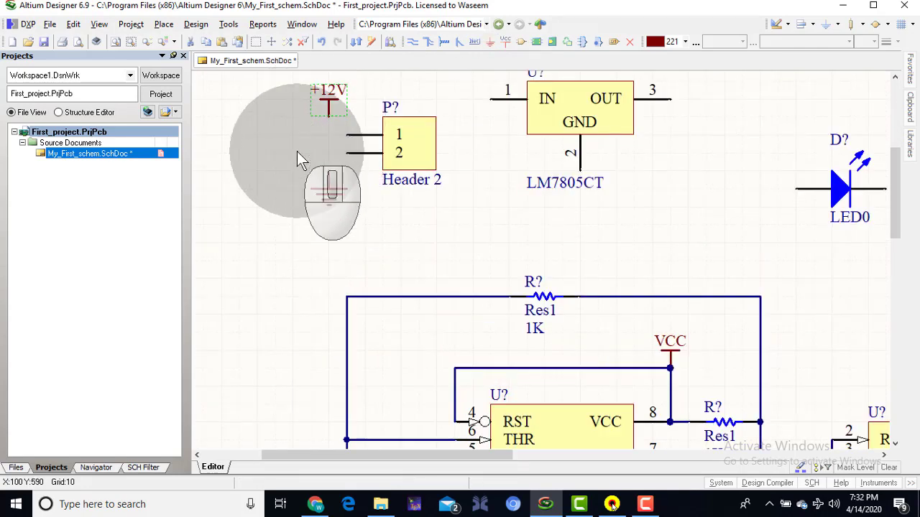
pyautogui.moveTo(296, 151); pyautogui.dragTo(366, 228, button='right')
pyautogui.press('p')
pyautogui.press('w')
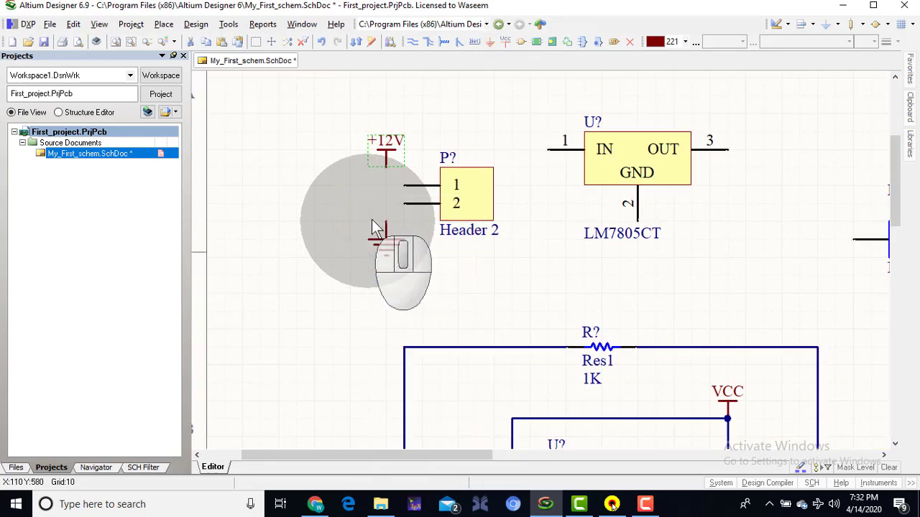
pyautogui.click(386, 171)
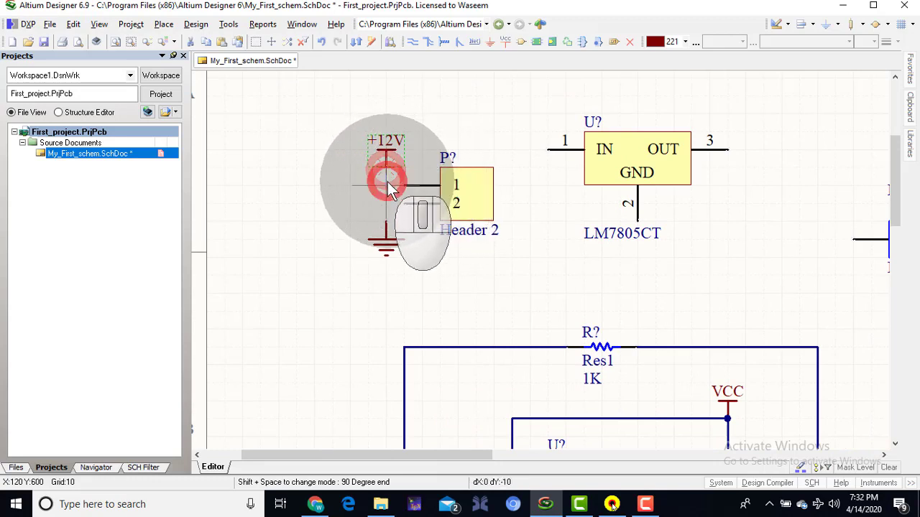
pyautogui.click(401, 184)
pyautogui.click(408, 206)
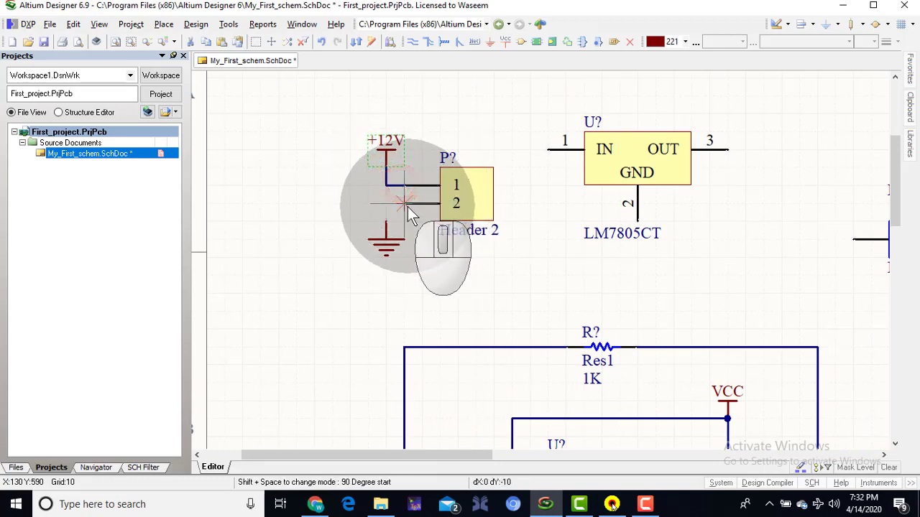
pyautogui.click(387, 216)
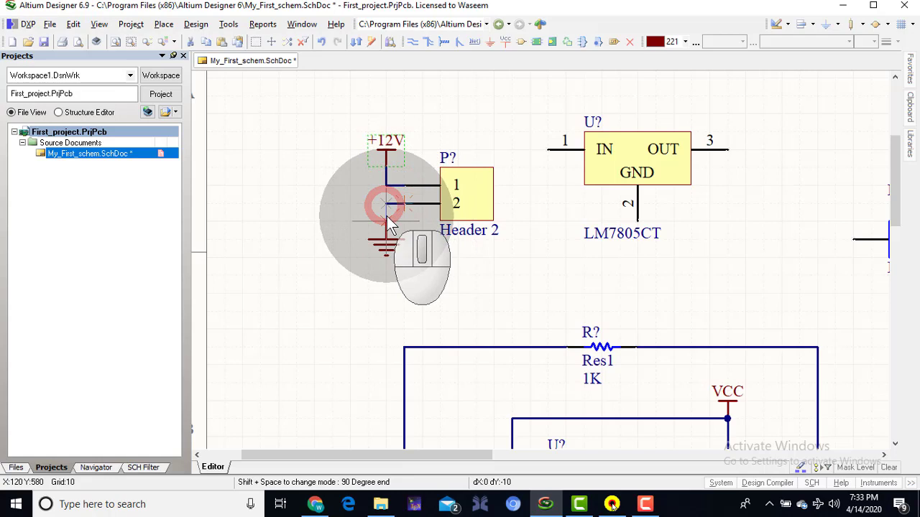
pyautogui.rightClick(346, 223)
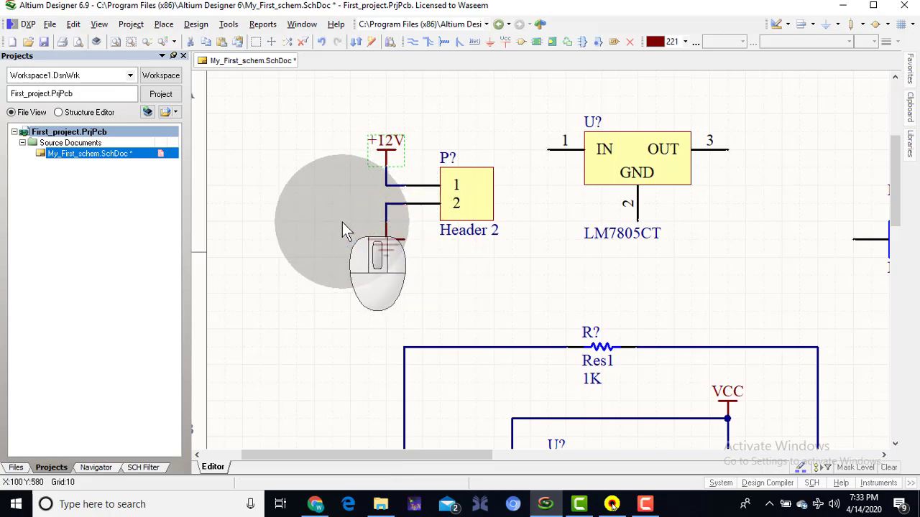
# Place a +12V power port beside LM7805CT pin 1 and a ground port below its pin 2
pyautogui.keyDown('ctrl'); pyautogui.scroll(-1, 341, 222); pyautogui.keyUp('ctrl')
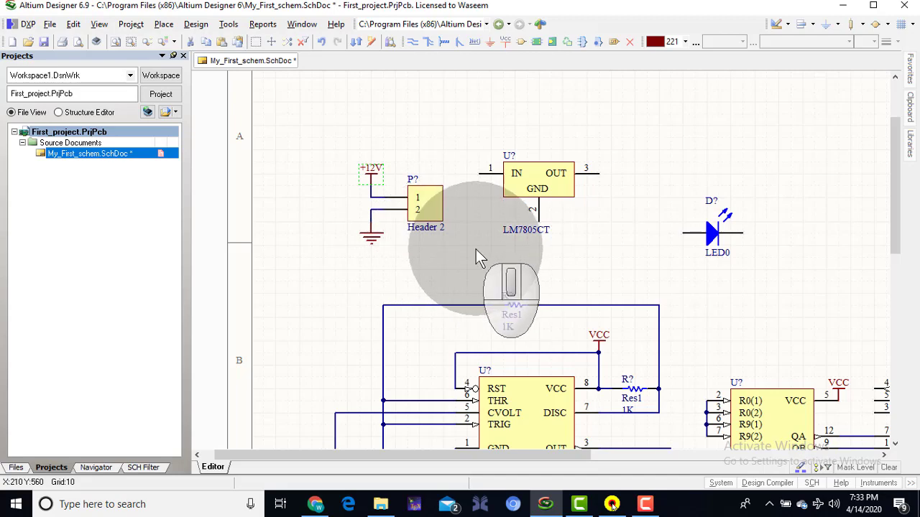
pyautogui.moveTo(476, 249); pyautogui.dragTo(361, 245, button='right')
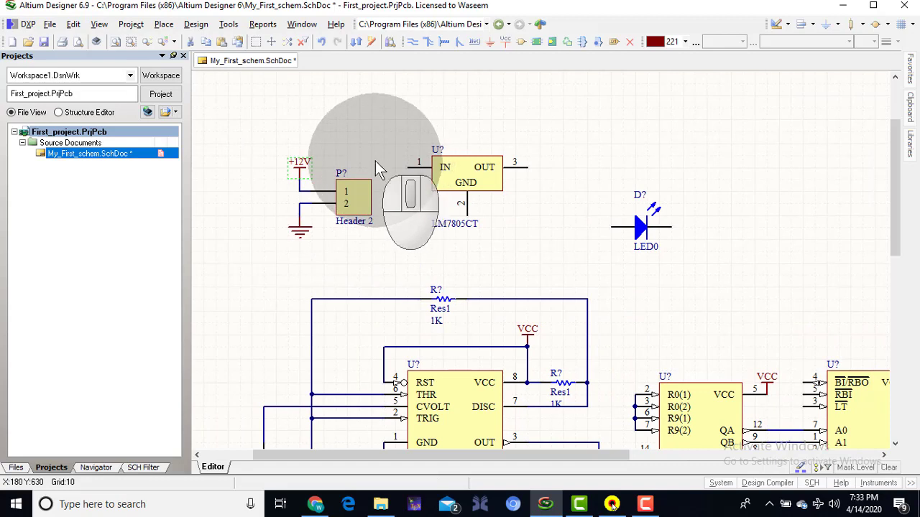
pyautogui.click(507, 44)
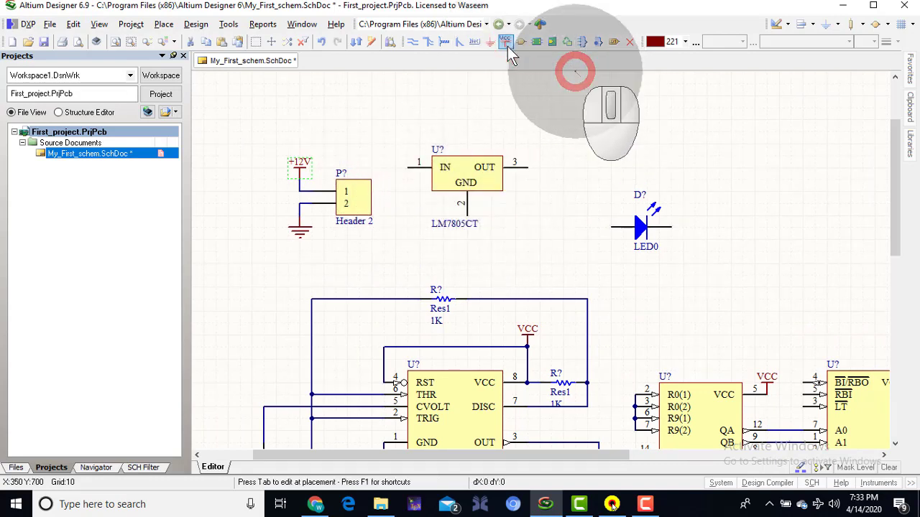
pyautogui.click(401, 160)
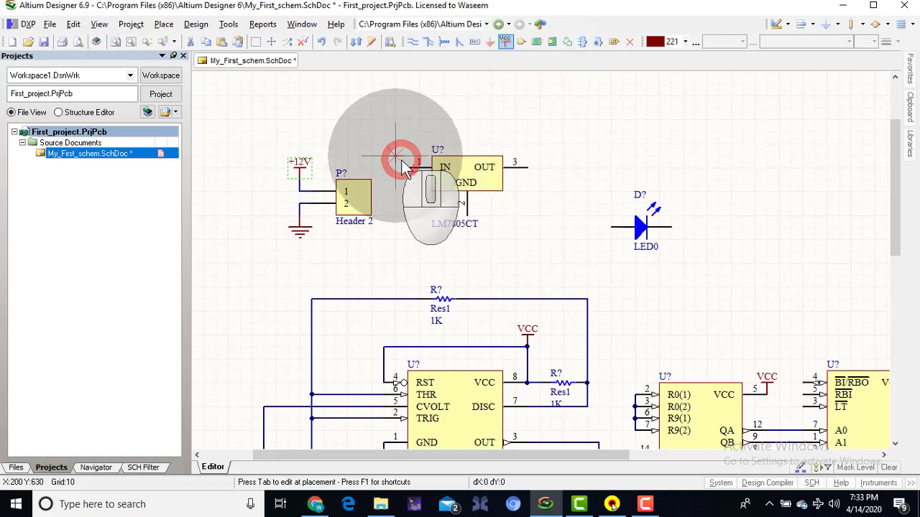
pyautogui.rightClick(432, 138)
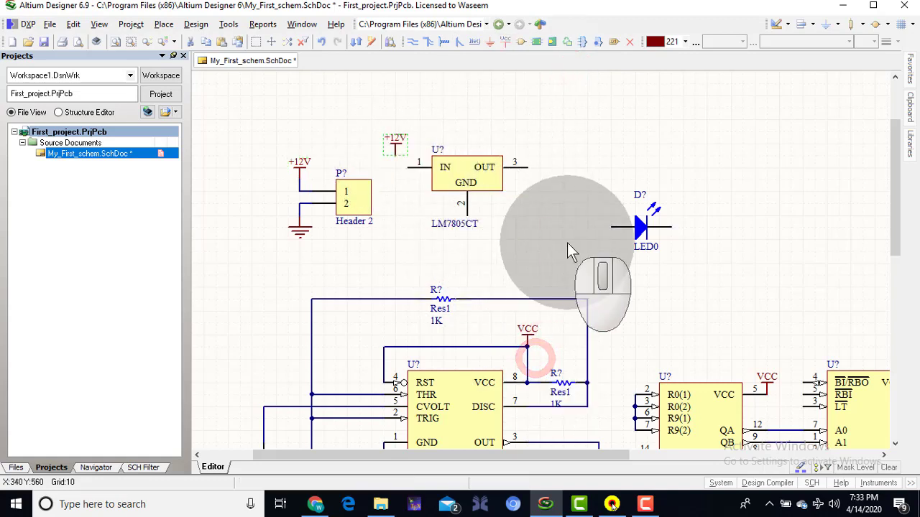
pyautogui.rightClick(567, 243)
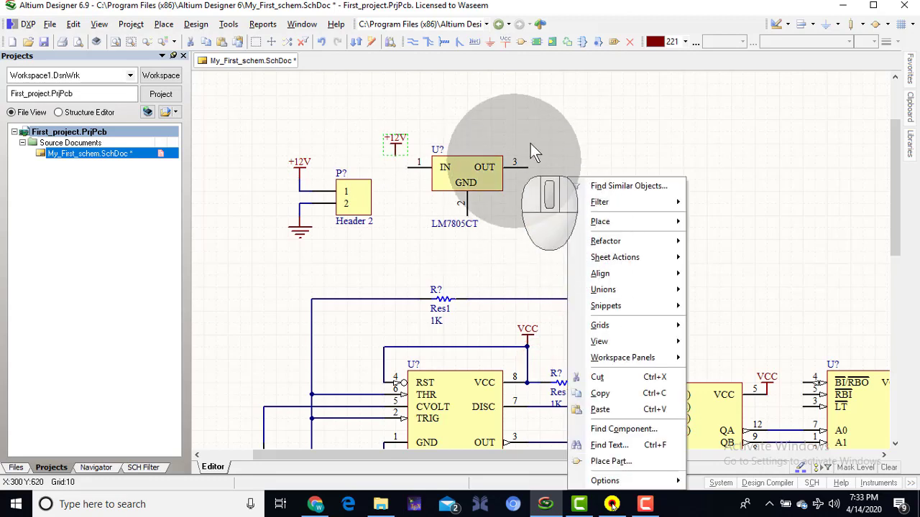
pyautogui.click(490, 42)
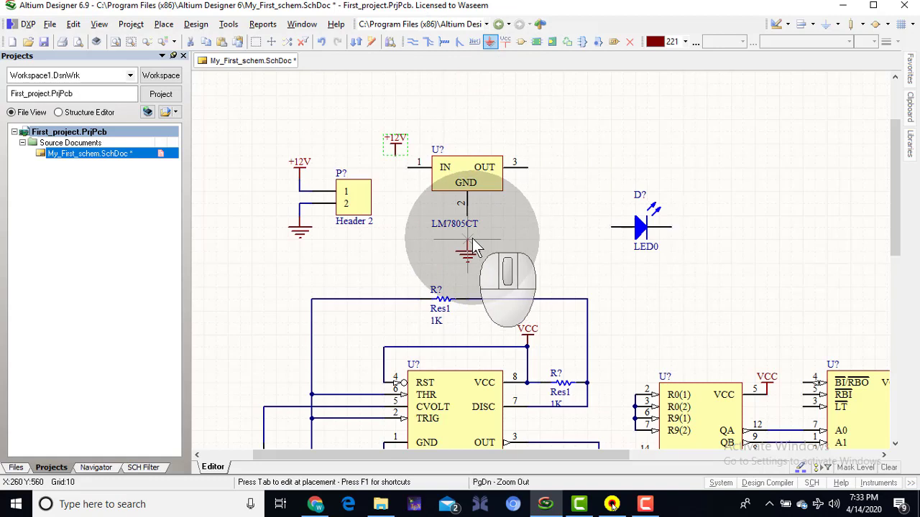
pyautogui.click(470, 239)
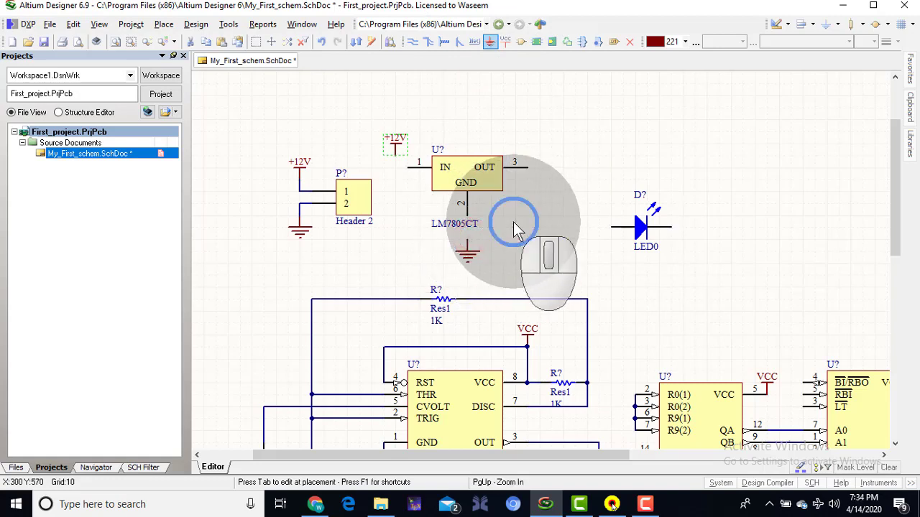
# Wire LM7805CT pin 2 to ground and pin 1 to +12V, and move the LM7805CT label left, clear of the ground wire
pyautogui.press('p')
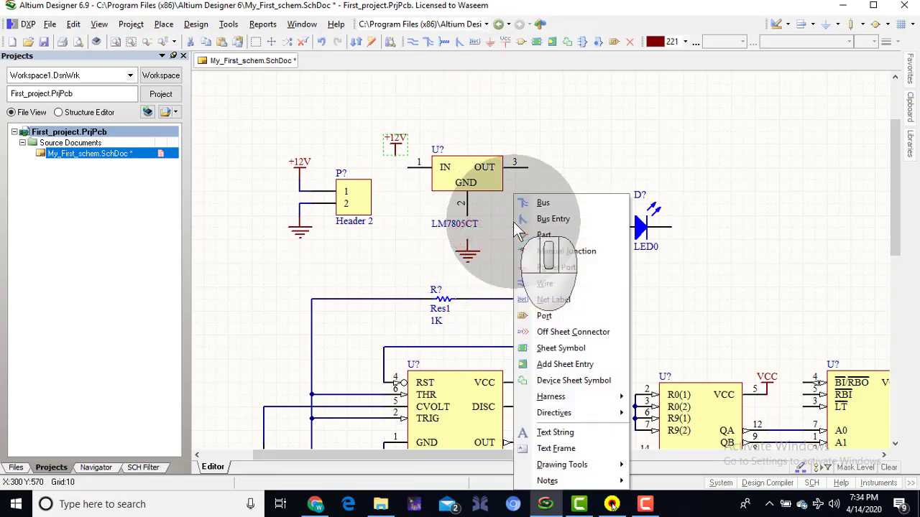
pyautogui.press('w')
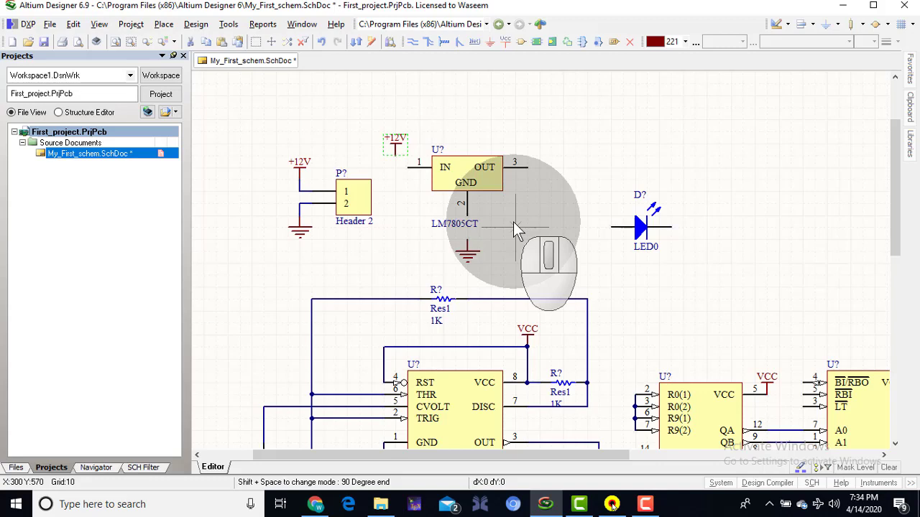
pyautogui.click(467, 208)
pyautogui.click(468, 240)
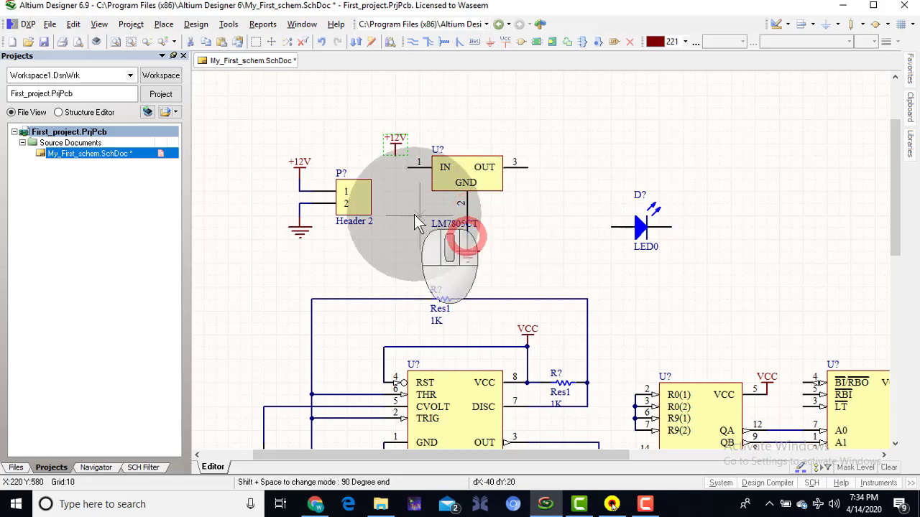
pyautogui.click(397, 159)
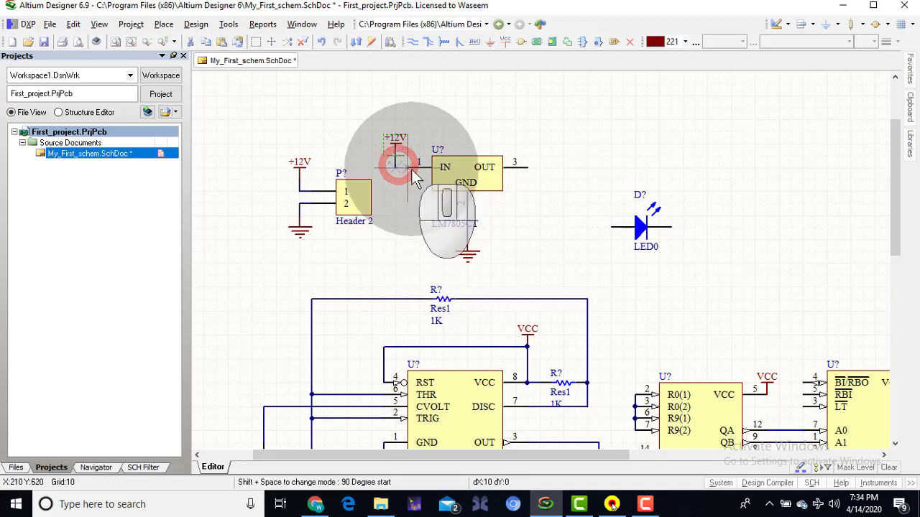
pyautogui.click(410, 167)
pyautogui.rightClick(403, 219)
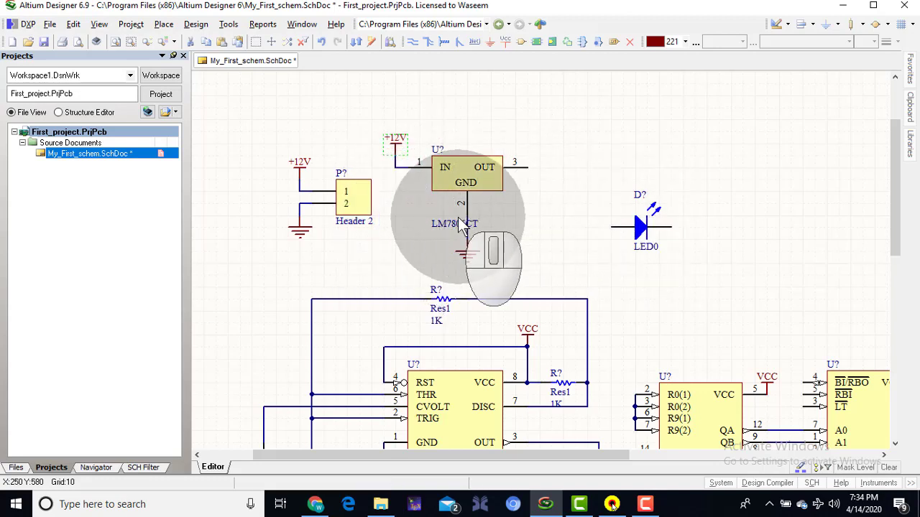
pyautogui.moveTo(456, 224); pyautogui.dragTo(445, 224)
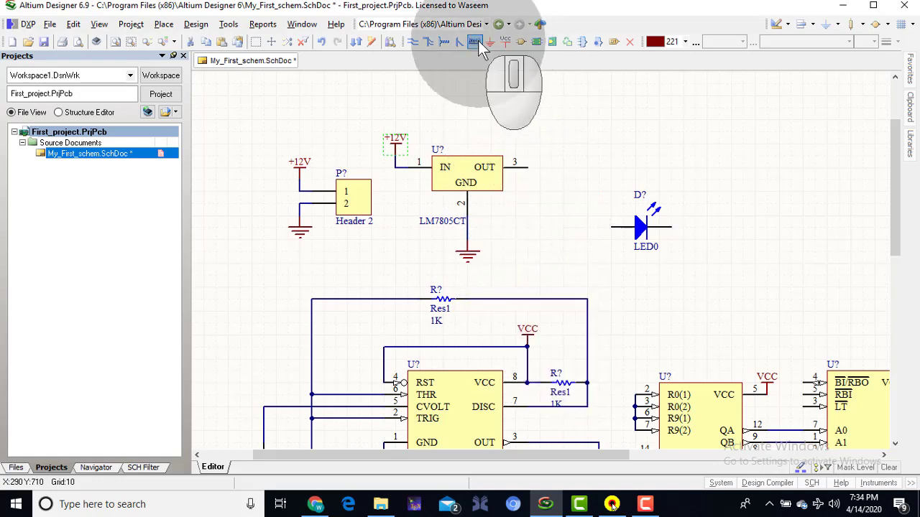
# Place a VCC power port directly on the end of LM7805CT output pin 3
pyautogui.click(529, 167)
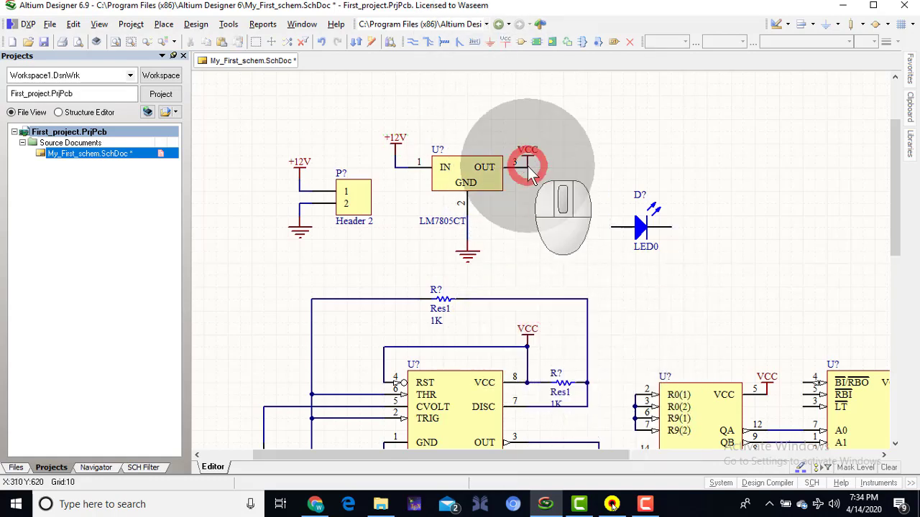
pyautogui.rightClick(572, 170)
pyautogui.rightClick(573, 170)
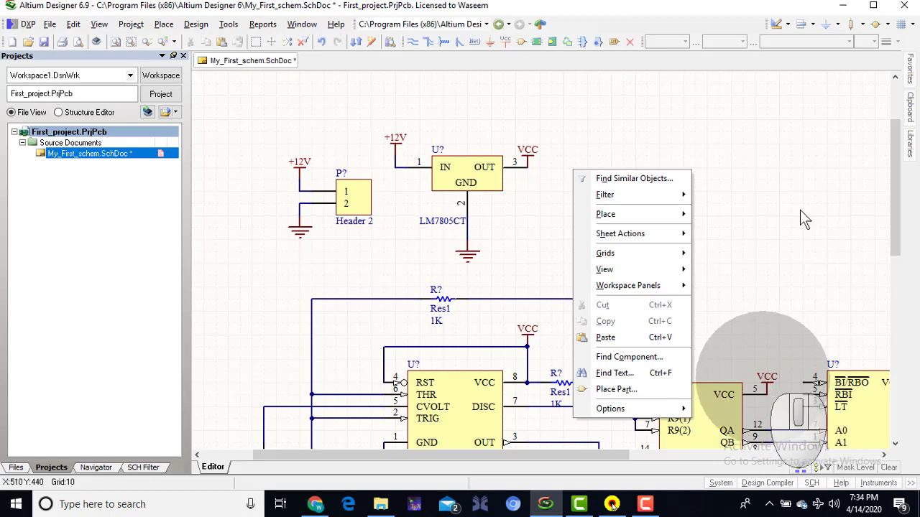
# Delete the LED0 component from the empty area to the right of LM7805CT
pyautogui.rightClick(785, 165)
pyautogui.rightClick(785, 165)
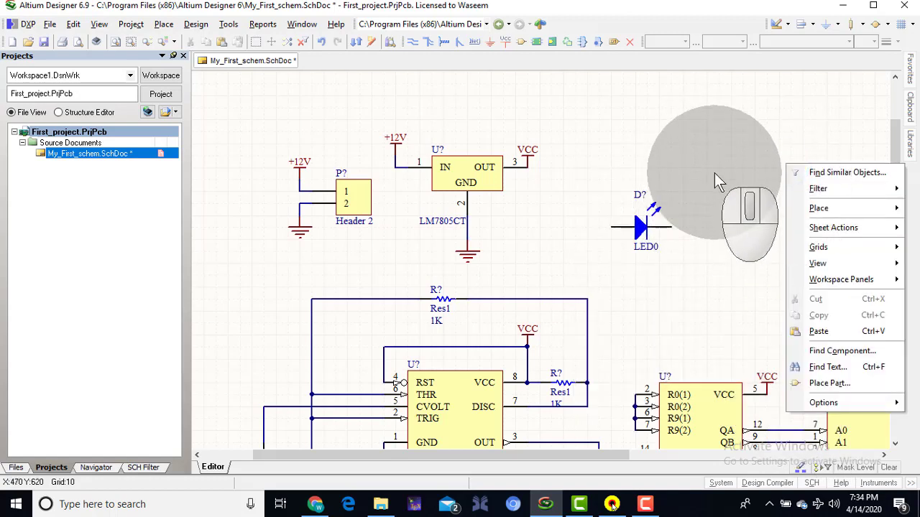
pyautogui.click(715, 173)
pyautogui.keyDown('ctrl'); pyautogui.scroll(2, 714, 173); pyautogui.keyUp('ctrl')
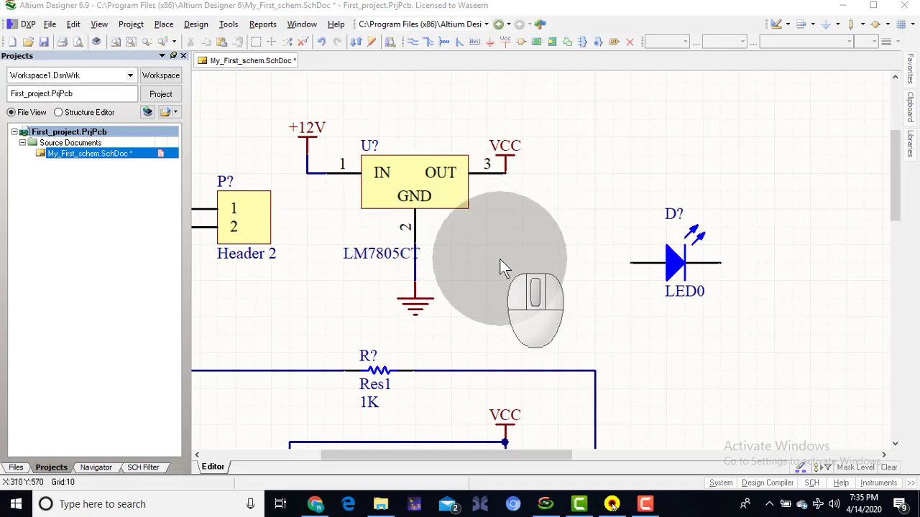
pyautogui.click(679, 265)
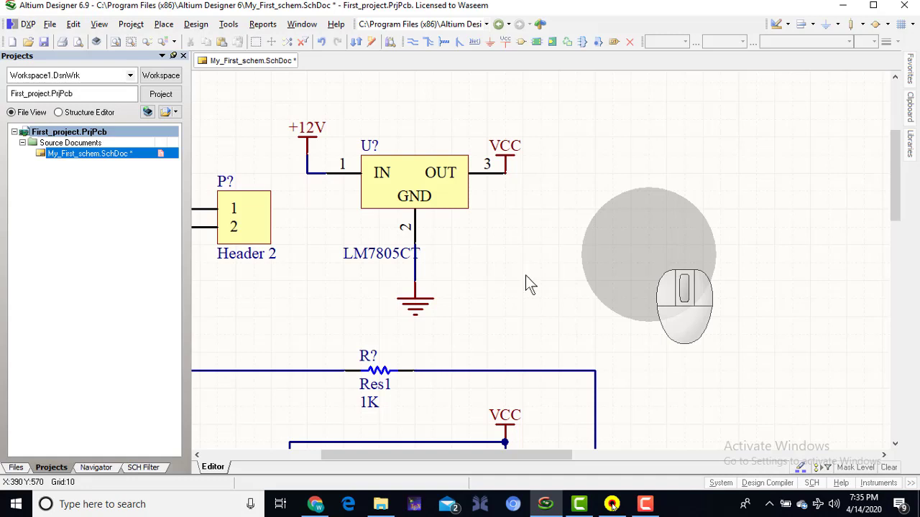
# Set the designator of the LM7805CT regulator to U1
pyautogui.moveTo(292, 280); pyautogui.dragTo(428, 286, button='right')
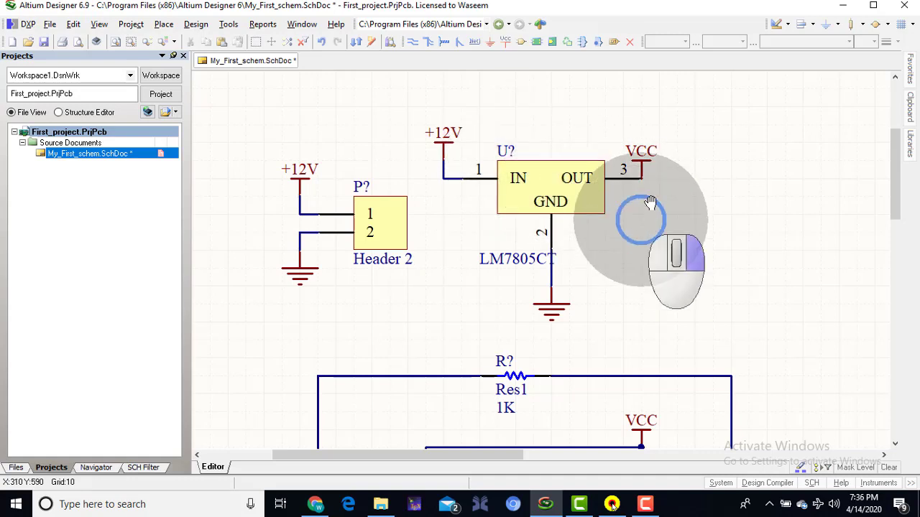
pyautogui.moveTo(641, 219); pyautogui.dragTo(648, 179, button='right')
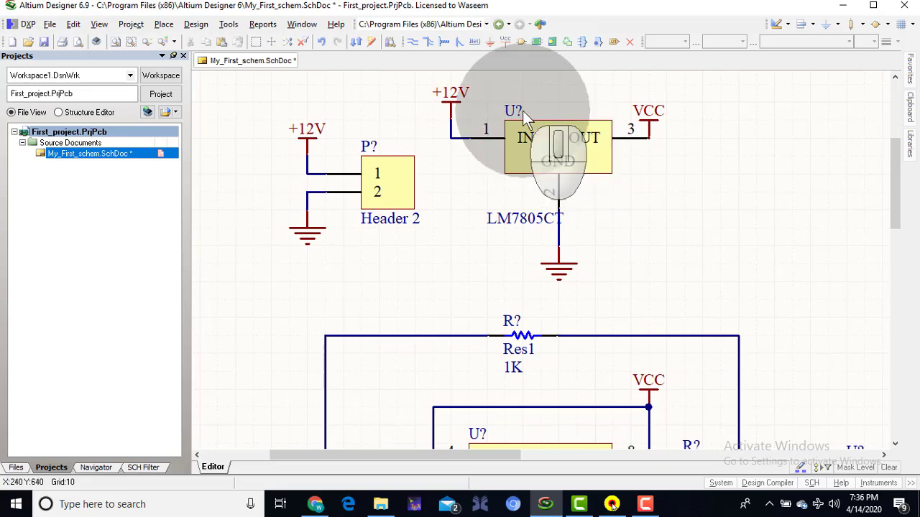
pyautogui.moveTo(680, 321); pyautogui.dragTo(695, 218, button='right')
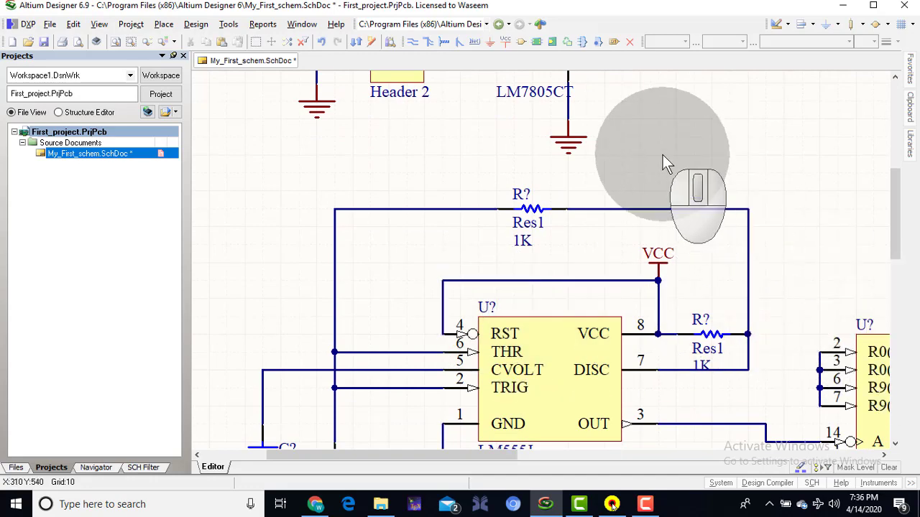
pyautogui.moveTo(663, 154); pyautogui.dragTo(658, 296, button='right')
pyautogui.click(489, 388)
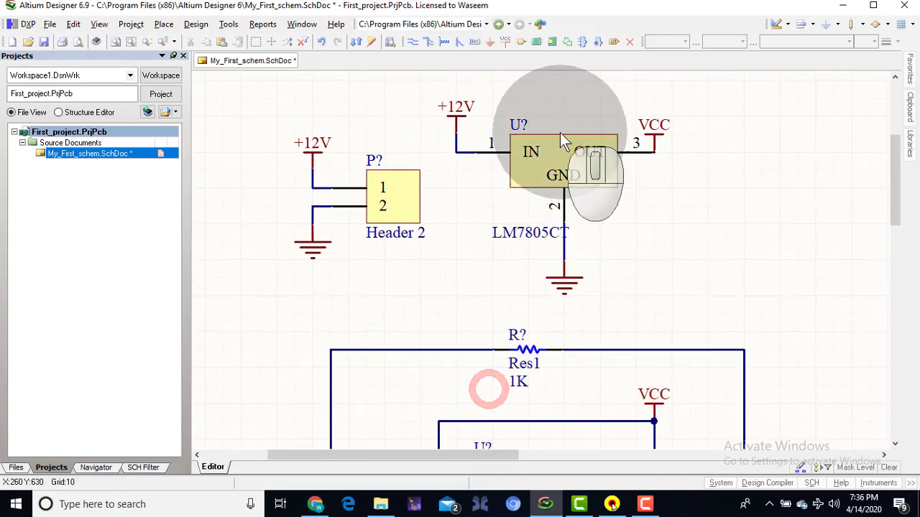
pyautogui.doubleClick(519, 129)
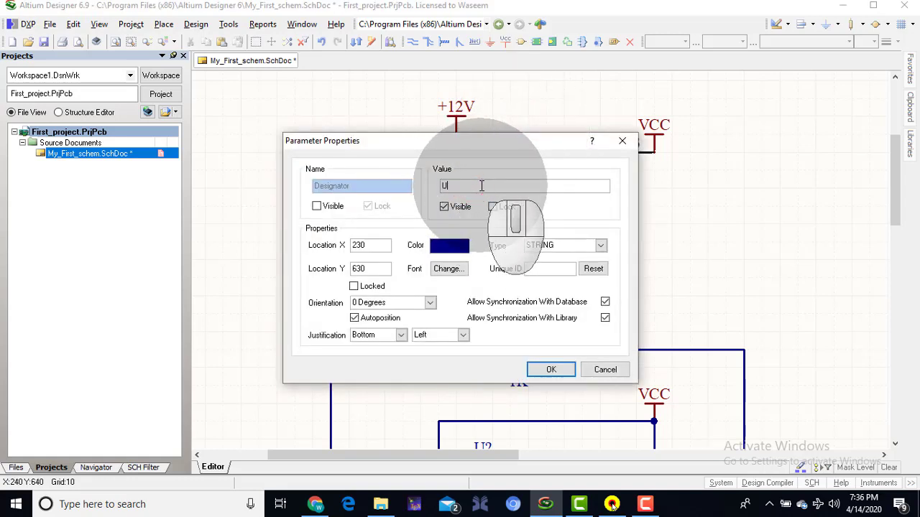
pyautogui.press('Return')
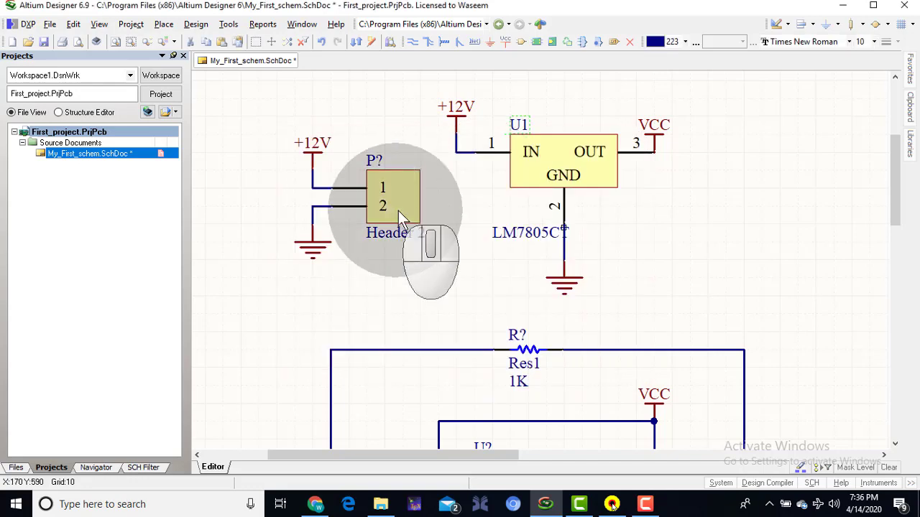
# Set the designator of the Header 2 connector to P1
pyautogui.rightClick(431, 306)
pyautogui.click(376, 161)
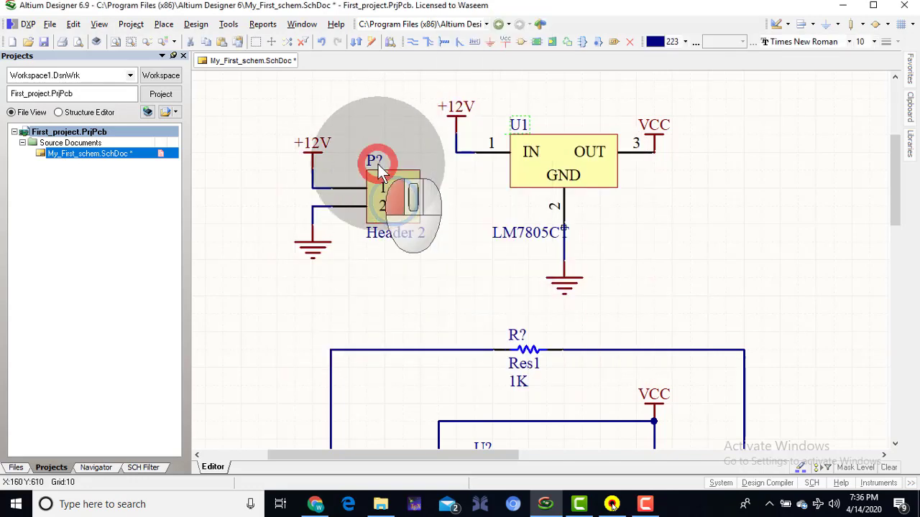
pyautogui.doubleClick(378, 164)
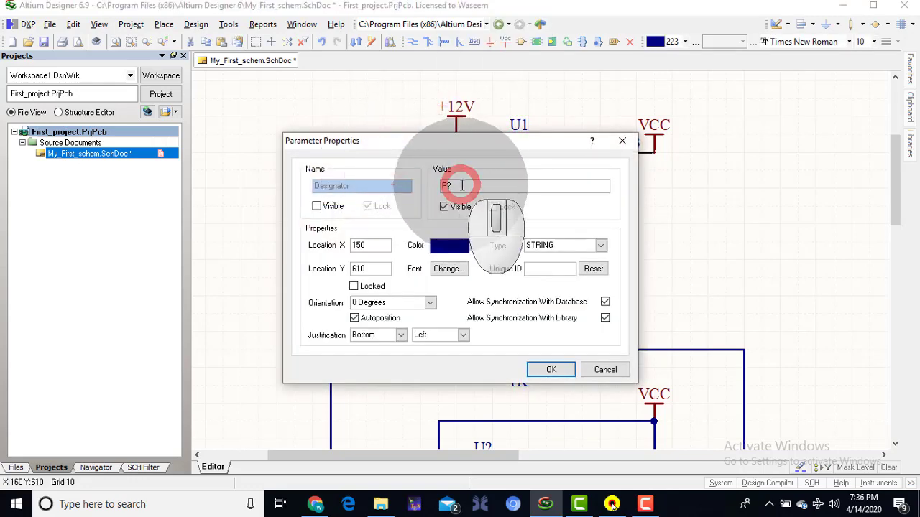
pyautogui.press('Return')
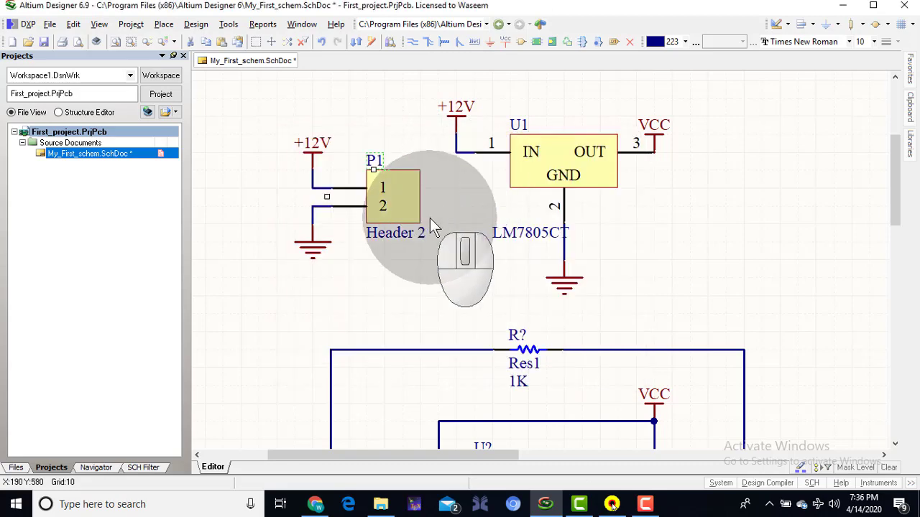
# Set the designator of the 1K resistor above the LM555J to R1
pyautogui.rightClick(468, 309)
pyautogui.moveTo(479, 278); pyautogui.dragTo(476, 141, button='right')
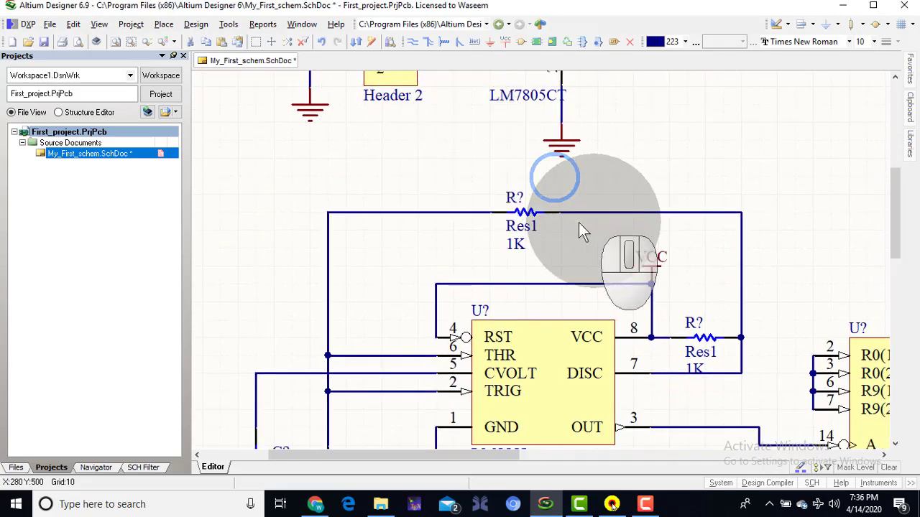
pyautogui.doubleClick(516, 195)
pyautogui.click(515, 187)
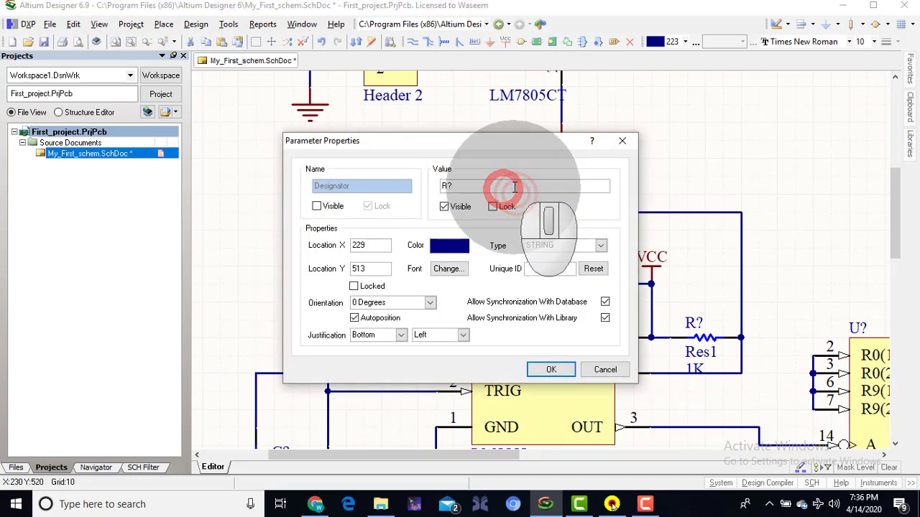
pyautogui.press('Return')
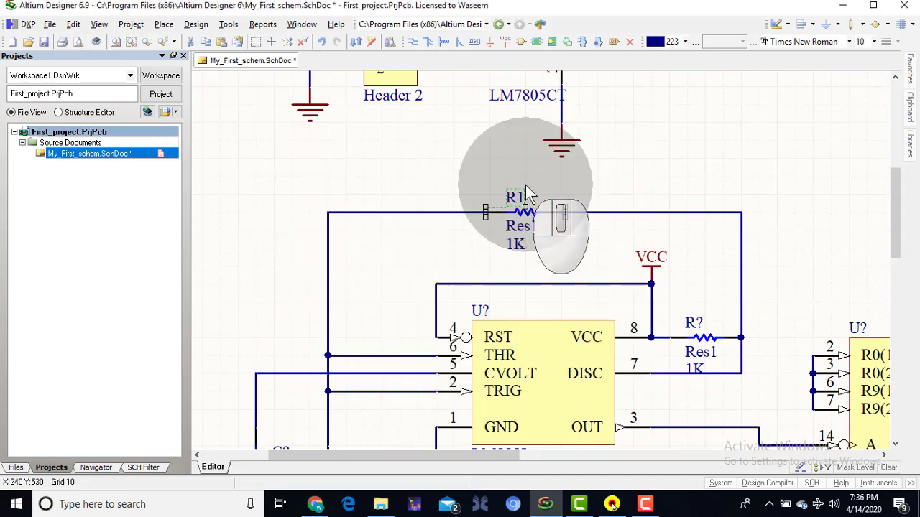
# Set the designator of the LM555J timer to U2
pyautogui.doubleClick(486, 311)
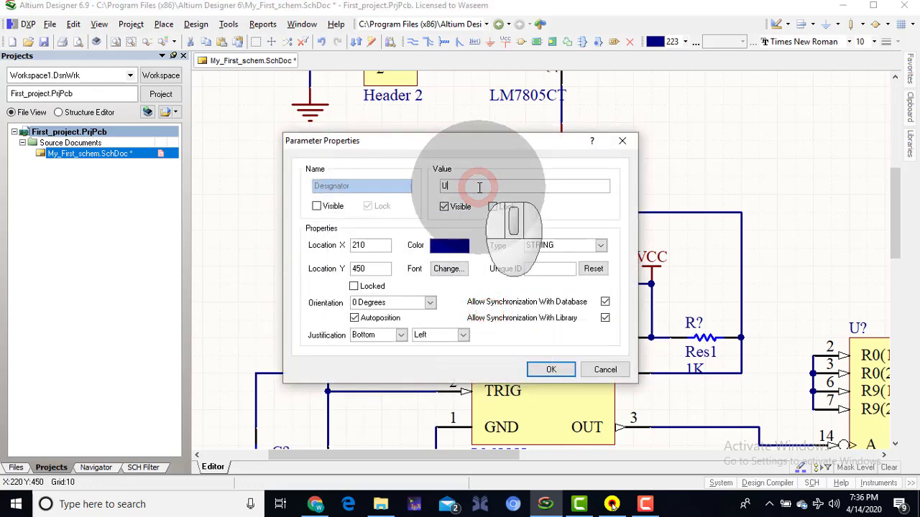
pyautogui.write('U2')
pyautogui.press('Return')
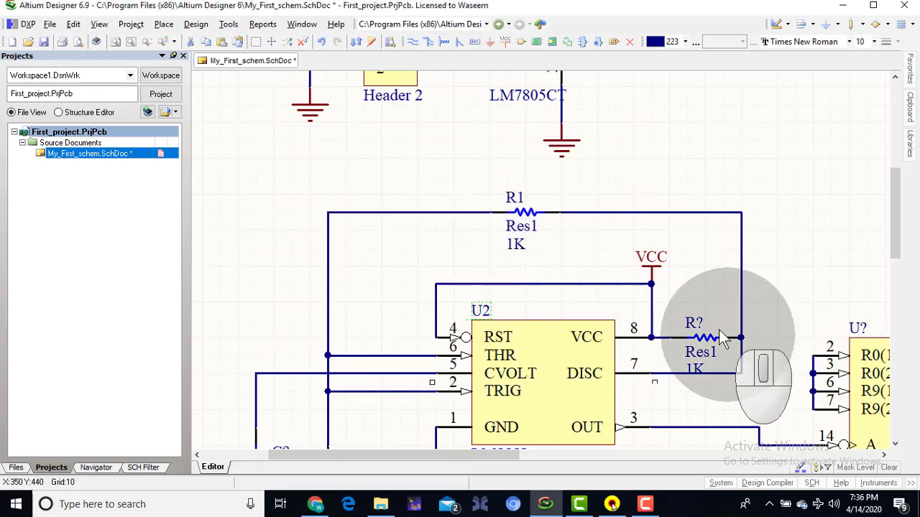
# Set the designator of the 1K resistor beside the LM555J's VCC pin to R2
pyautogui.moveTo(711, 286); pyautogui.dragTo(692, 214, button='right')
pyautogui.doubleClick(685, 250)
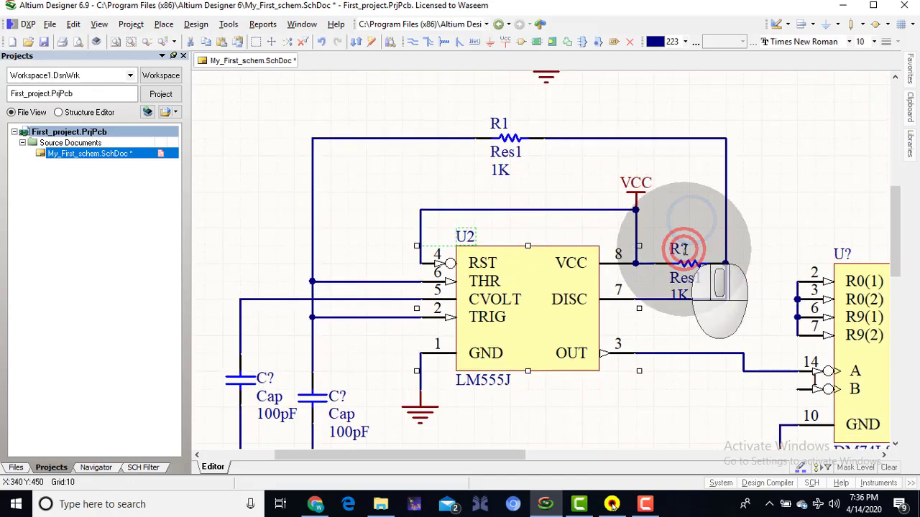
pyautogui.click(477, 186)
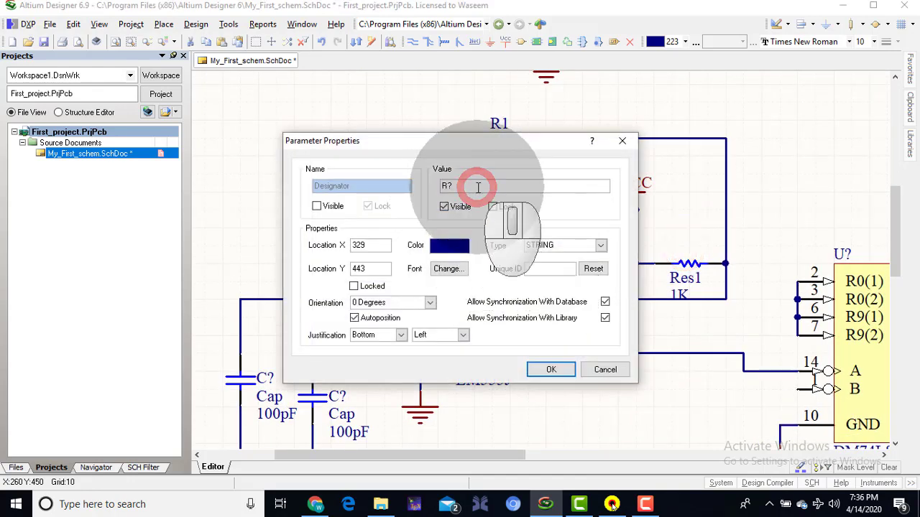
pyautogui.write('2')
pyautogui.press('Return')
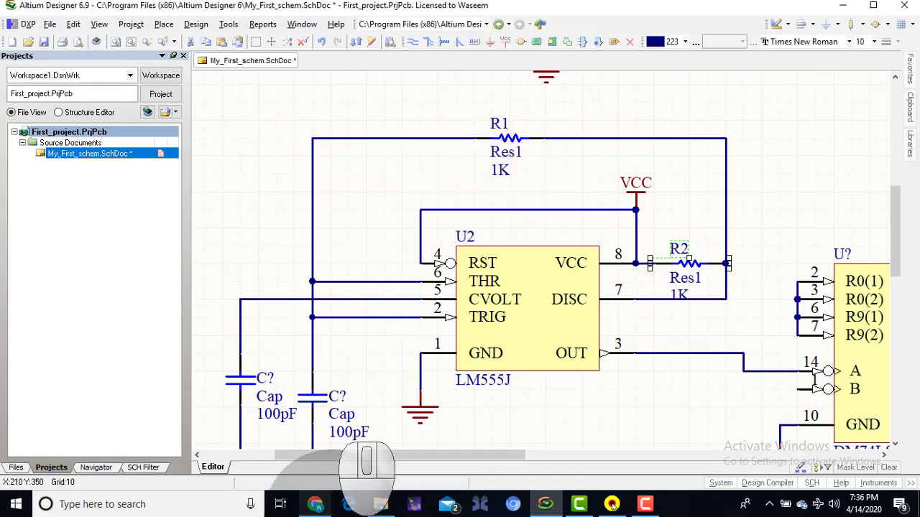
# Set the designator of the DM74LS90M counter to U3
pyautogui.moveTo(527, 391); pyautogui.dragTo(509, 317, button='right')
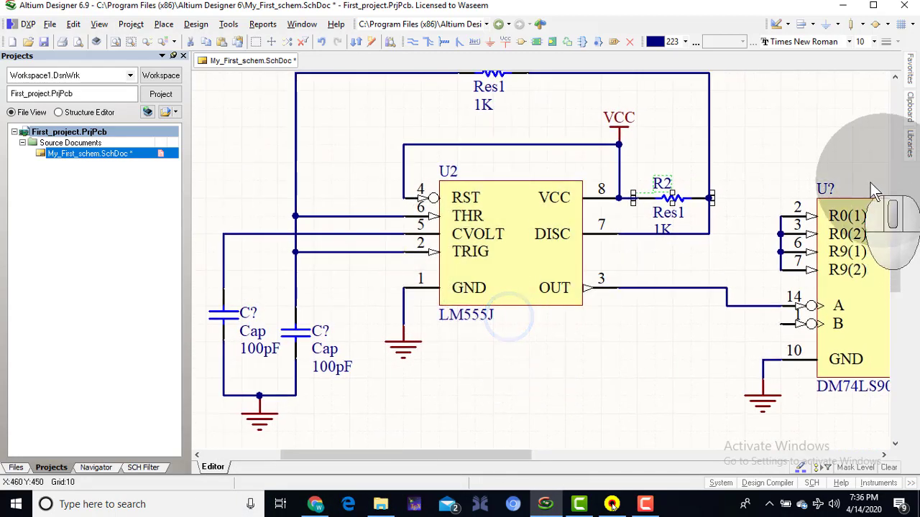
pyautogui.click(829, 189)
pyautogui.doubleClick(830, 188)
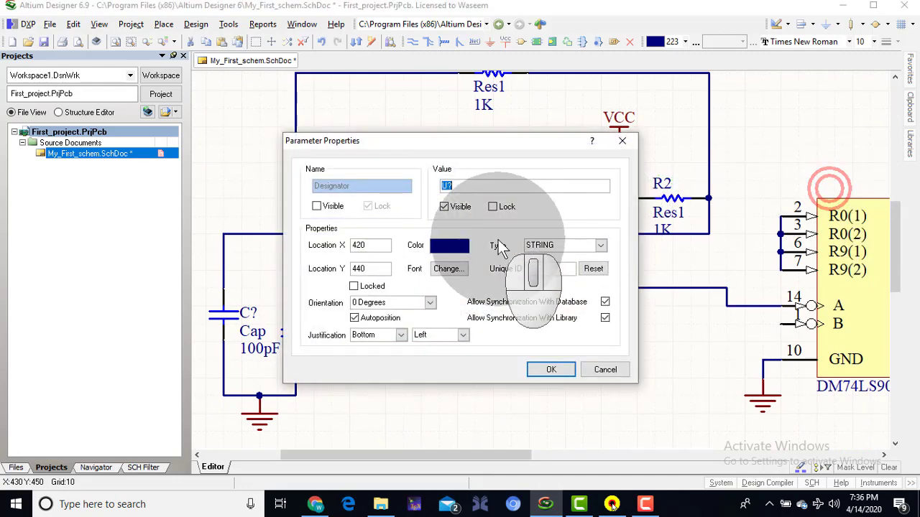
pyautogui.click(501, 184)
pyautogui.press('BackSpace')
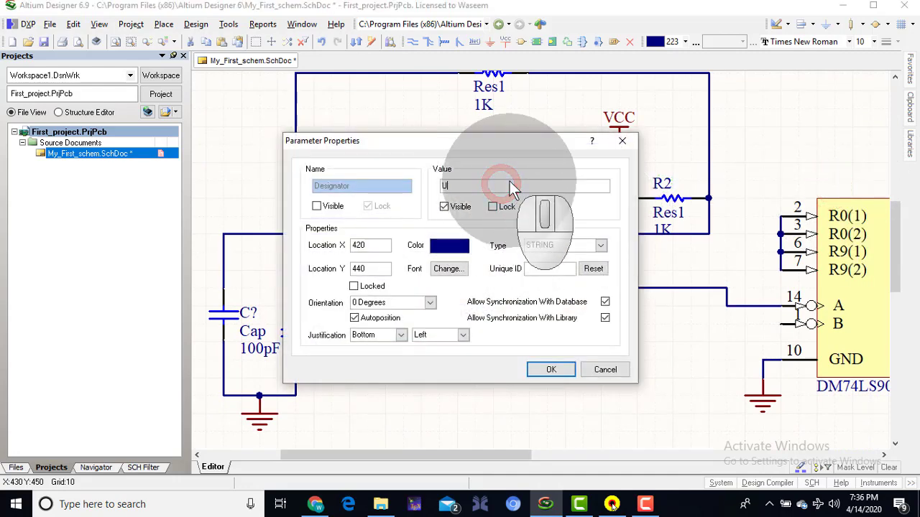
pyautogui.write('2')
pyautogui.press('BackSpace')
pyautogui.write('3')
pyautogui.press('Return')
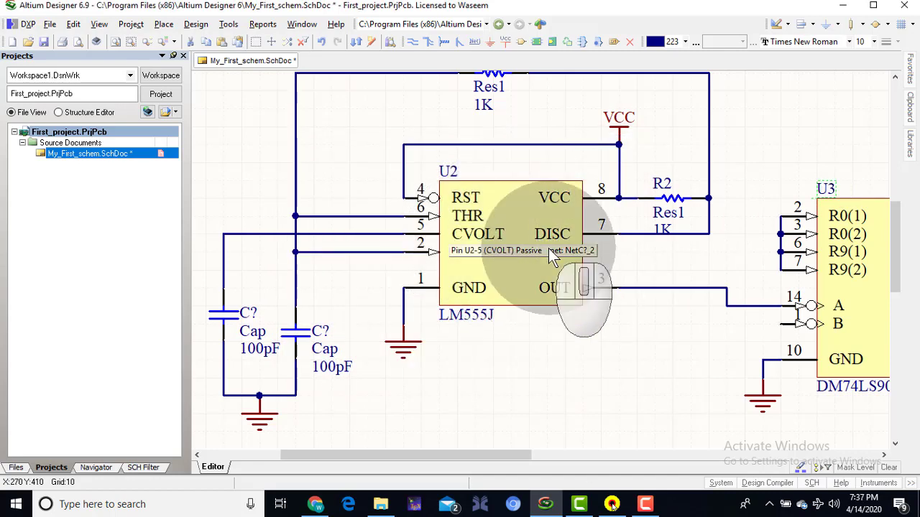
# Set the designator of the 100pF capacitor on the LM555J's CVOLT line to C1
pyautogui.doubleClick(247, 314)
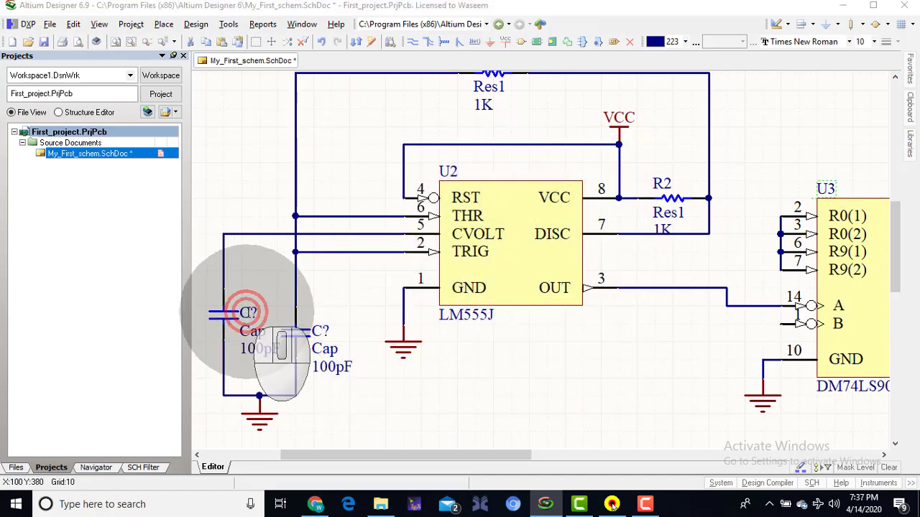
pyautogui.click(476, 187)
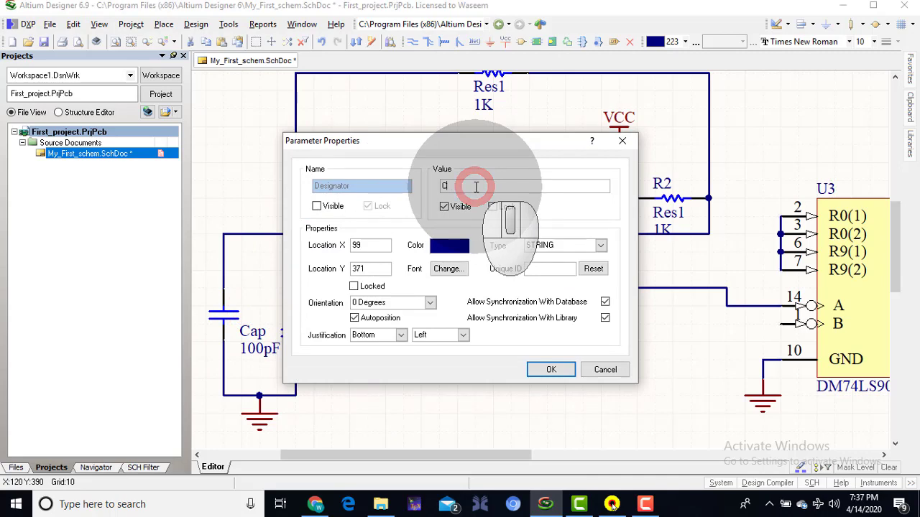
pyautogui.write('1')
pyautogui.press('Return')
# Set the designator of the 100pF capacitor on the THR and TRIG line to C2
pyautogui.click(323, 333)
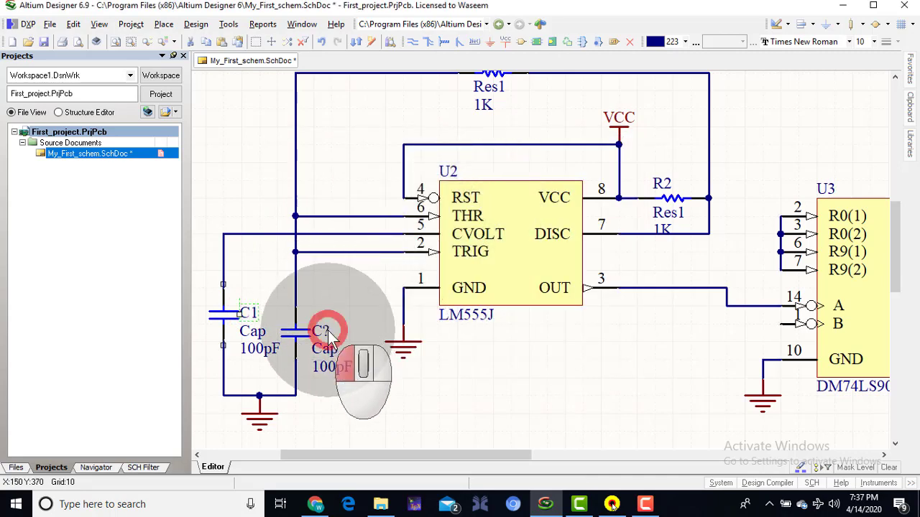
pyautogui.doubleClick(327, 330)
pyautogui.click(483, 185)
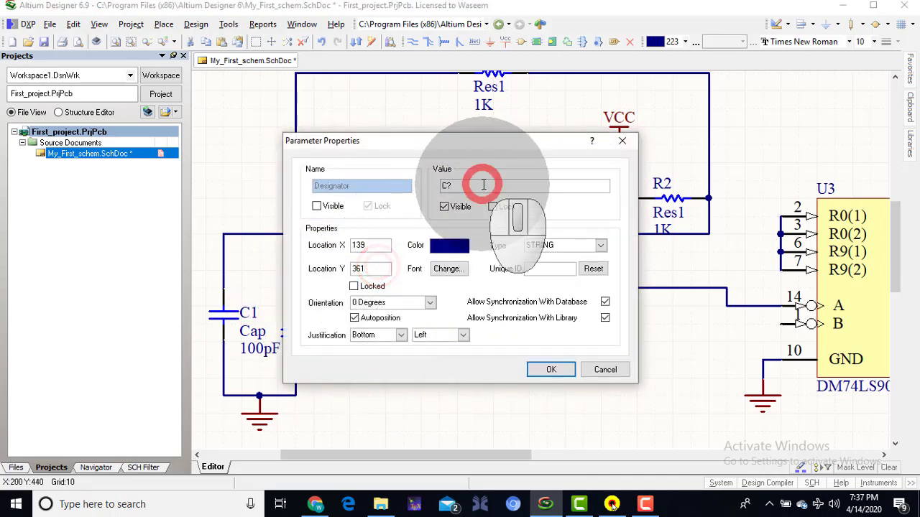
pyautogui.write('2')
pyautogui.press('Return')
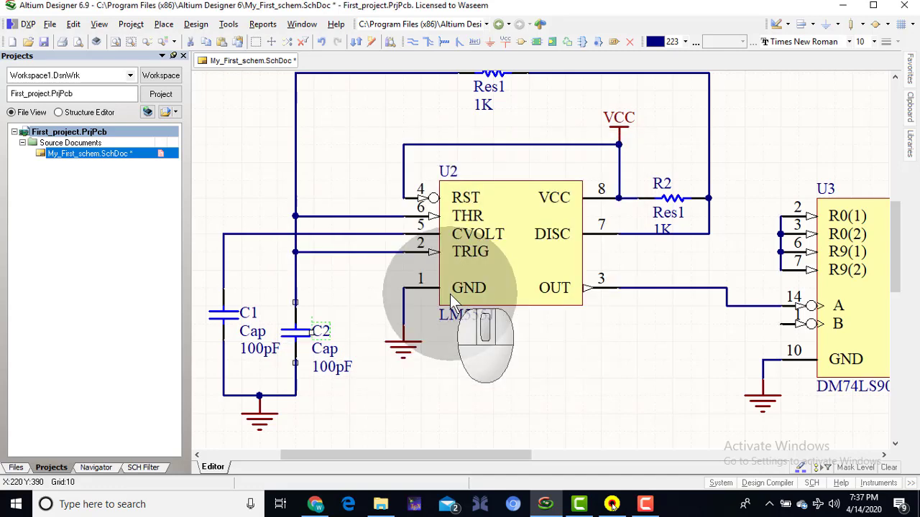
# Set the designator of the DM74LS47N decoder to U4
pyautogui.moveTo(657, 400); pyautogui.dragTo(349, 308, button='right')
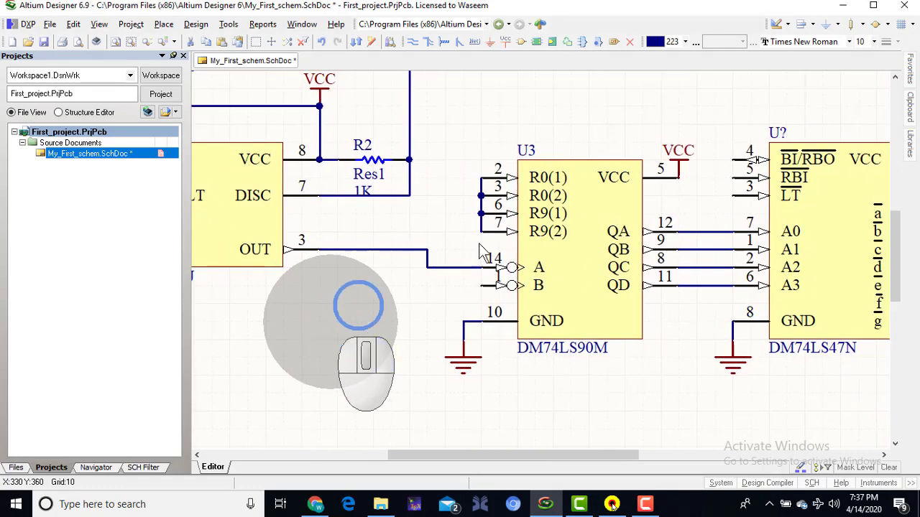
pyautogui.moveTo(685, 198); pyautogui.dragTo(493, 273, button='right')
pyautogui.doubleClick(585, 206)
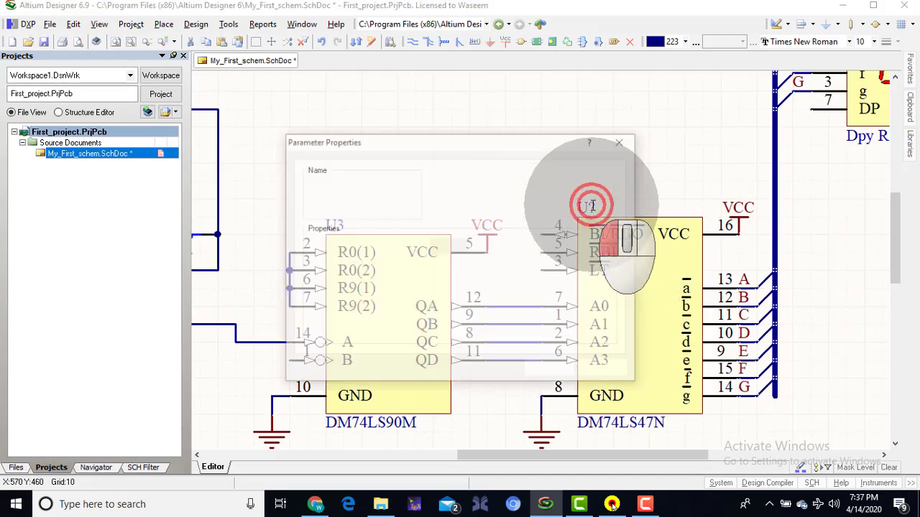
pyautogui.click(489, 186)
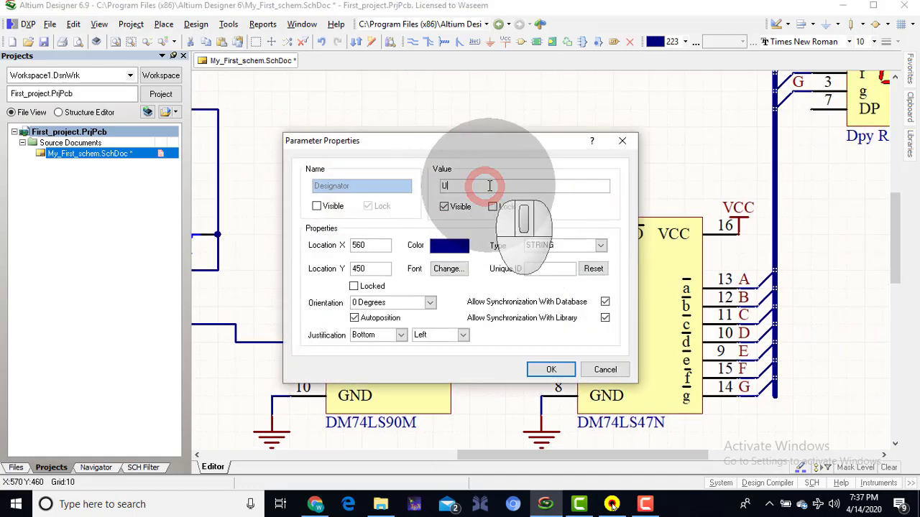
pyautogui.press('Return')
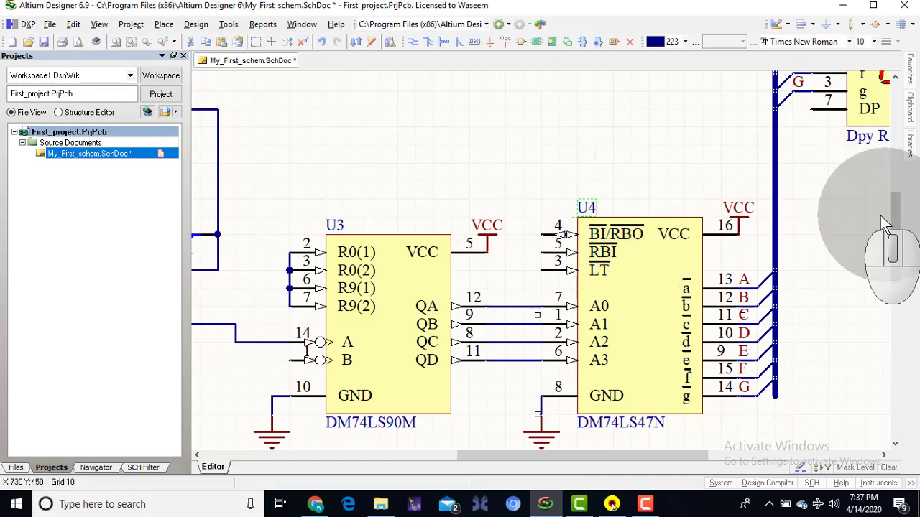
# Set the designator of the Dpy Red-CA seven-segment display to DS1 and clear the selection
pyautogui.moveTo(881, 215); pyautogui.dragTo(446, 369, button='right')
pyautogui.doubleClick(440, 133)
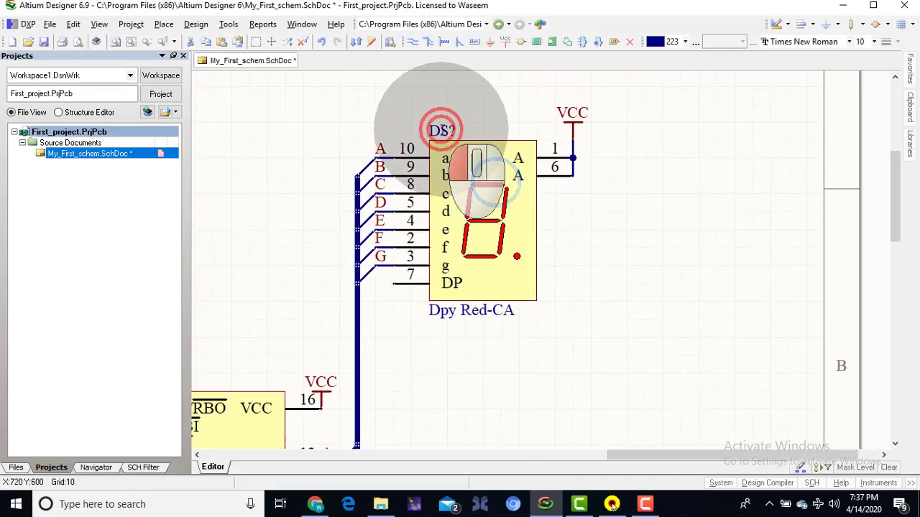
pyautogui.click(475, 186)
pyautogui.press('BackSpace')
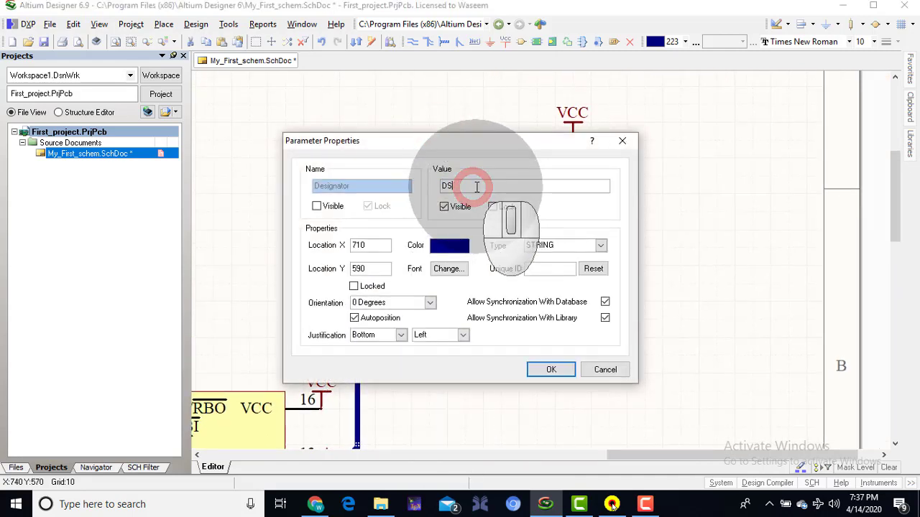
pyautogui.press('Return')
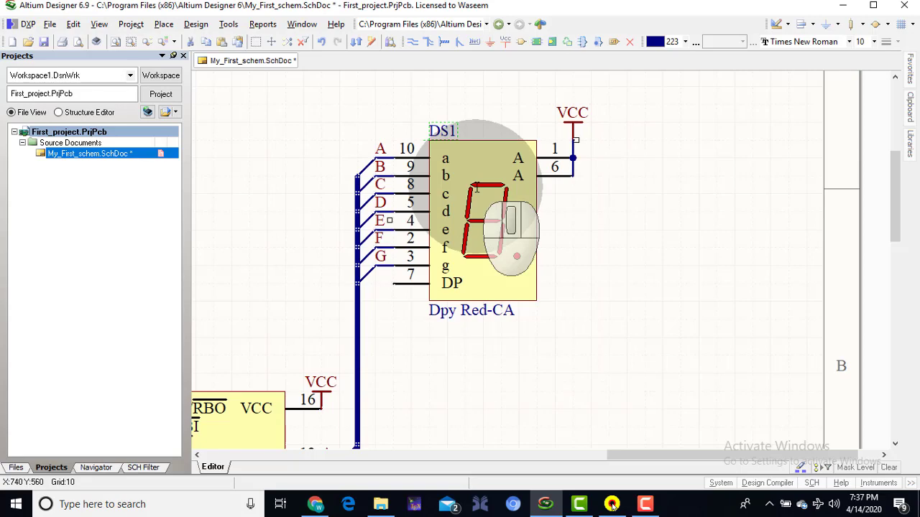
pyautogui.click(466, 363)
pyautogui.keyDown('ctrl'); pyautogui.scroll(-4, 463, 381); pyautogui.keyUp('ctrl')
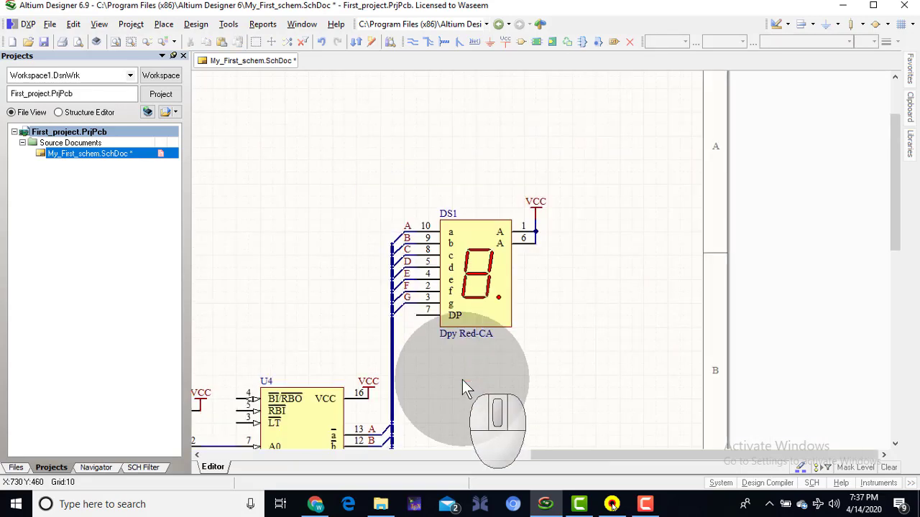
pyautogui.moveTo(462, 380); pyautogui.dragTo(683, 237, button='right')
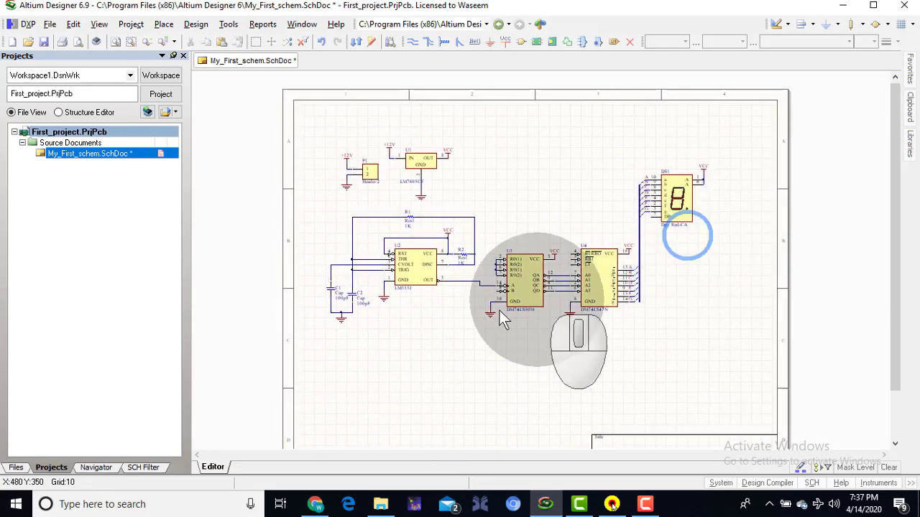
pyautogui.keyDown('ctrl'); pyautogui.scroll(2, 471, 340); pyautogui.keyUp('ctrl')
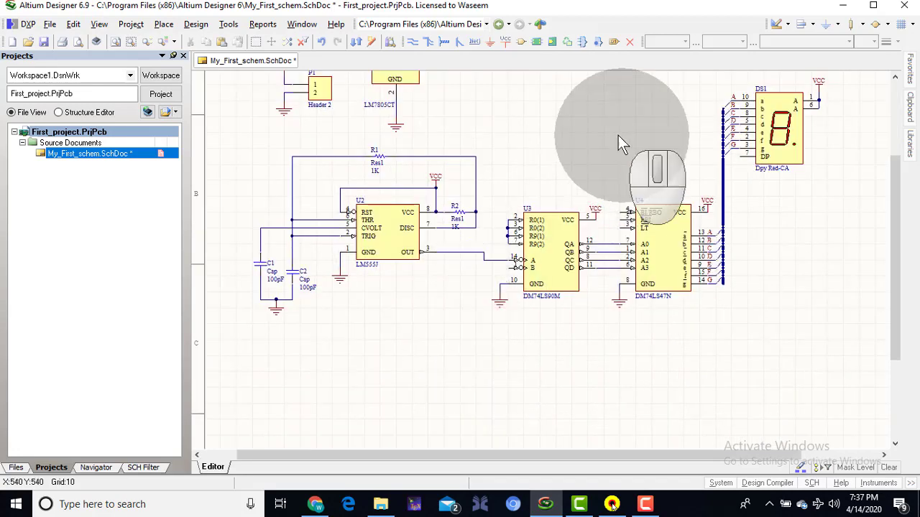
pyautogui.moveTo(604, 146); pyautogui.dragTo(589, 251, button='right')
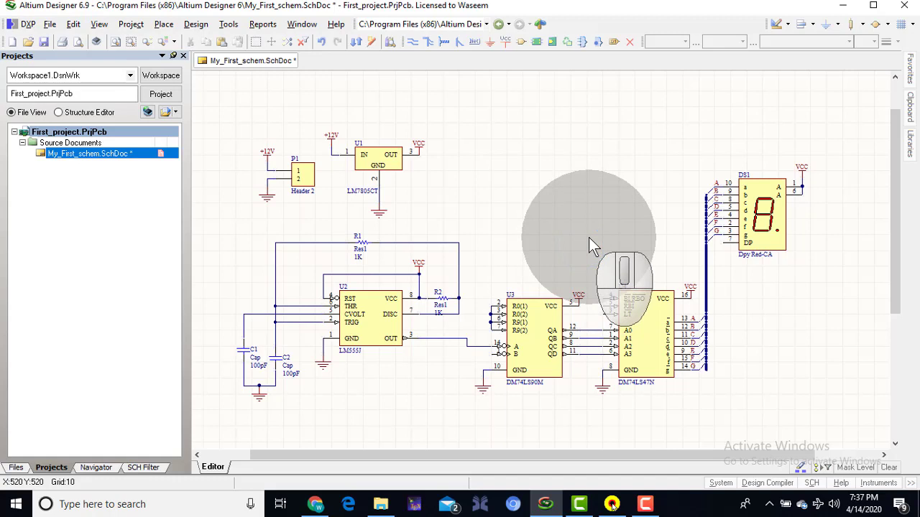